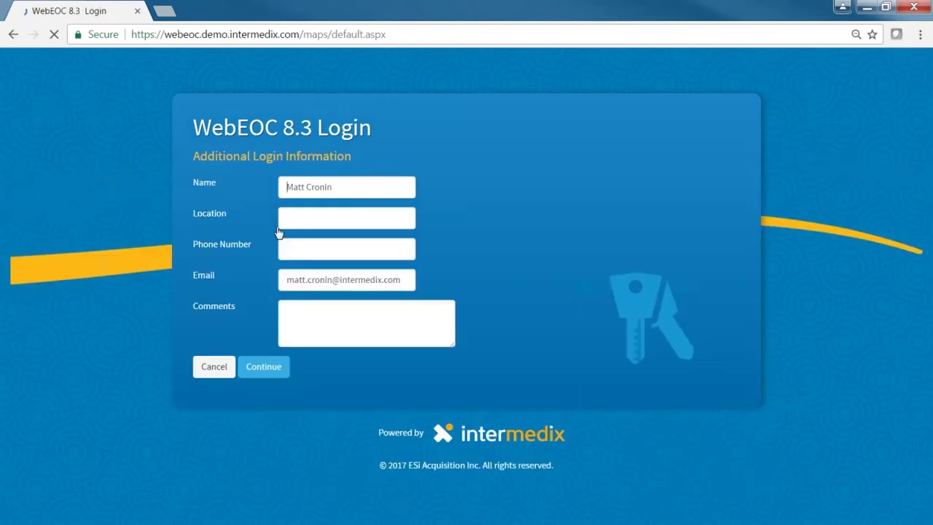
Continue past the additional login information and glance at the navigation list of boards.
click(257, 366)
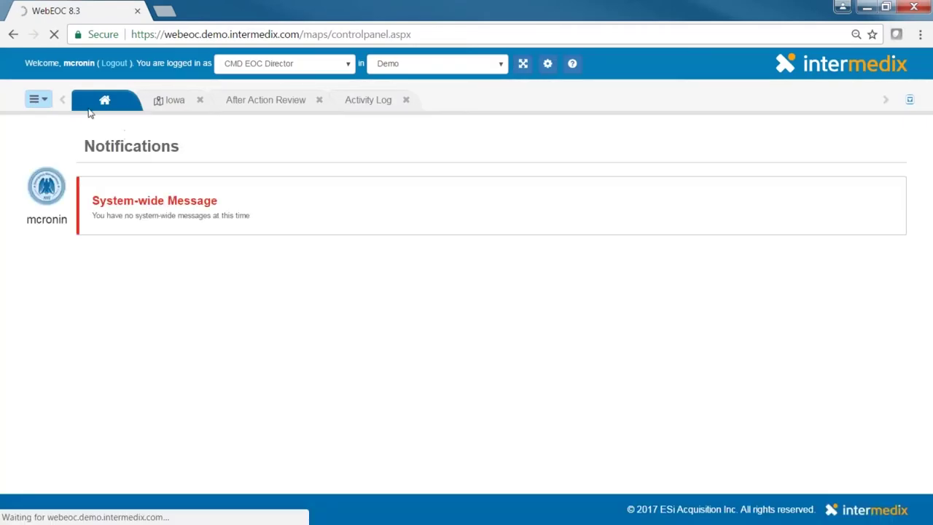
click(36, 99)
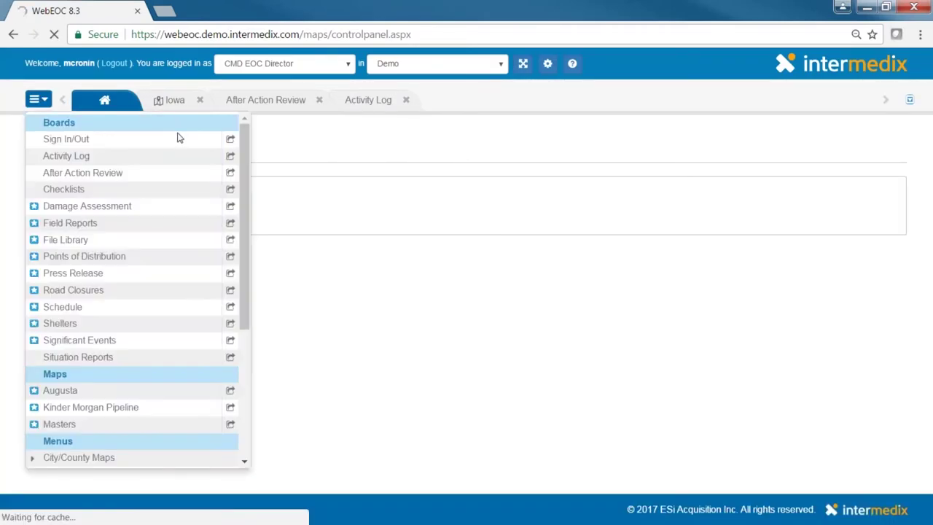
click(179, 103)
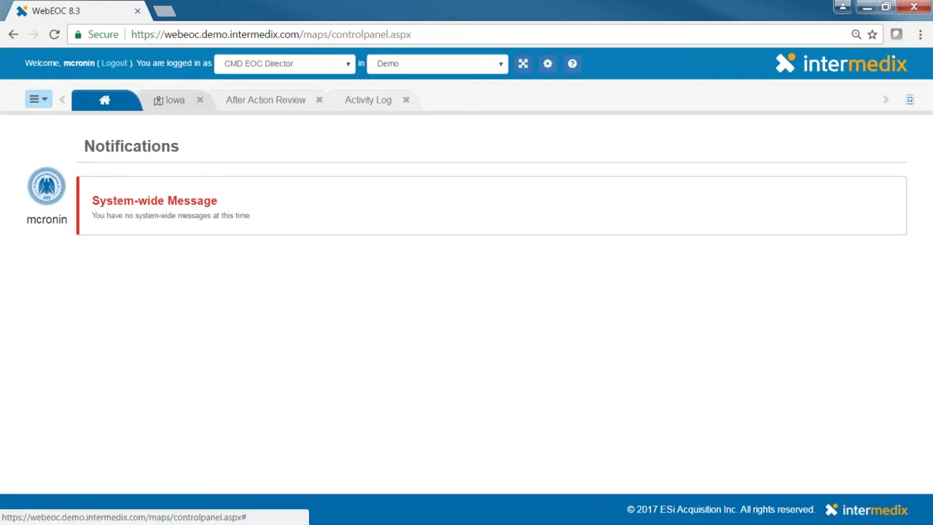
Check the Iowa county status map, then start a new Activity Log (ICS-214) record.
click(175, 99)
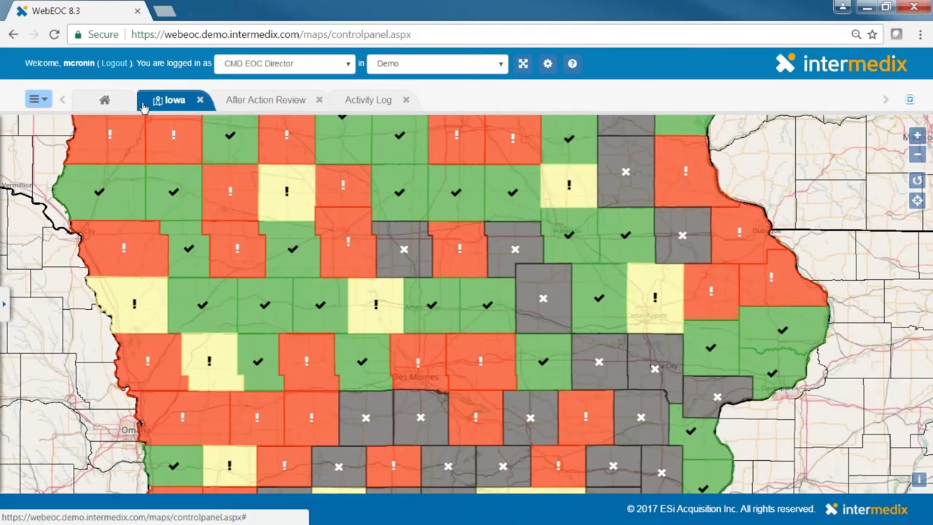
click(363, 101)
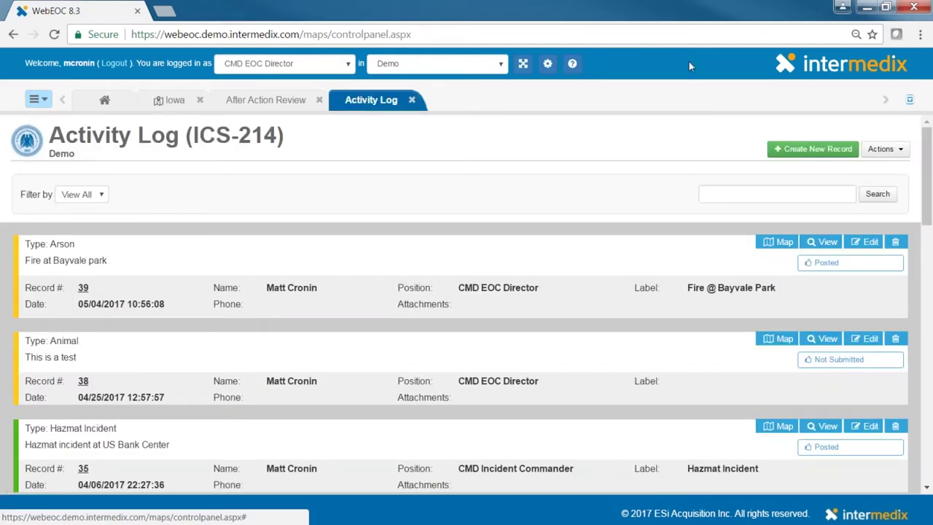
click(812, 149)
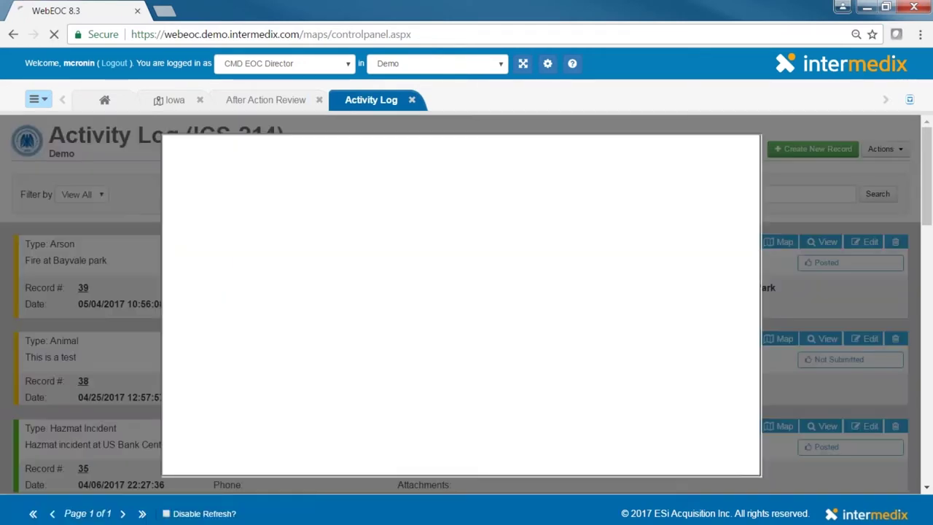
Set the new record's Event Type to Agriculture Disease and its Priority to Medium.
click(493, 246)
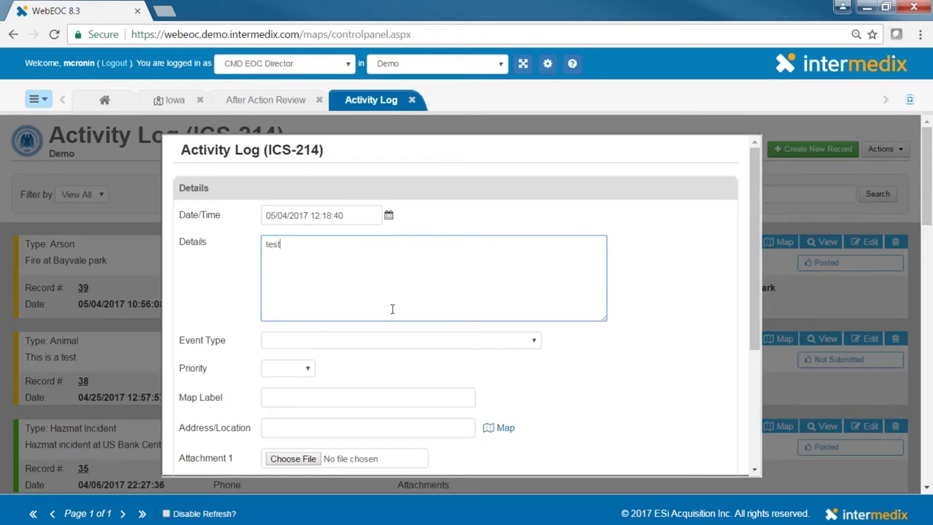
scroll(391, 309, down, 2)
click(384, 196)
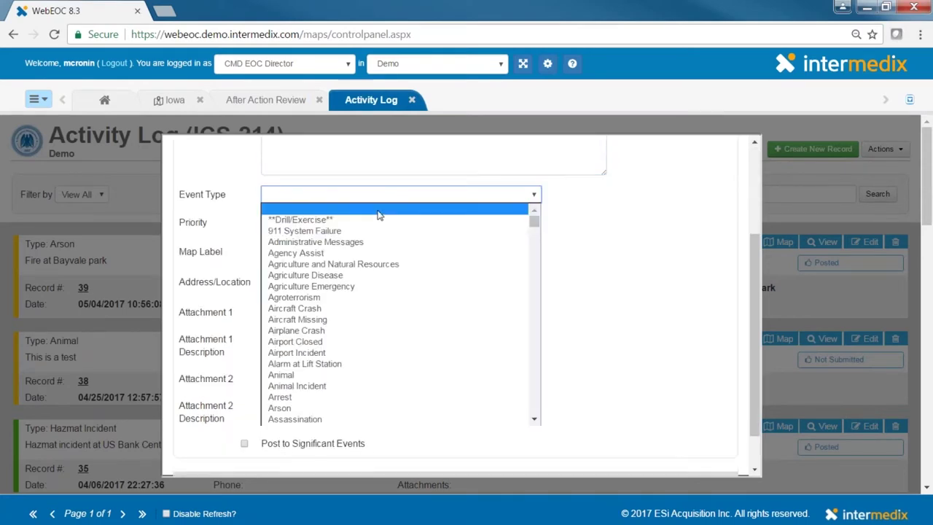
click(365, 275)
click(301, 227)
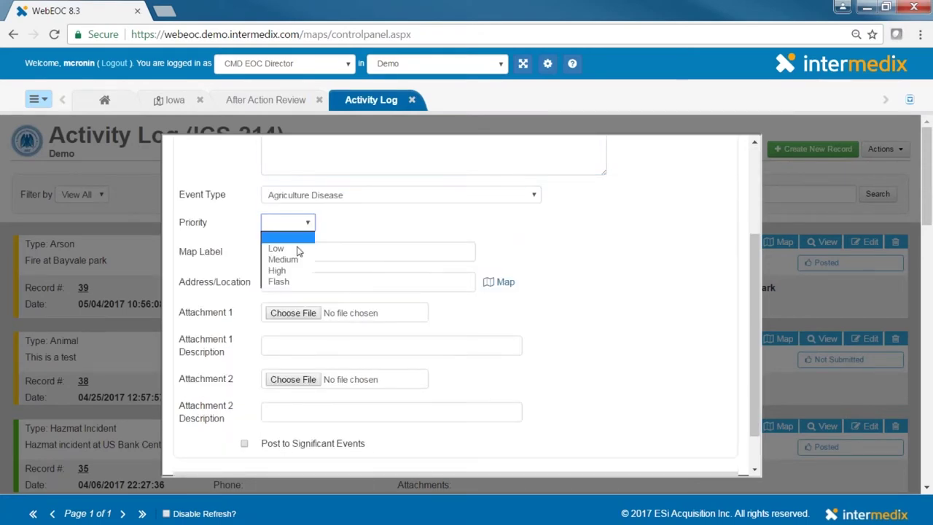
click(299, 260)
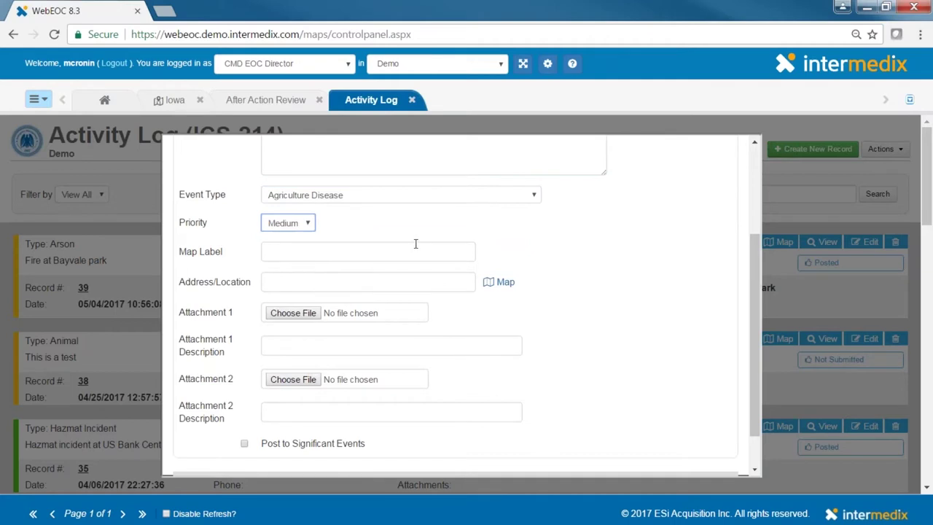
scroll(415, 243, up, 2)
scroll(415, 243, down, 5)
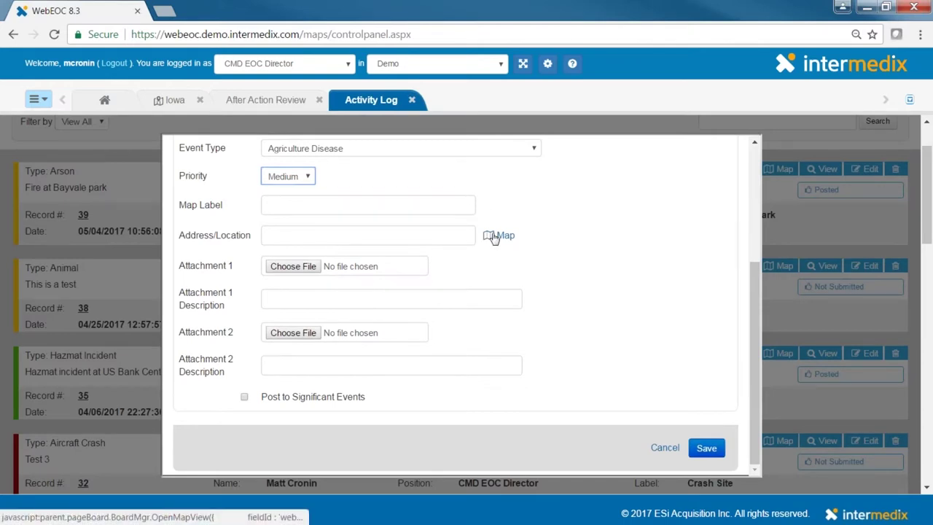
click(372, 240)
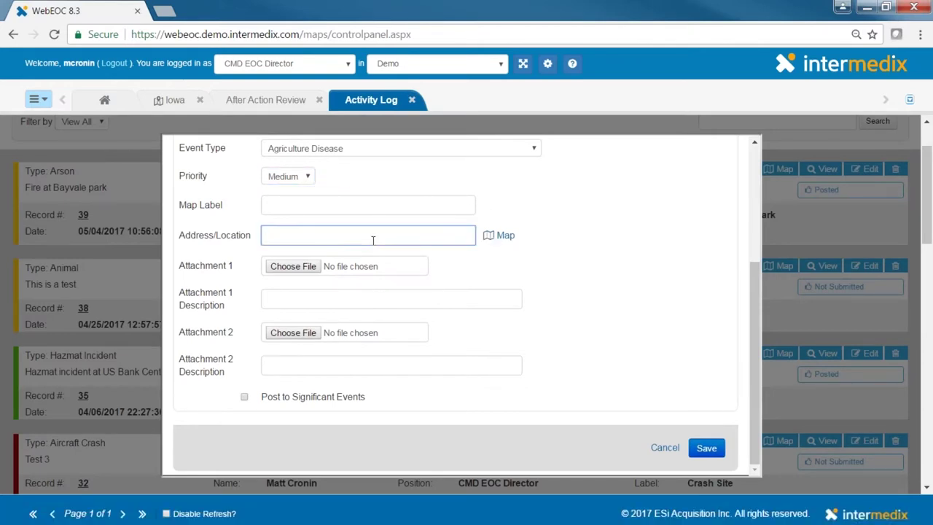
text(8)
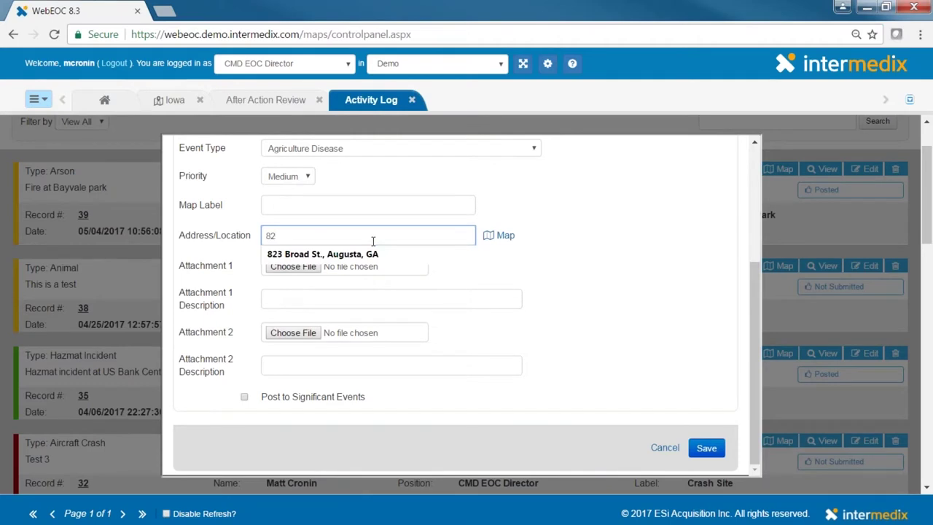
text(2)
click(370, 256)
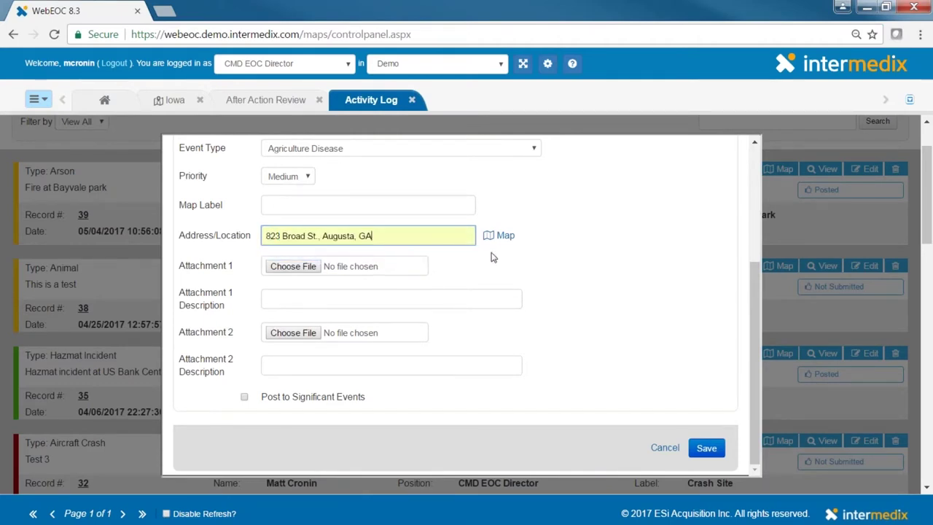
click(504, 236)
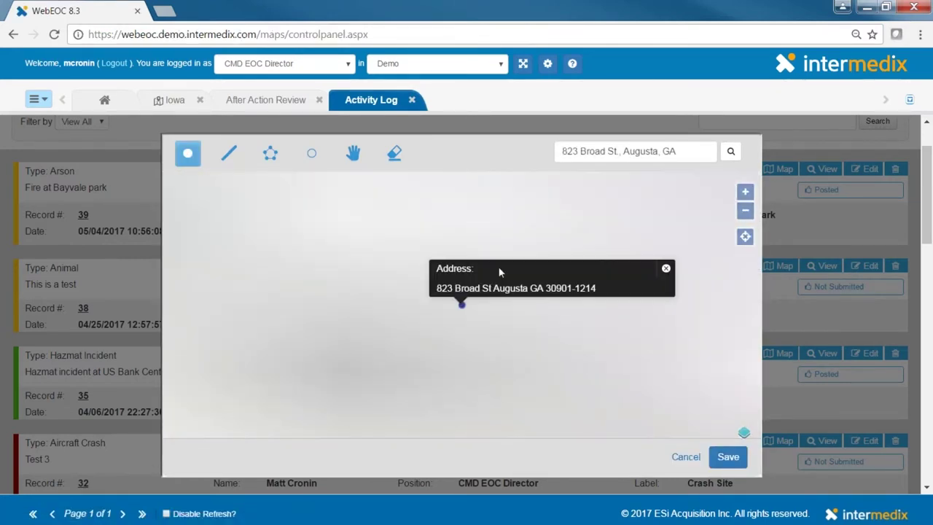
Dismiss the address popup and place a point at the 823 Broad St. marker.
click(665, 268)
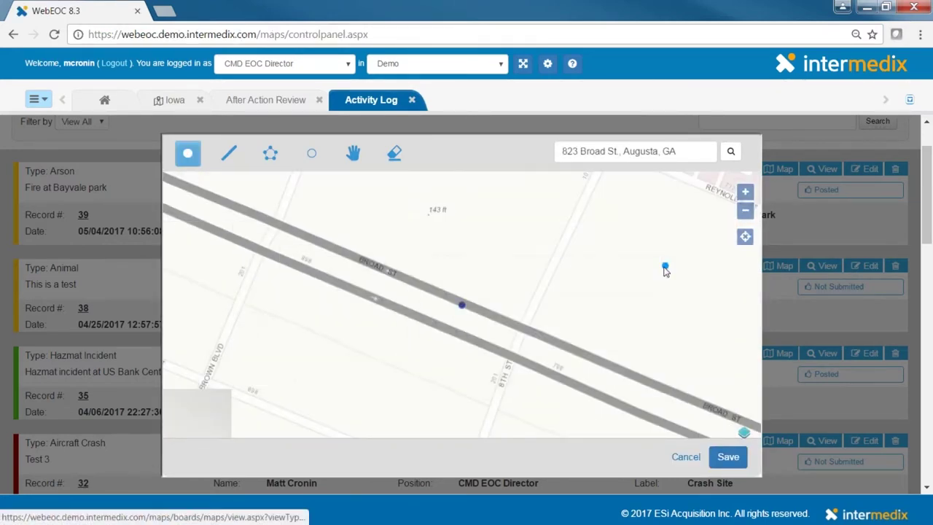
scroll(371, 306, down, 2)
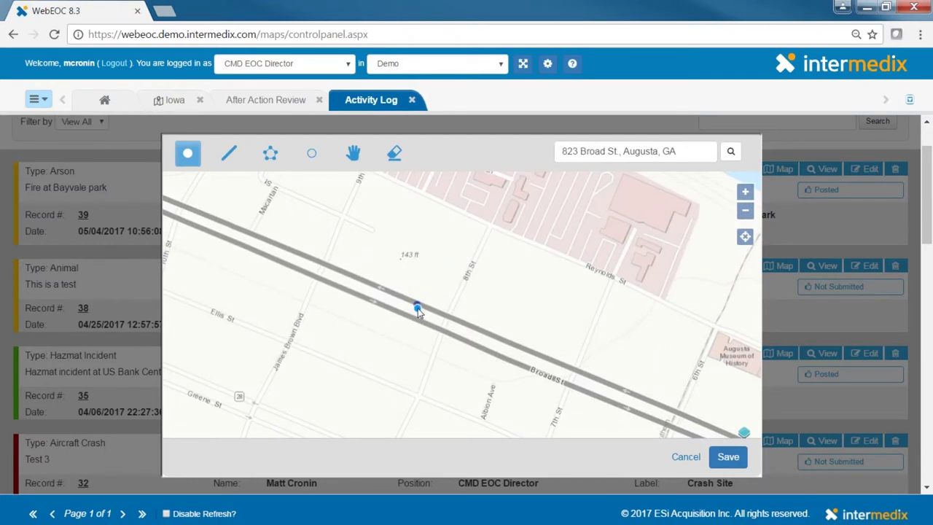
click(417, 307)
drag(425, 270, 415, 316)
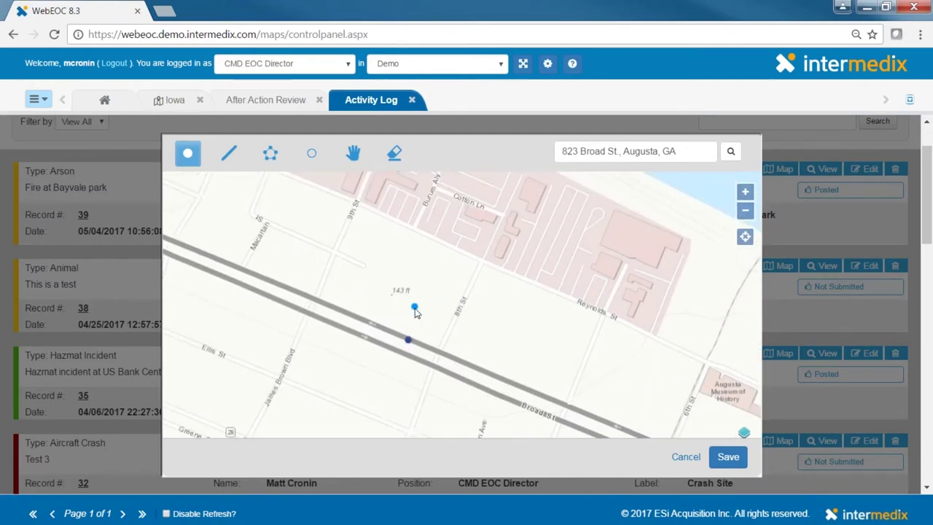
Draw a line from Broad St along 8th St toward Reynolds St.
click(235, 157)
click(245, 266)
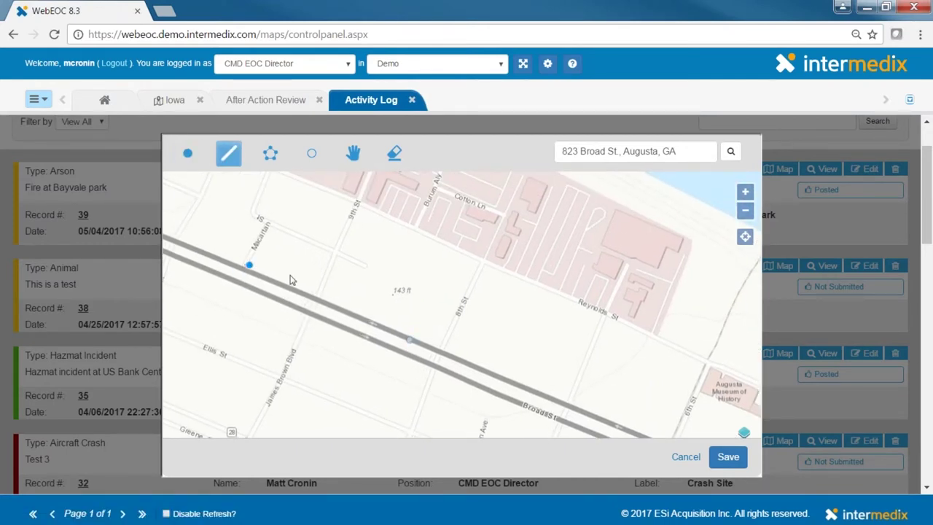
click(442, 351)
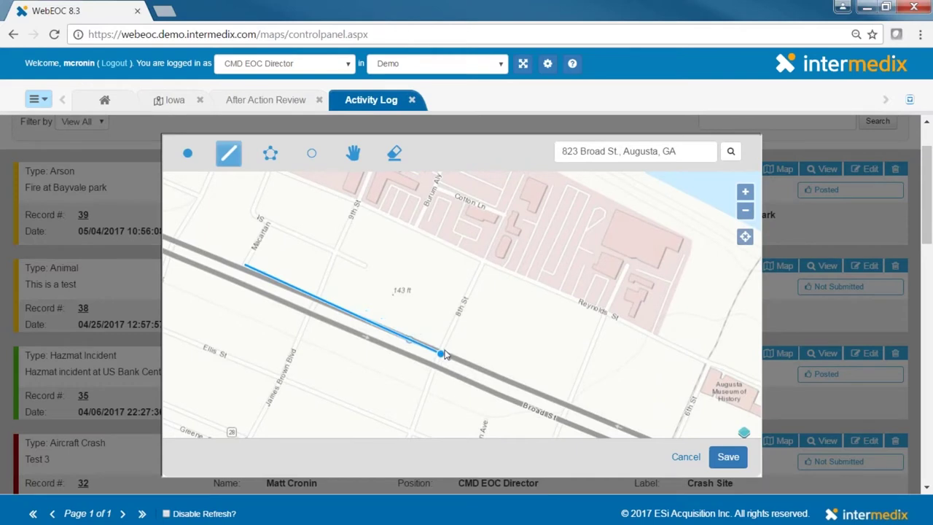
click(487, 264)
click(606, 314)
double_click(568, 403)
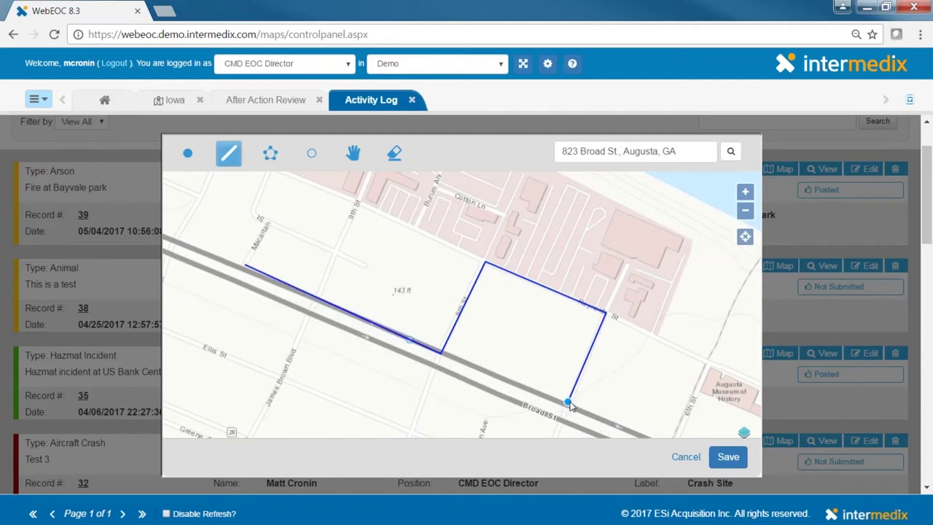
Draw a polygon outlining the block between Broad St and Reynolds St and save it to the form.
click(270, 155)
click(357, 201)
click(312, 307)
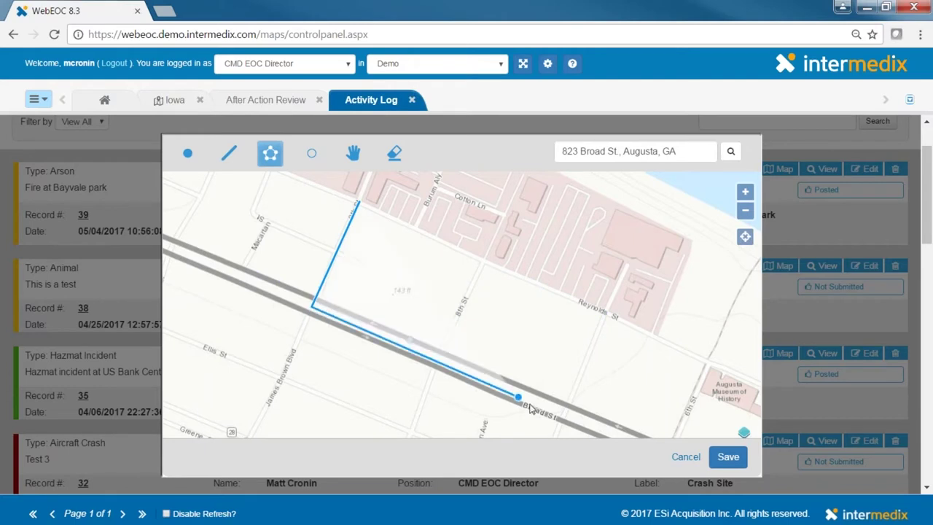
click(561, 421)
click(603, 315)
click(358, 202)
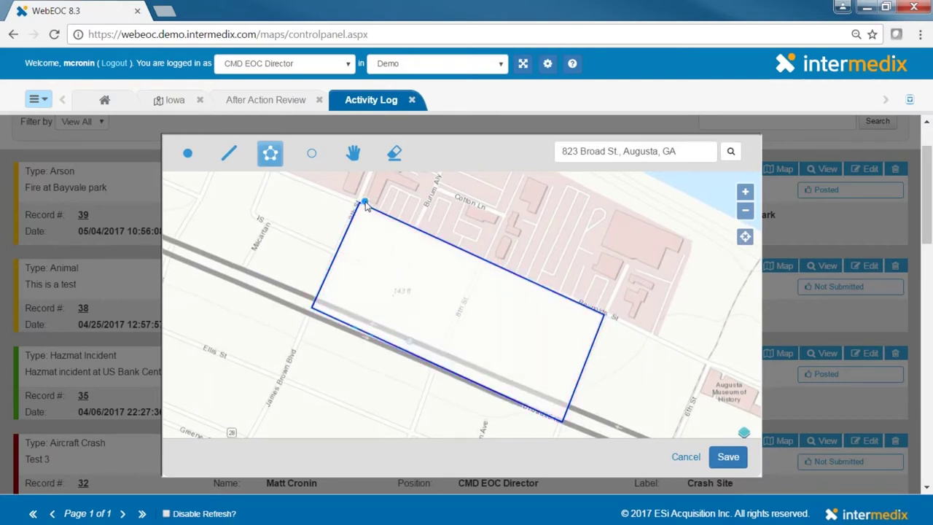
click(728, 456)
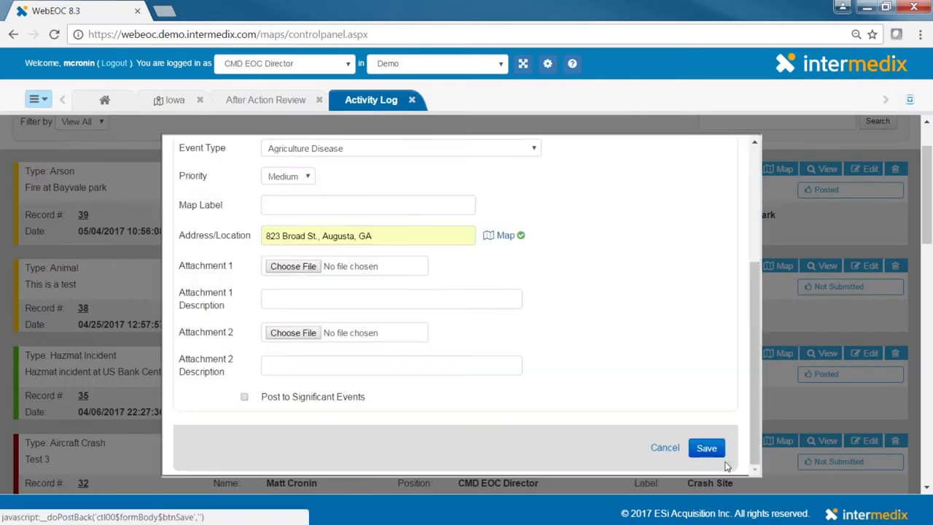
Save the Agriculture Disease record as record 40, preview its outlined block on the map, and close the map.
click(706, 449)
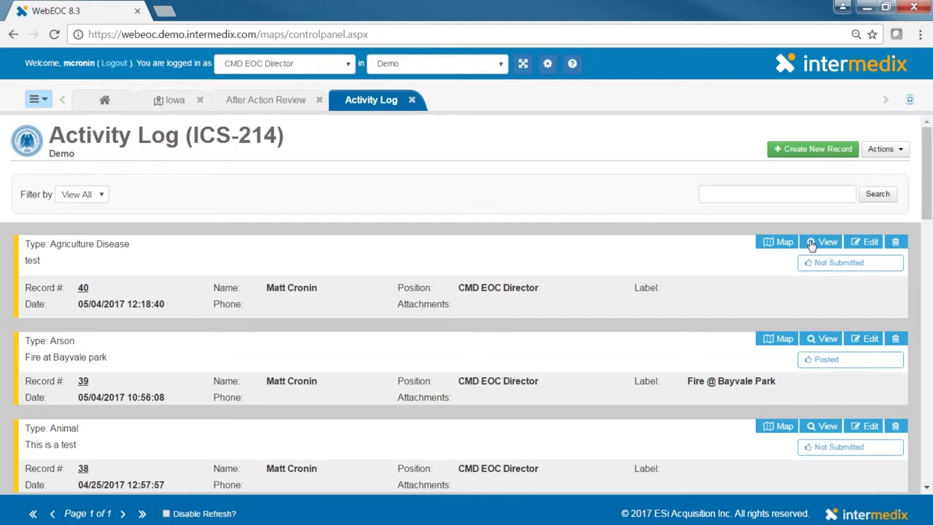
click(781, 243)
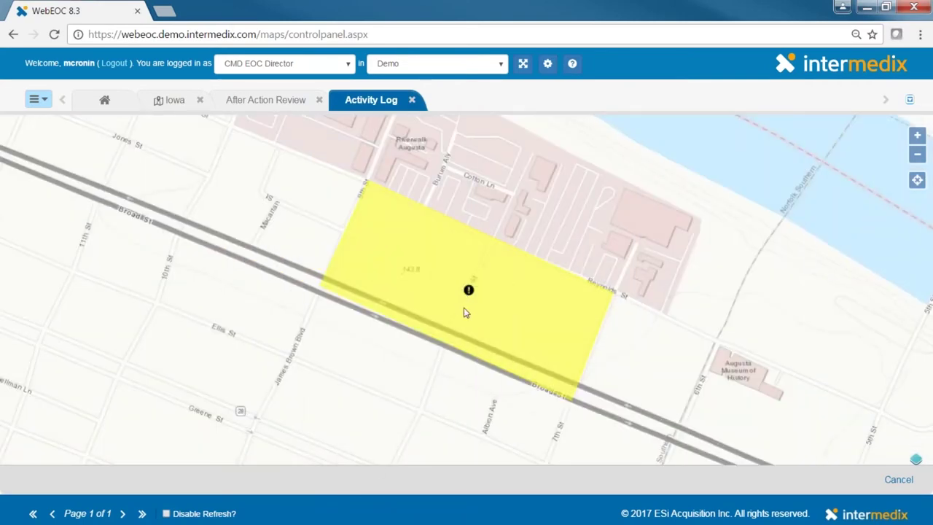
click(898, 480)
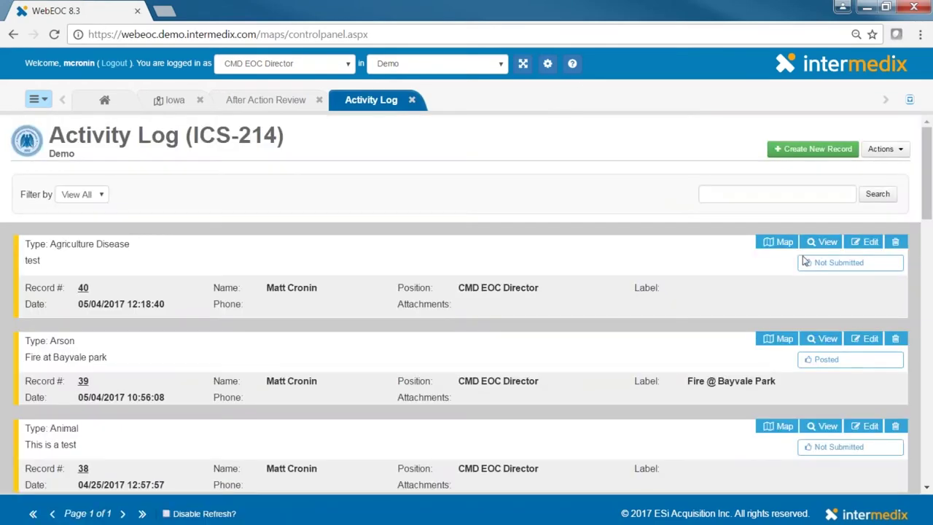
Edit record 40 and raise its priority from Medium to High.
click(865, 242)
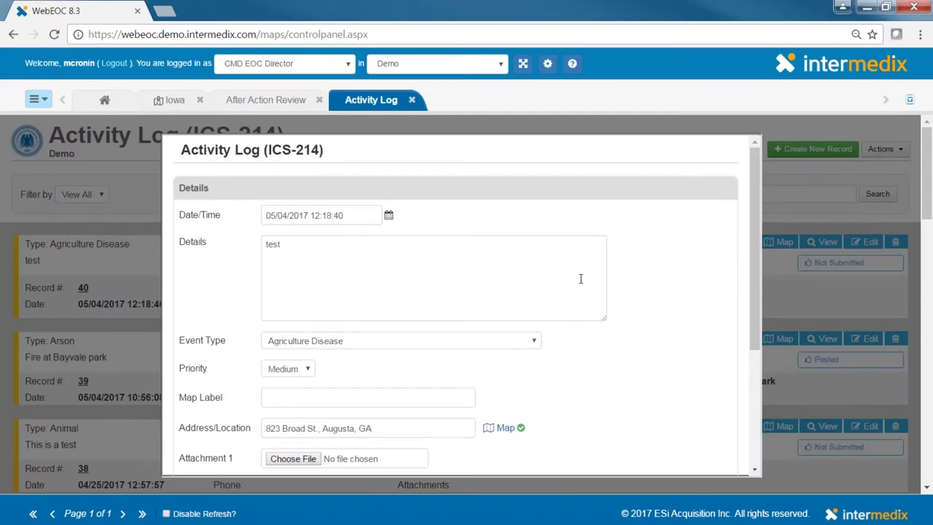
scroll(581, 278, down, 1)
click(301, 297)
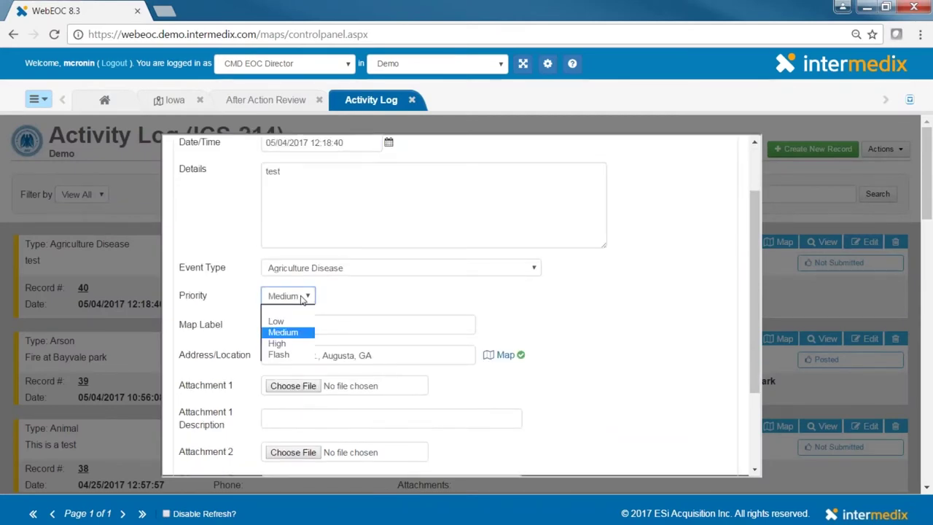
click(290, 346)
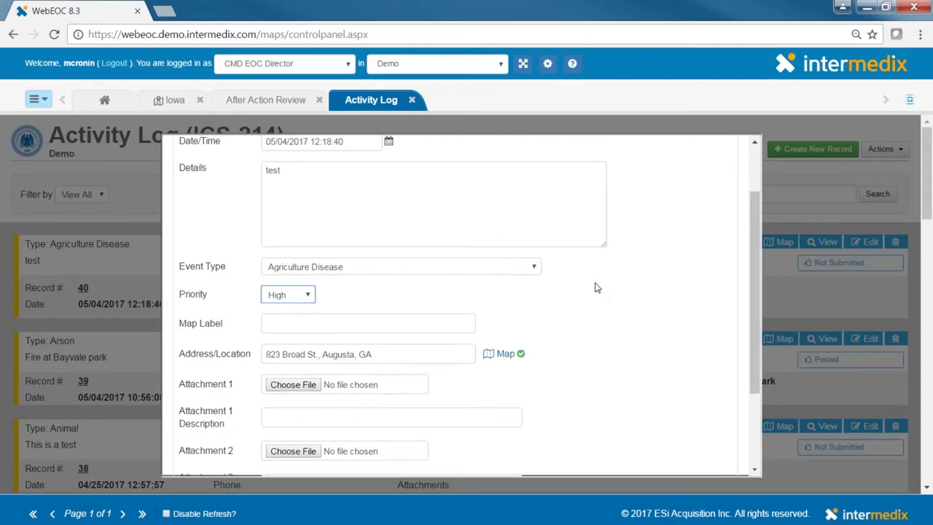
scroll(605, 306, down, 4)
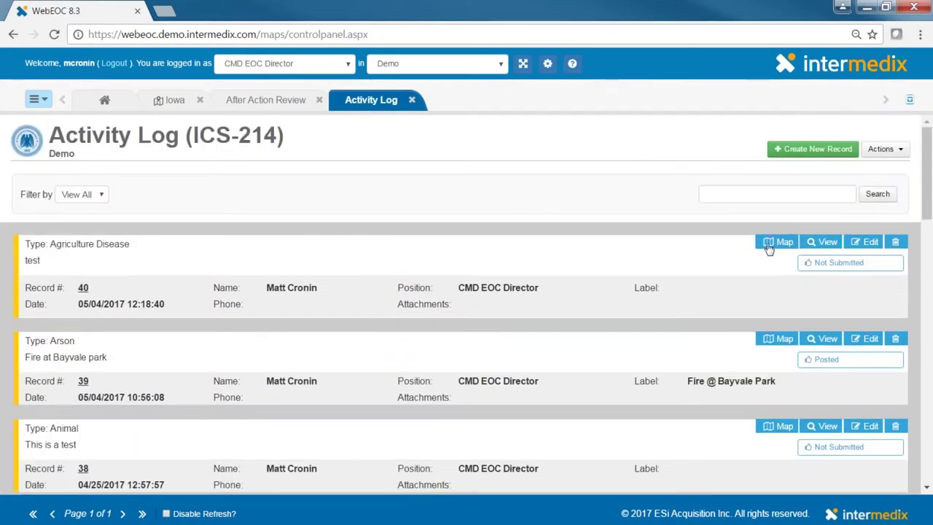
Check record 40's drawn area on its map, then return to the log.
click(768, 248)
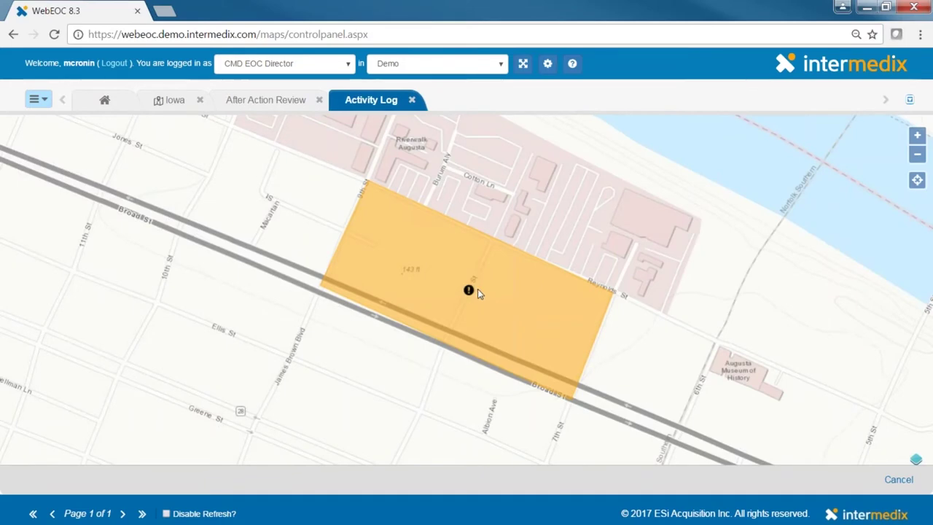
click(895, 478)
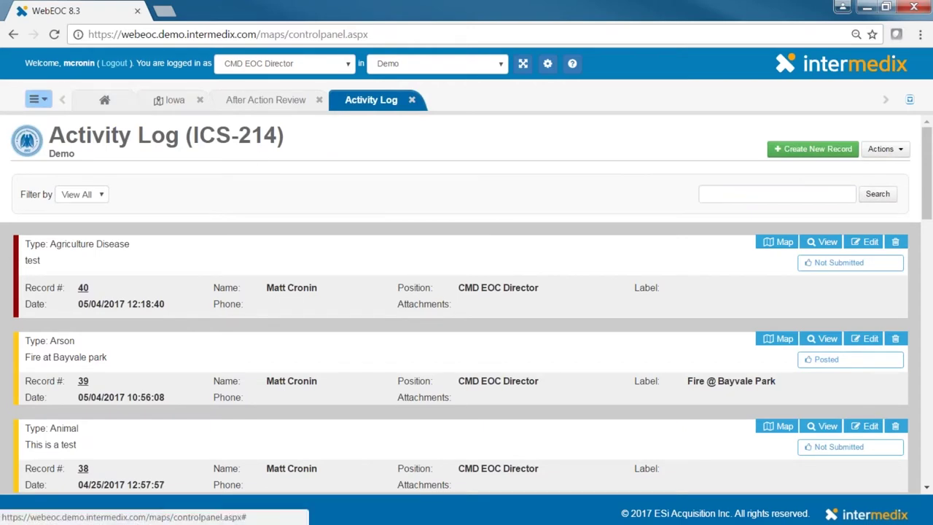
click(37, 99)
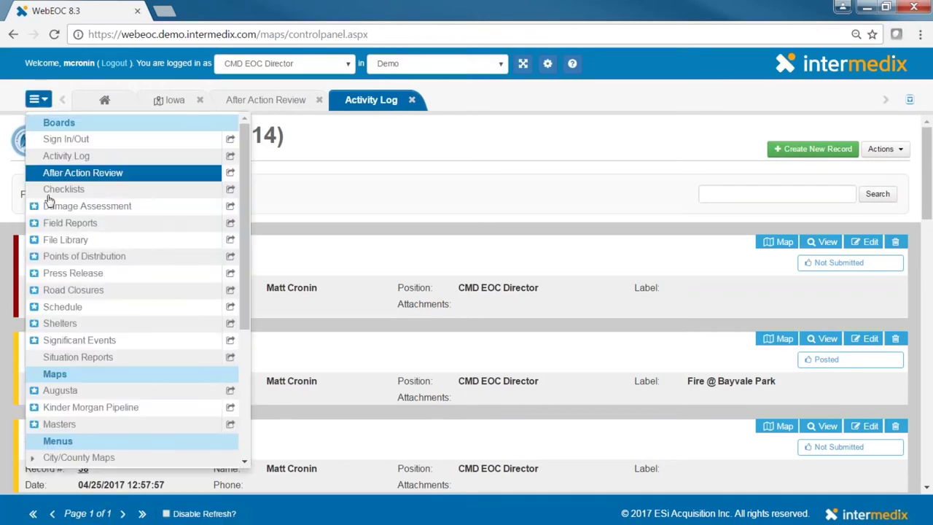
Open the Road Closures board, preview the I-20 - Open closure on the map, then start a new closure.
click(64, 291)
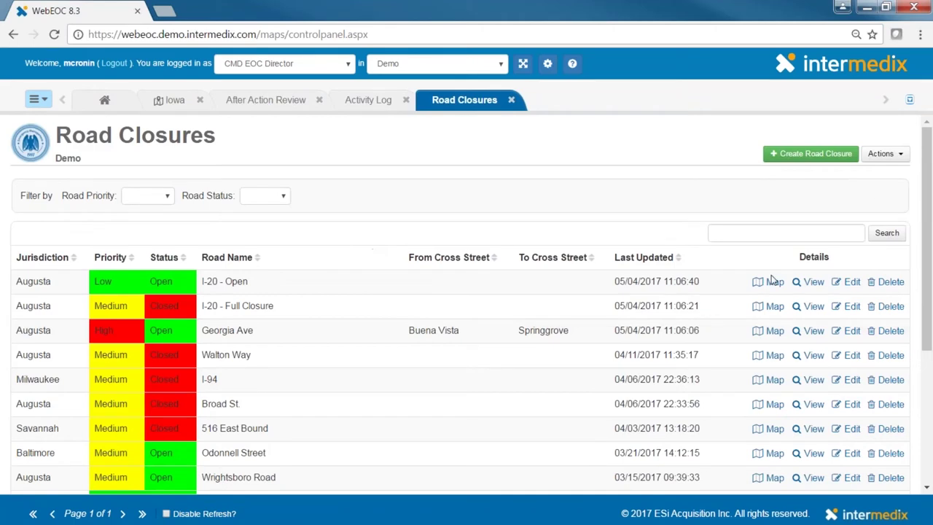
click(771, 283)
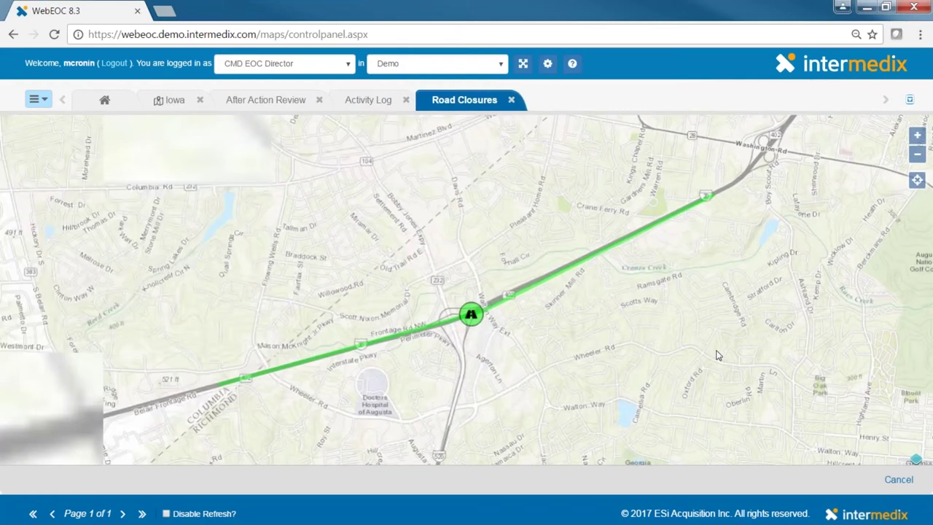
click(888, 479)
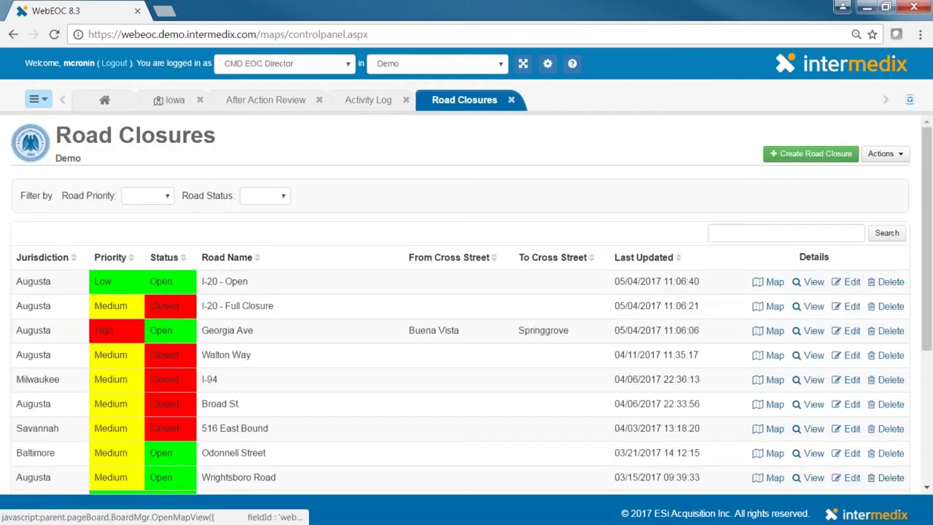
click(810, 153)
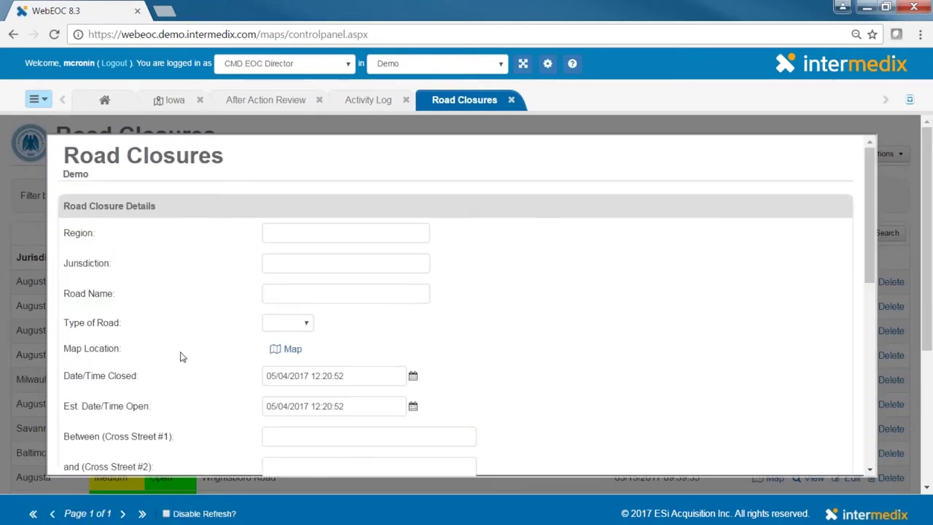
Draw a short closure line along the road ending near Dorsey Dr and save it to the form.
click(291, 350)
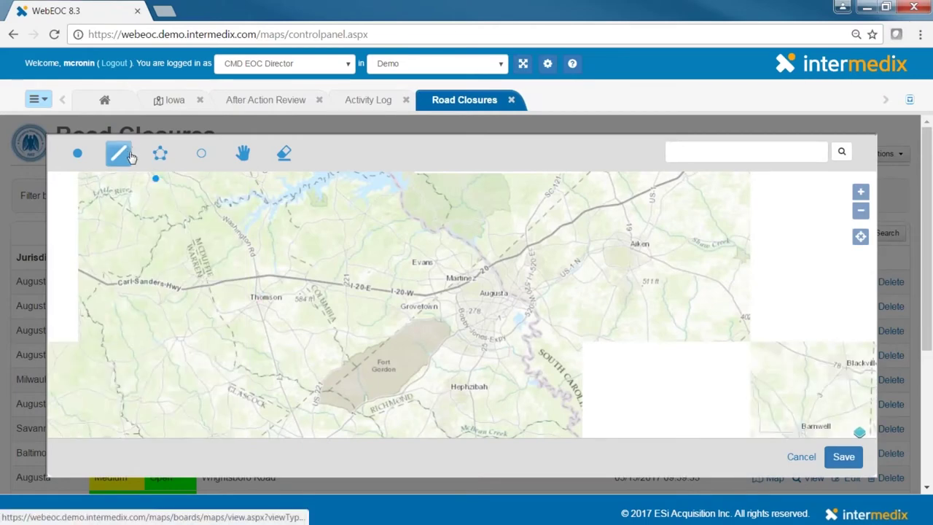
scroll(436, 327, up, 5)
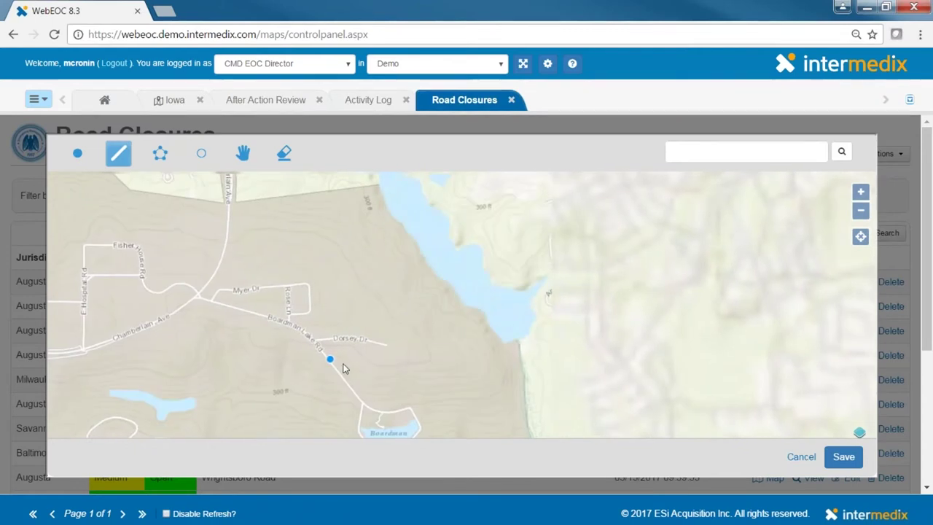
click(198, 297)
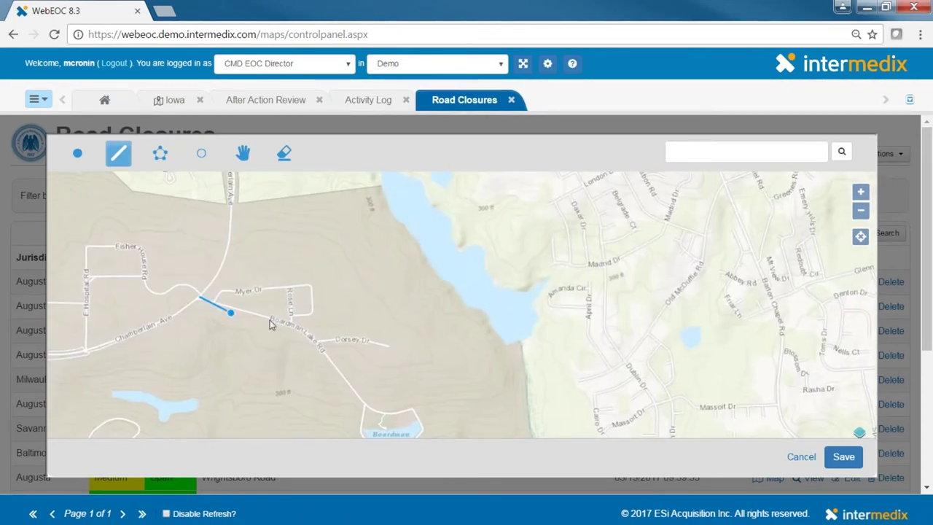
click(294, 328)
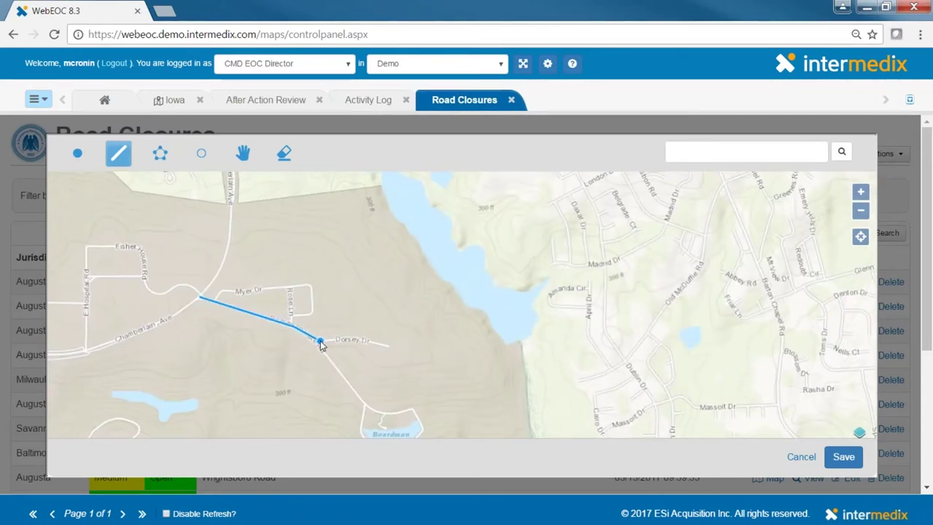
double_click(318, 341)
click(842, 457)
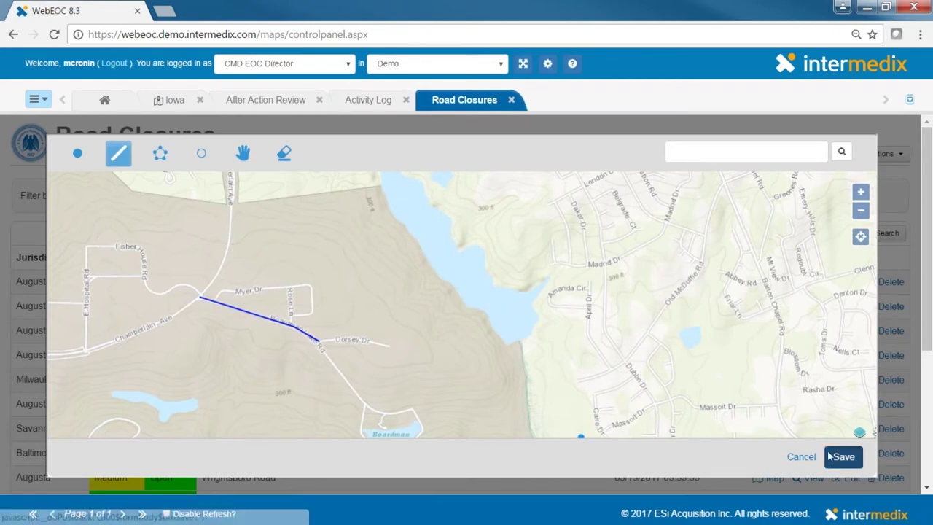
Discard the new road closure form and open the WebEOC admin window.
scroll(660, 380, down, 6)
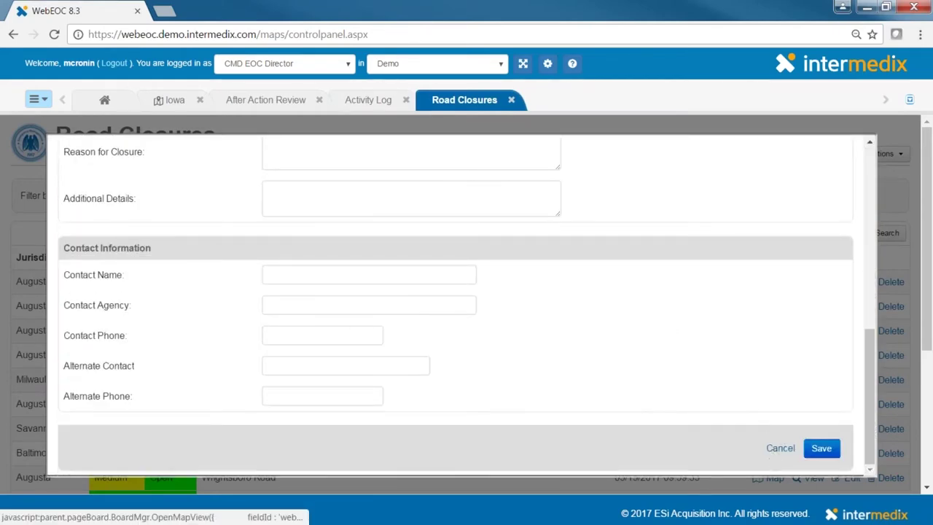
click(778, 446)
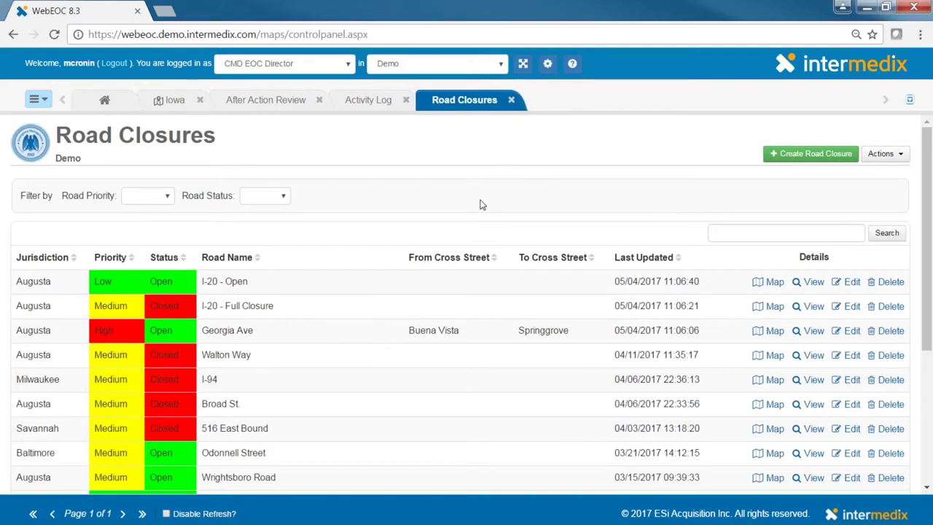
click(548, 64)
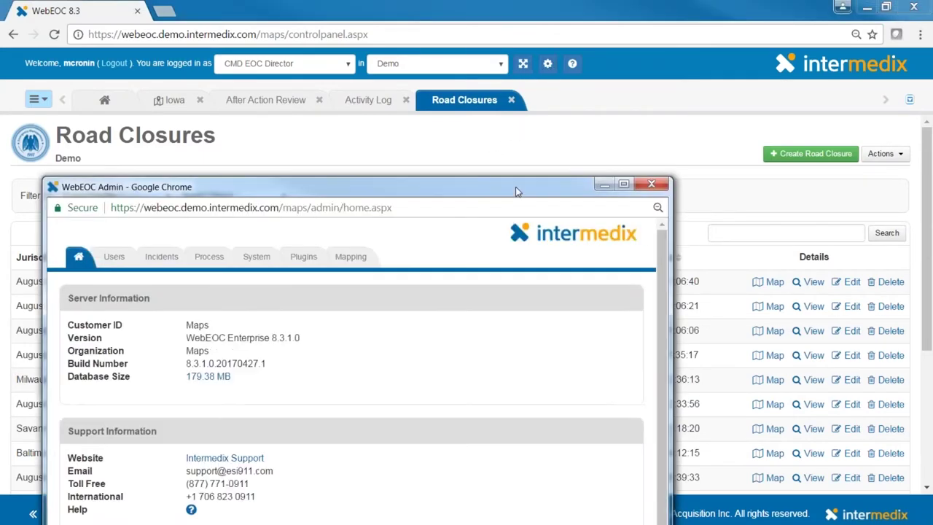
Maximize the admin window and page through Mapping > Layers to entries 16–30 of 93.
double_click(515, 187)
click(432, 73)
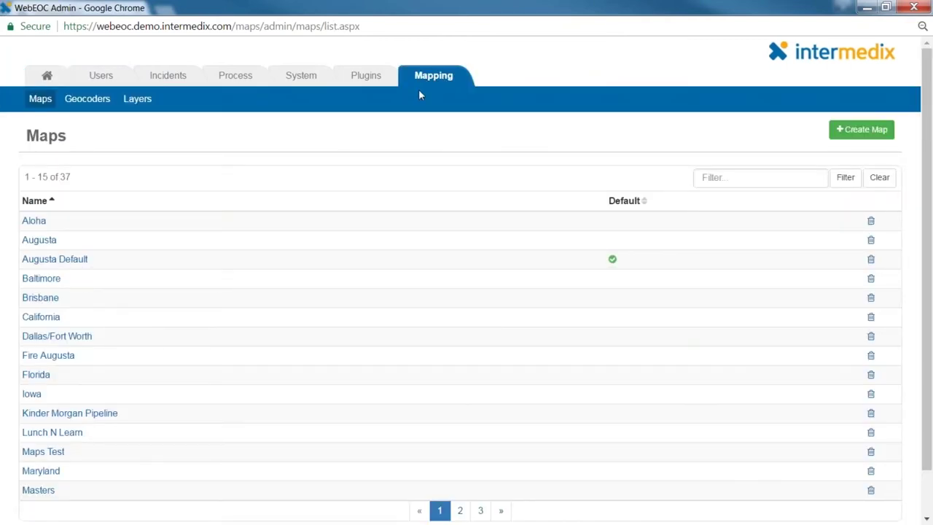
click(135, 104)
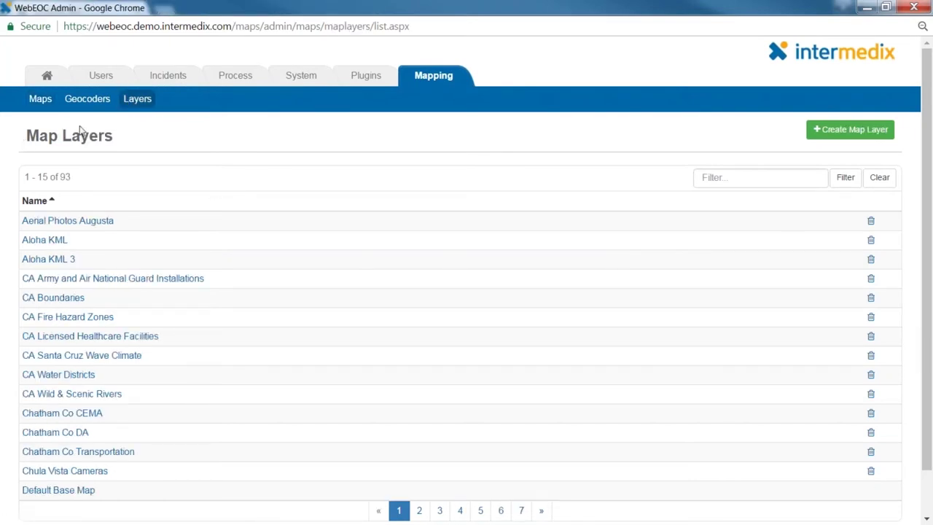
scroll(289, 270, down, 1)
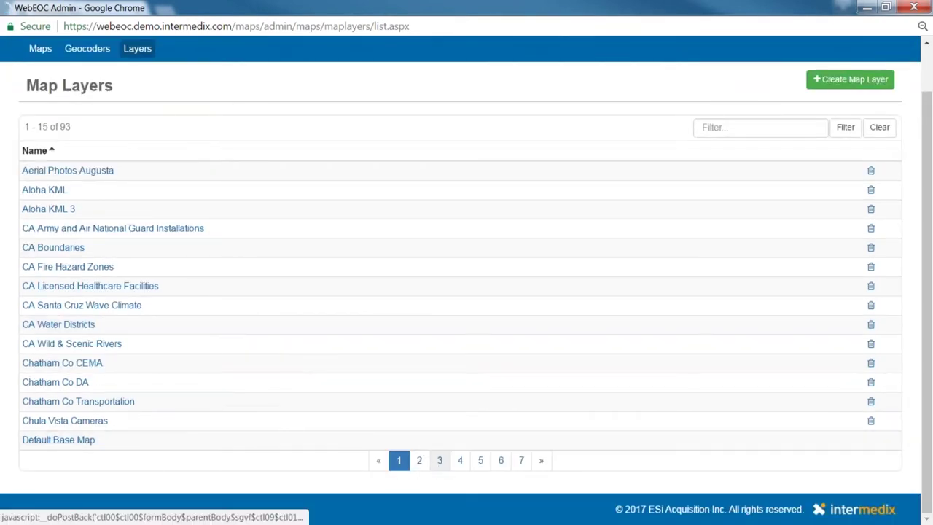
click(439, 460)
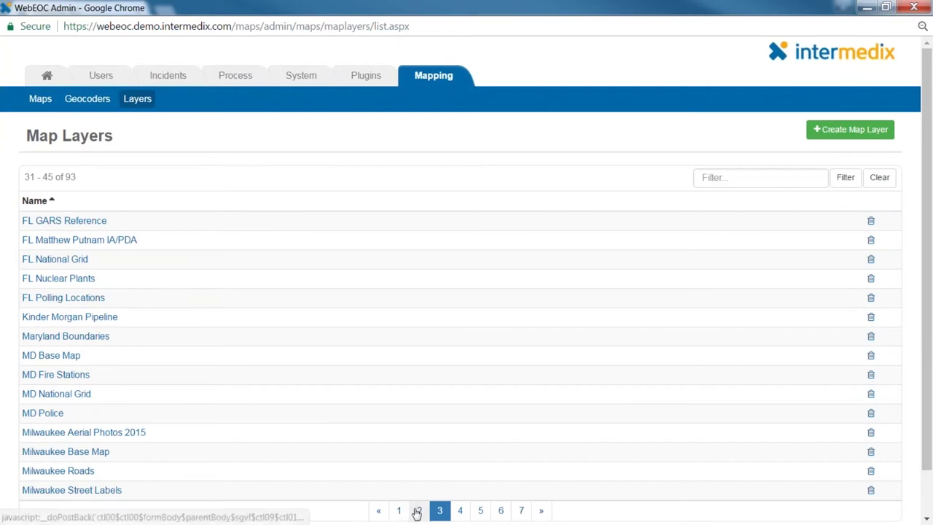
click(419, 510)
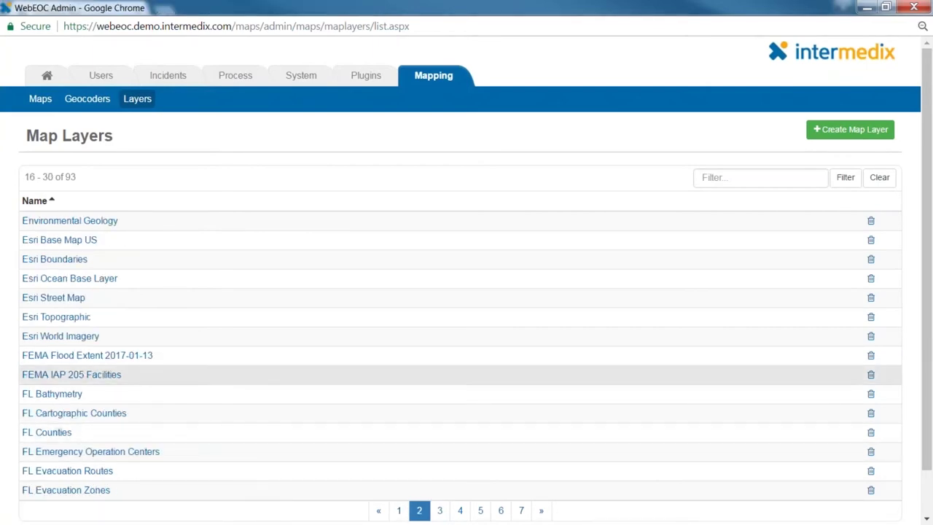
Open the Esri Street Map layer and try the WMS and ESRI Map Service layer types.
click(64, 299)
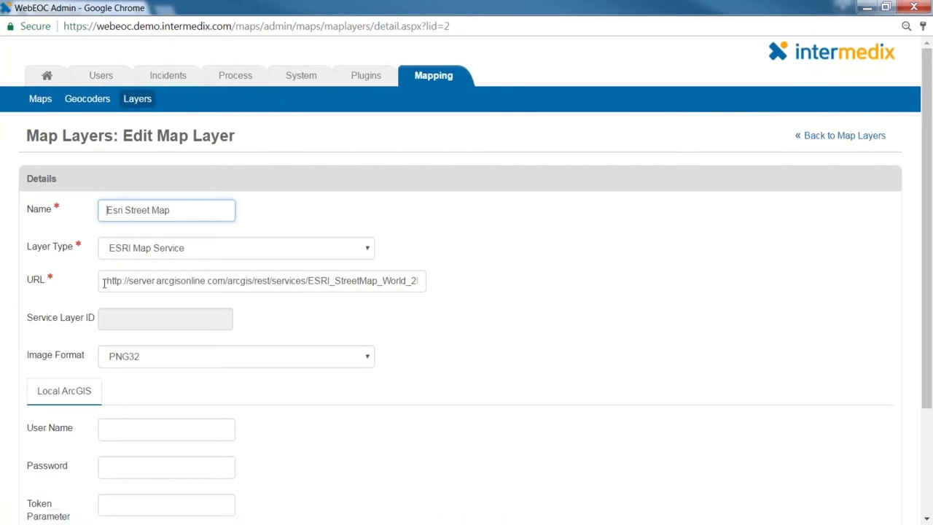
click(104, 281)
scroll(128, 222, down, 1)
click(129, 178)
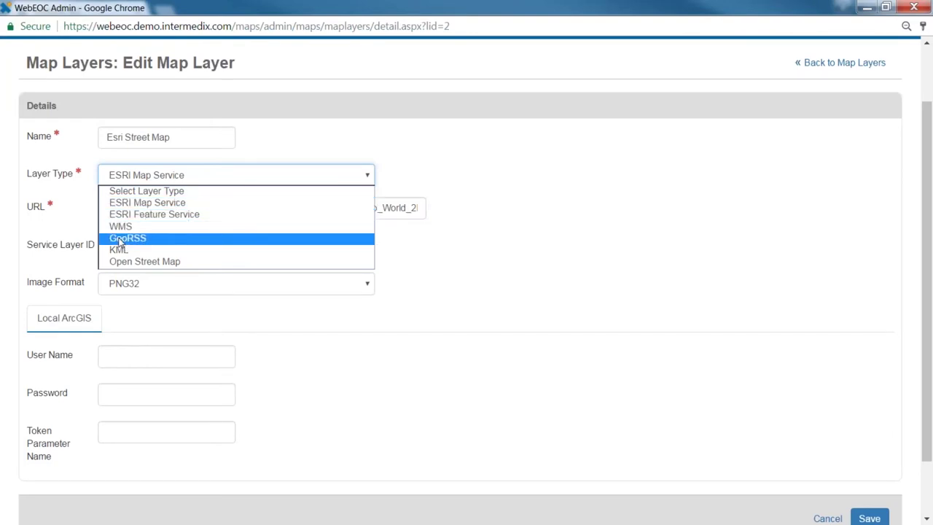
click(292, 229)
click(279, 250)
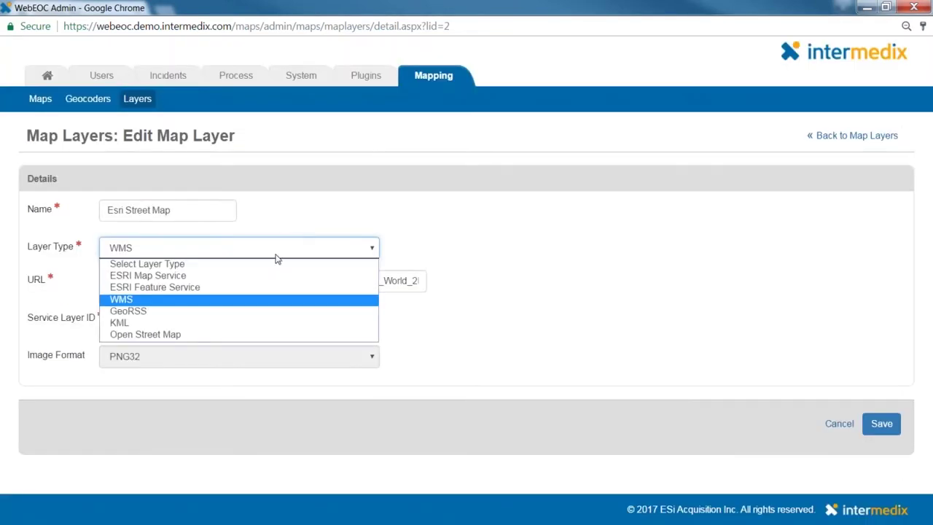
click(271, 275)
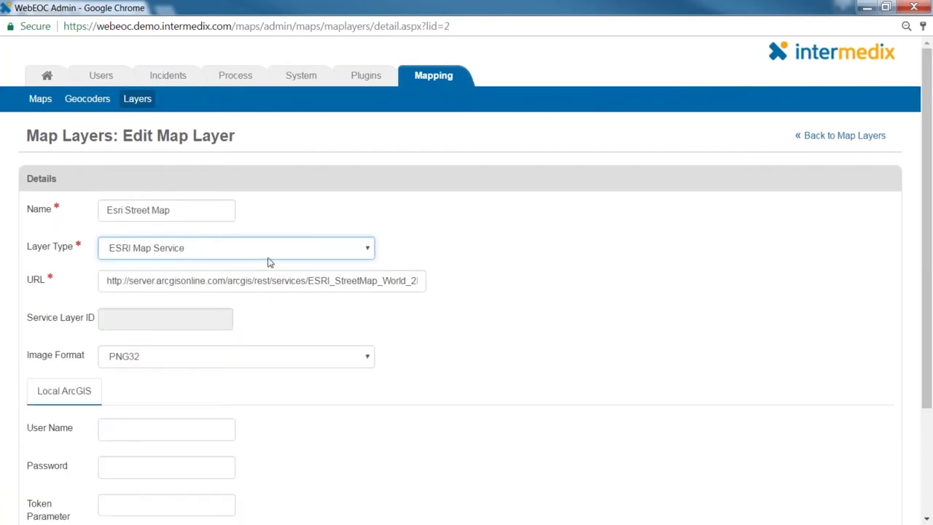
Select the layer's service URL, then cancel so the layer stays unchanged.
scroll(495, 223, down, 2)
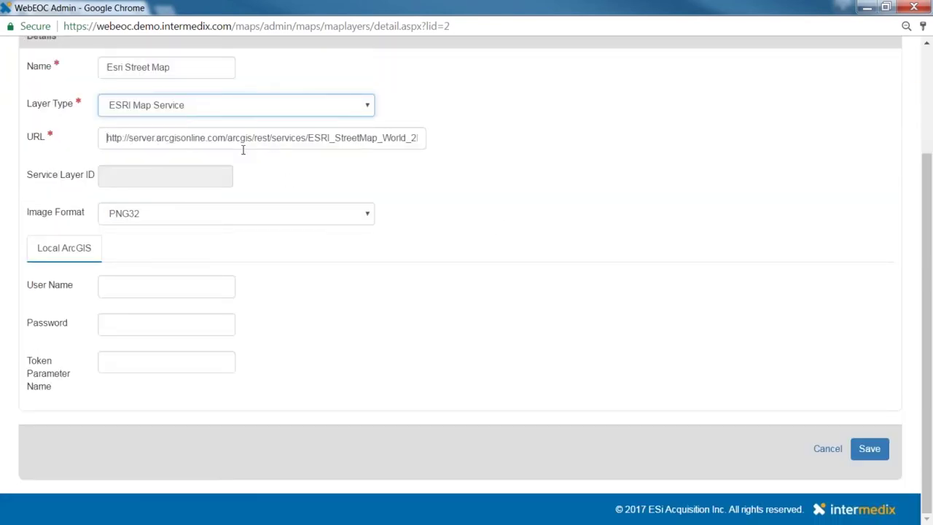
drag(242, 145, 483, 140)
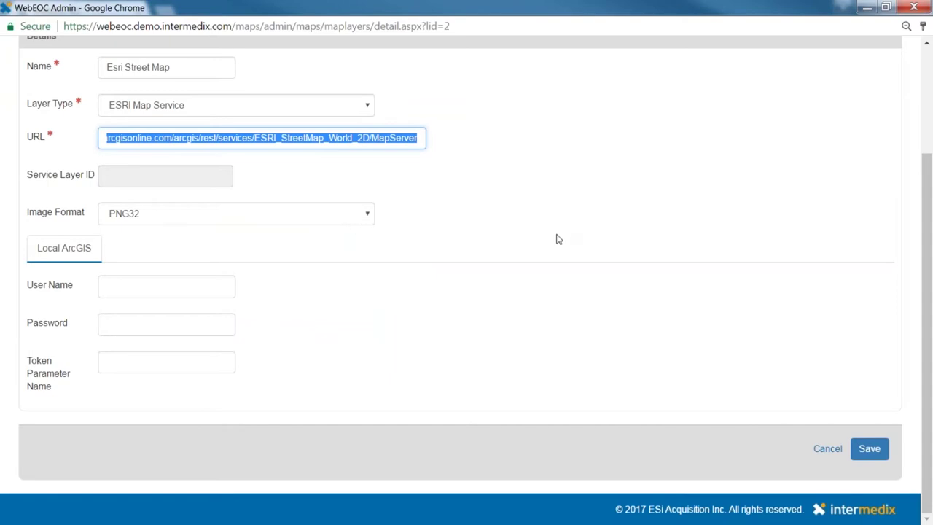
scroll(562, 226, up, 2)
scroll(561, 223, down, 1)
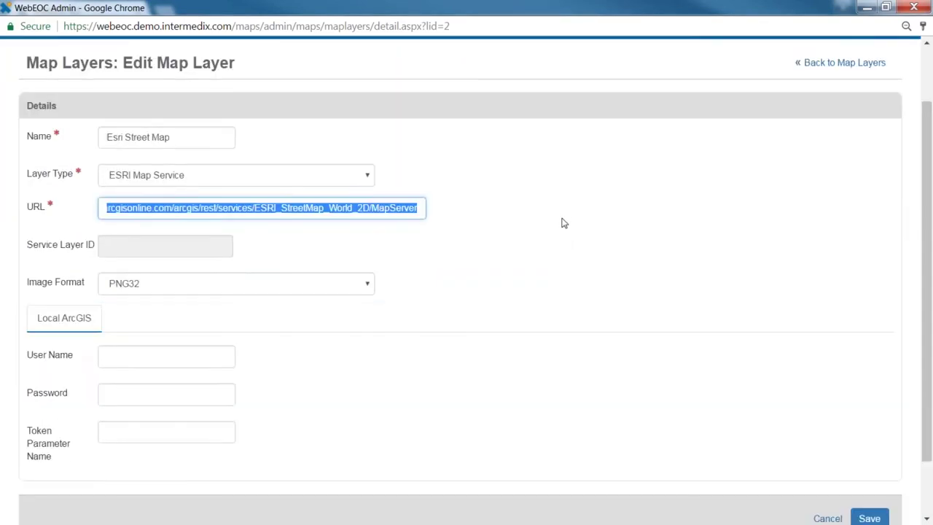
scroll(561, 222, down, 1)
click(828, 450)
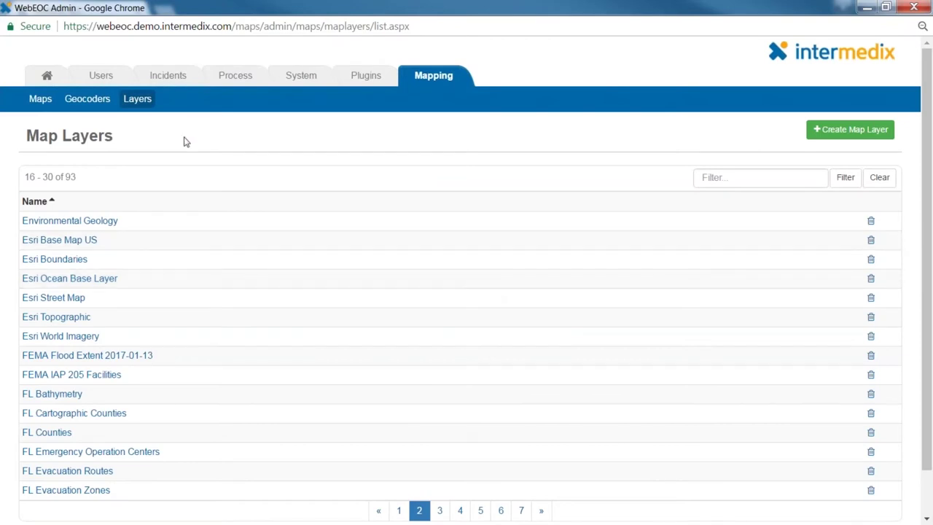
Open the Augusta map's settings and scroll through its seven map layers and five board layers.
click(51, 100)
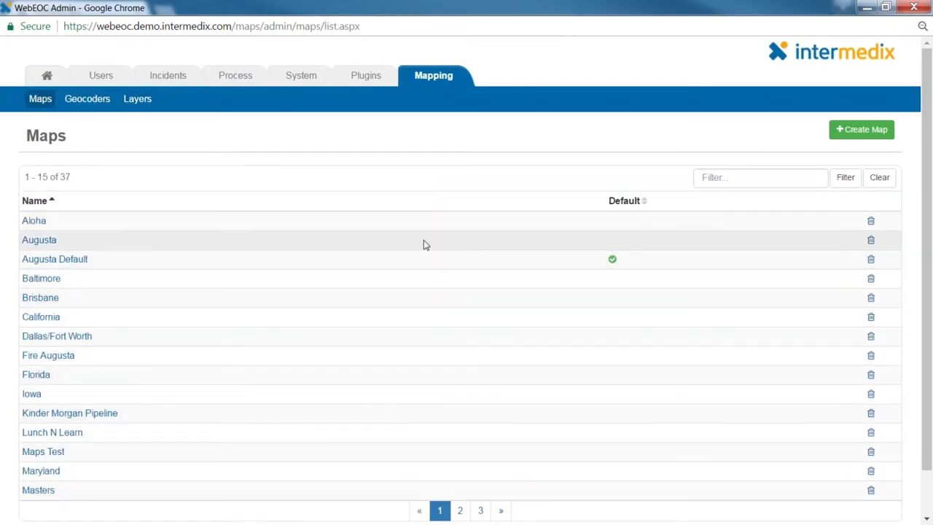
click(50, 239)
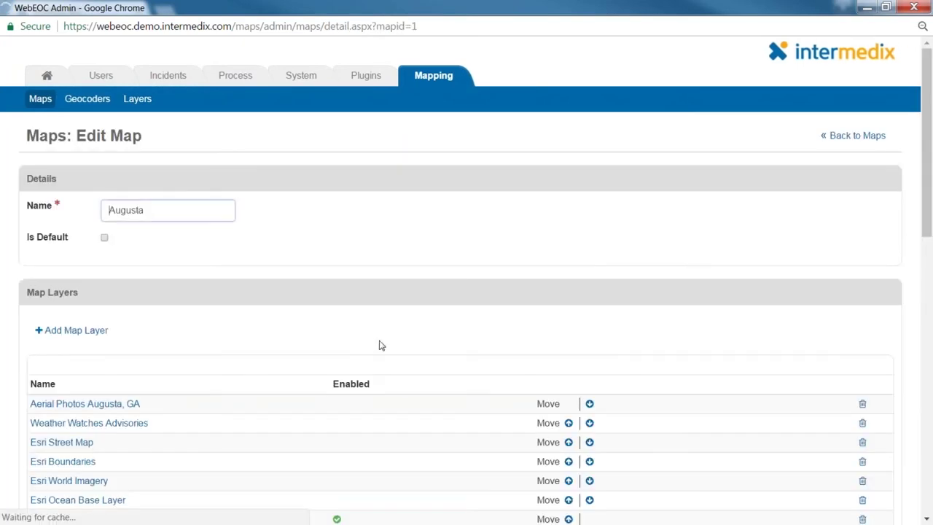
scroll(382, 342, down, 2)
scroll(384, 341, down, 2)
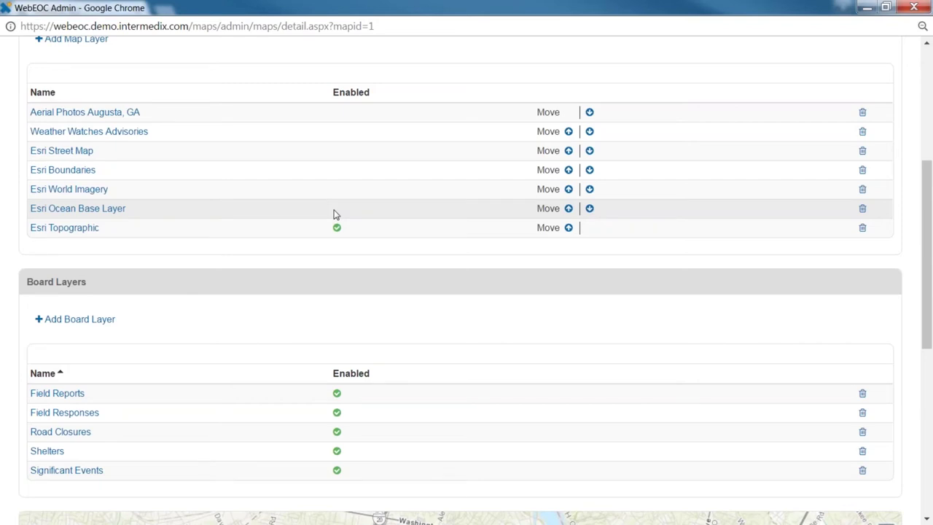
scroll(372, 198, up, 1)
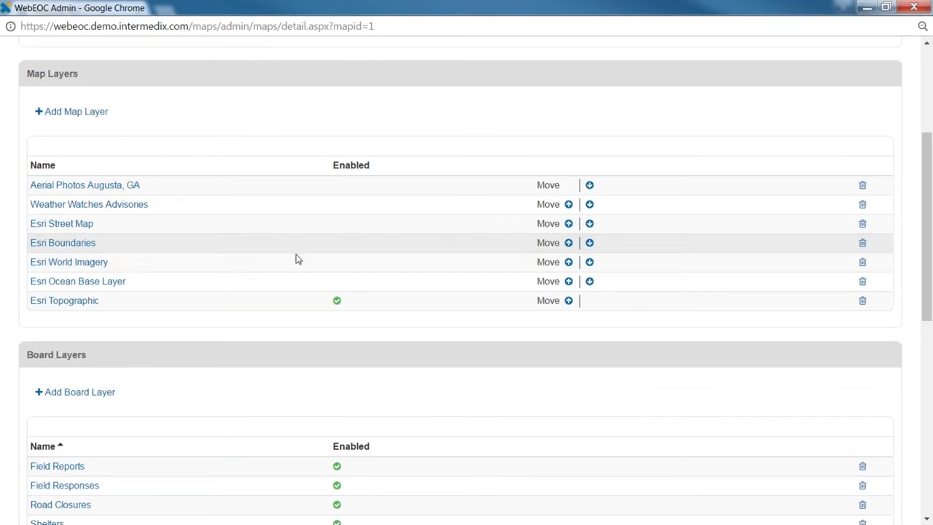
click(91, 111)
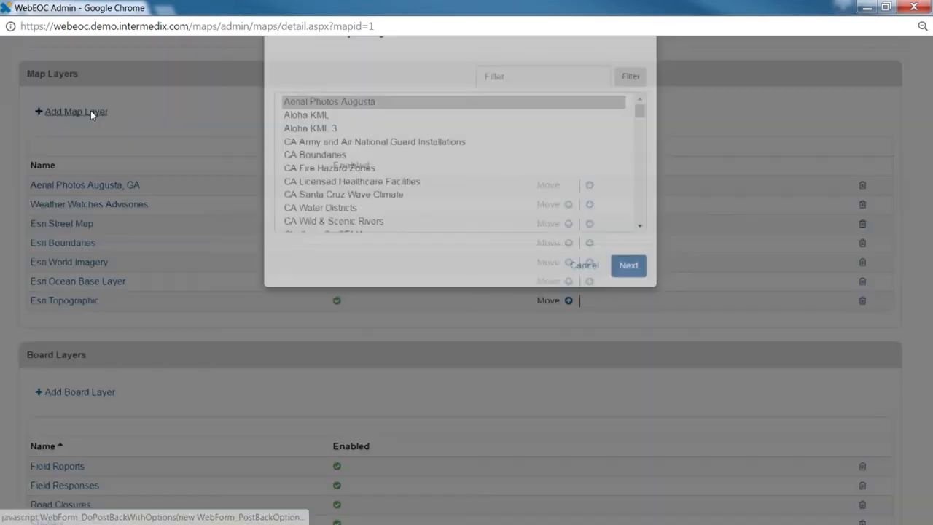
scroll(450, 222, down, 5)
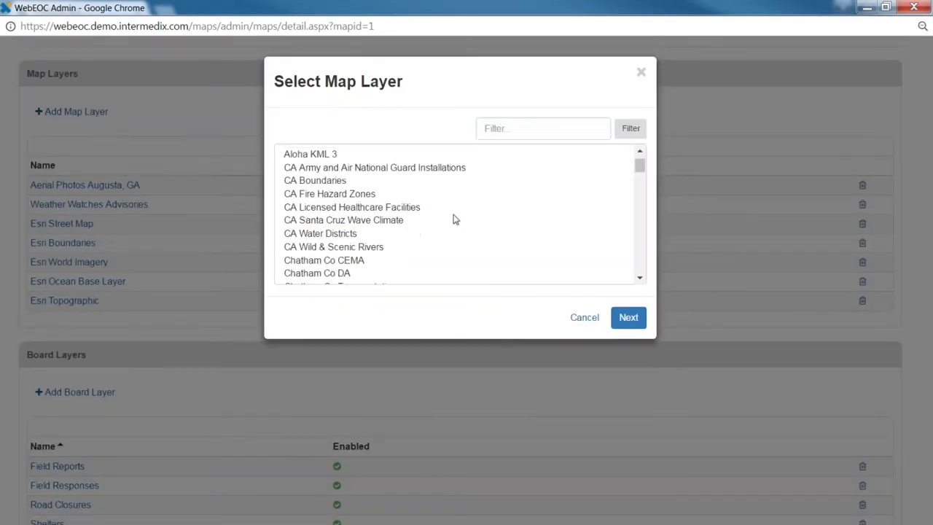
scroll(335, 180, down, 3)
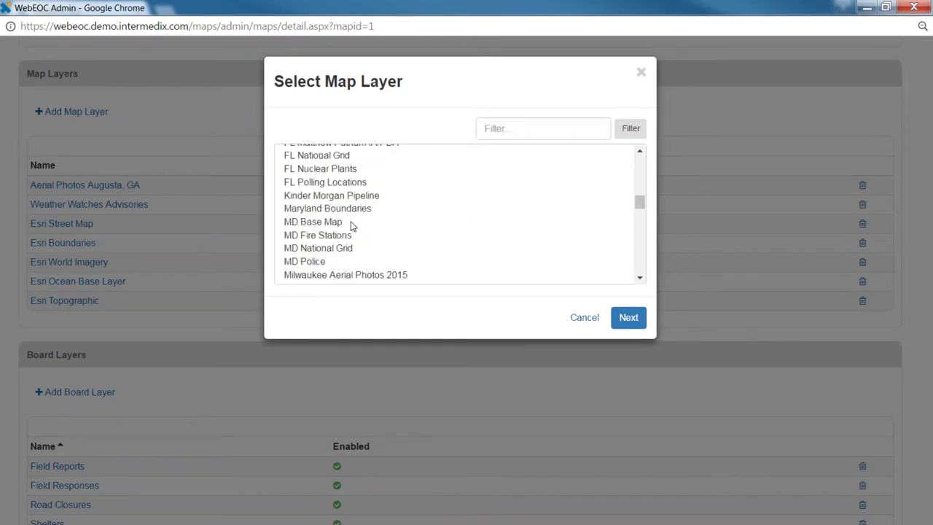
click(327, 180)
click(628, 317)
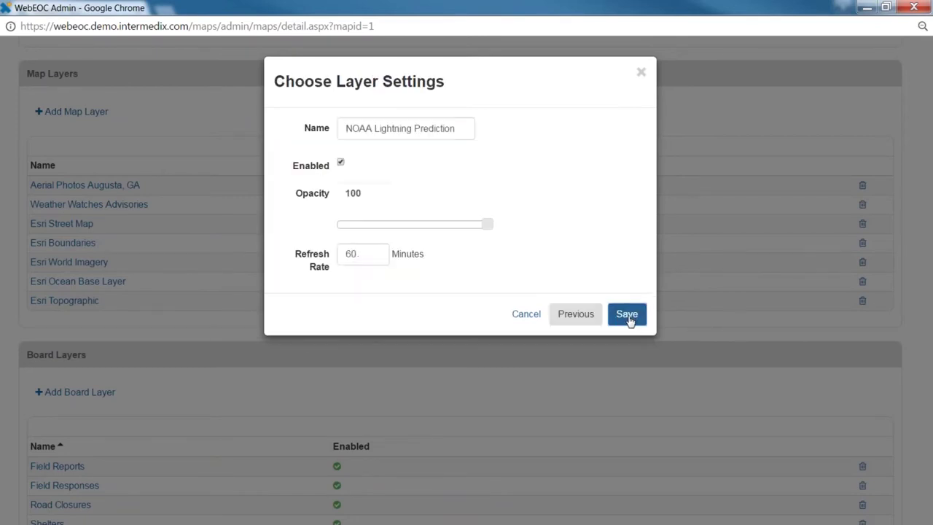
click(341, 164)
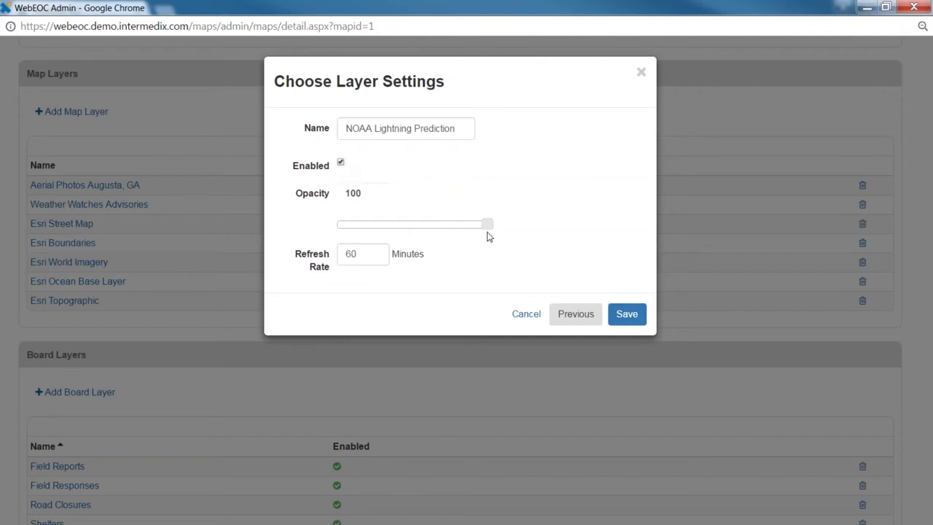
drag(487, 224, 507, 223)
drag(367, 255, 346, 253)
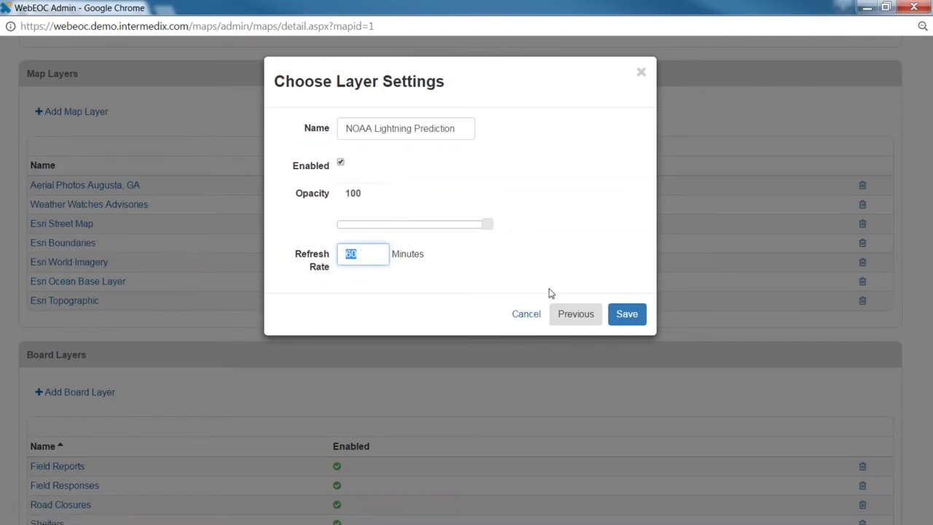
click(528, 315)
scroll(526, 318, down, 1)
scroll(527, 318, down, 2)
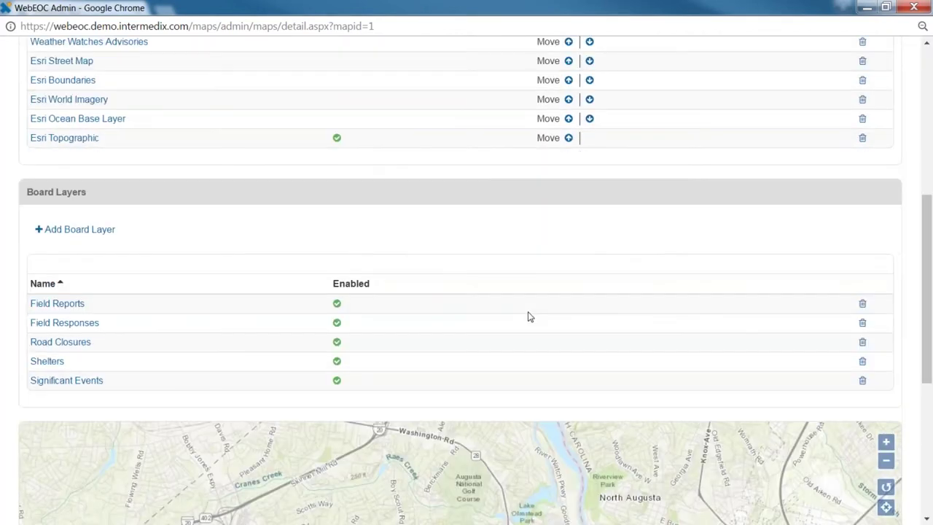
click(114, 177)
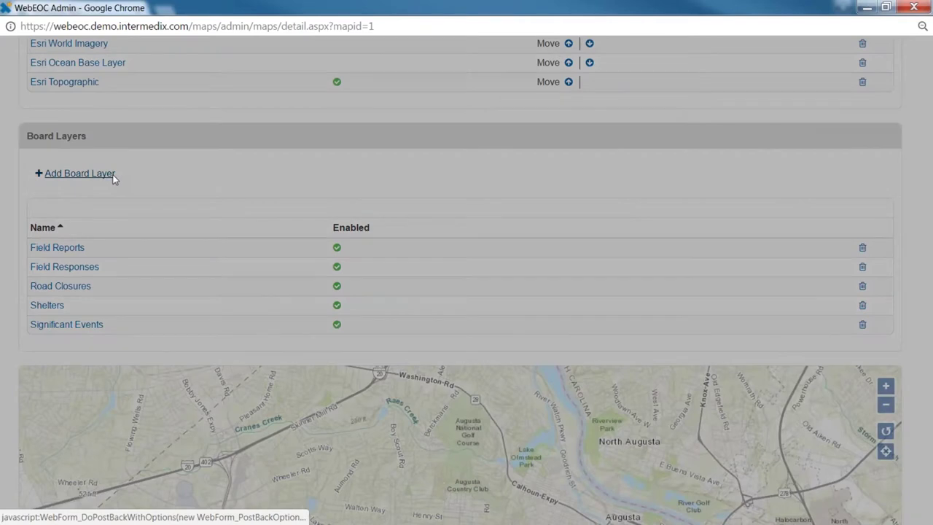
scroll(365, 265, down, 5)
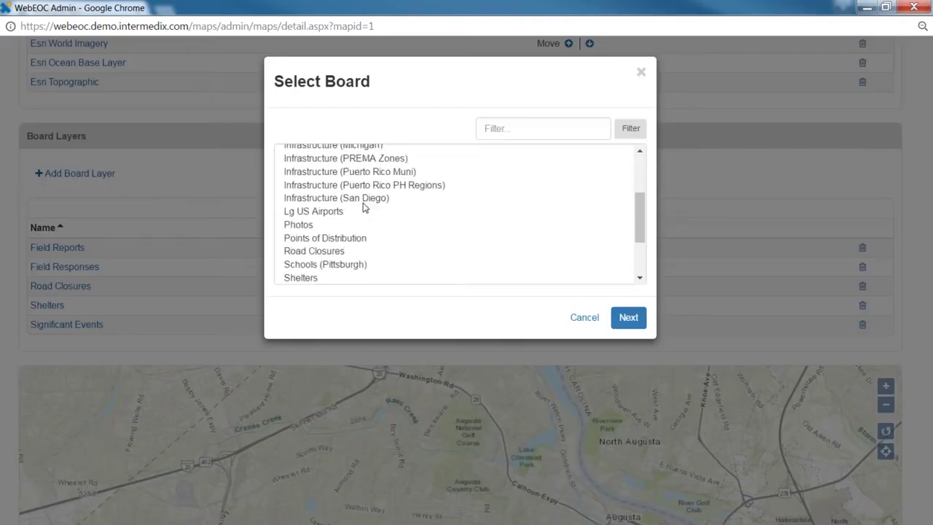
click(581, 322)
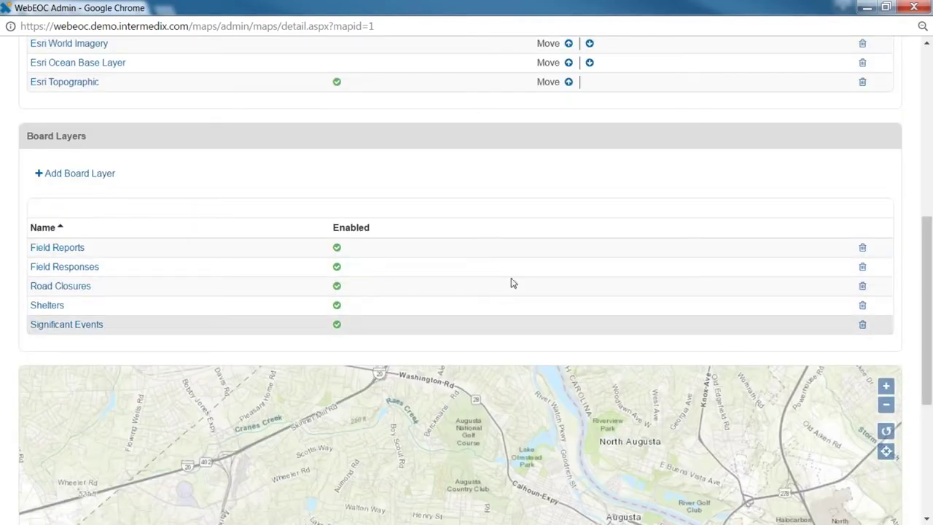
Zoom the Augusta map preview out, then back in on Augusta, and save the map settings.
drag(923, 231, 901, 364)
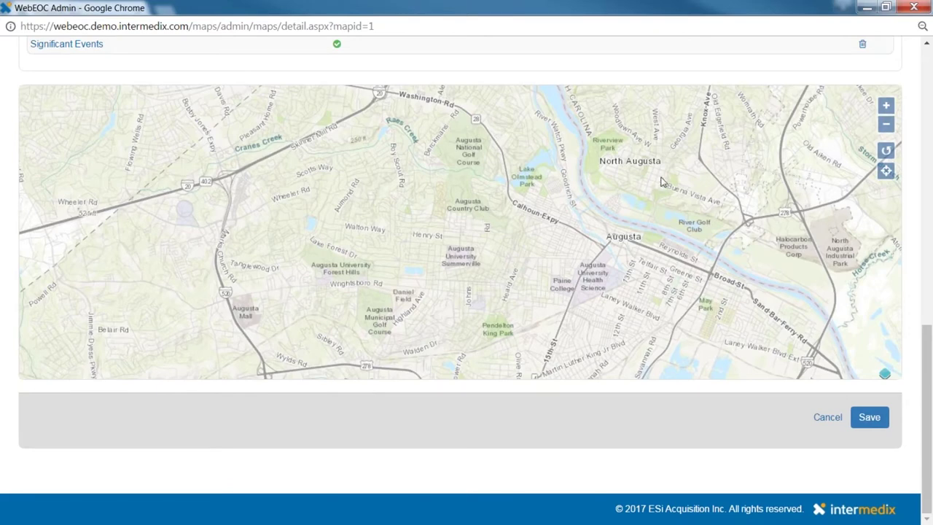
click(892, 125)
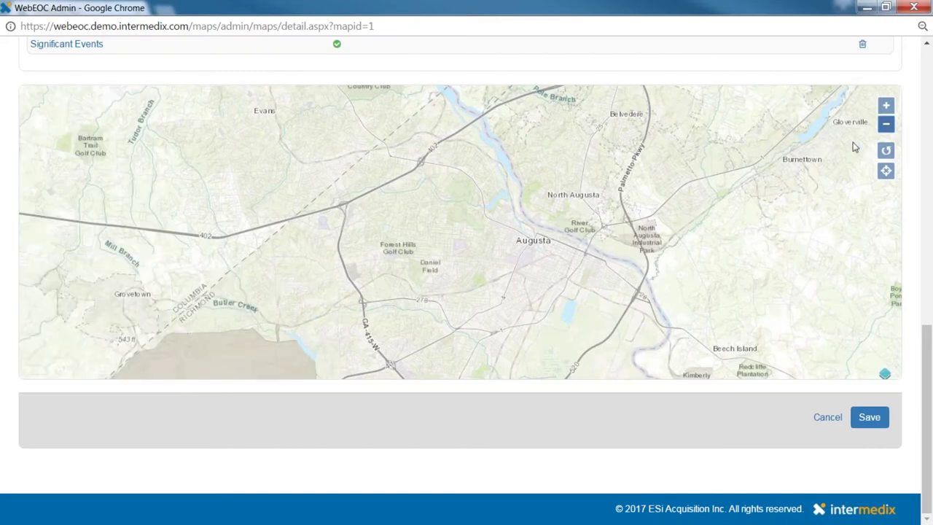
click(886, 107)
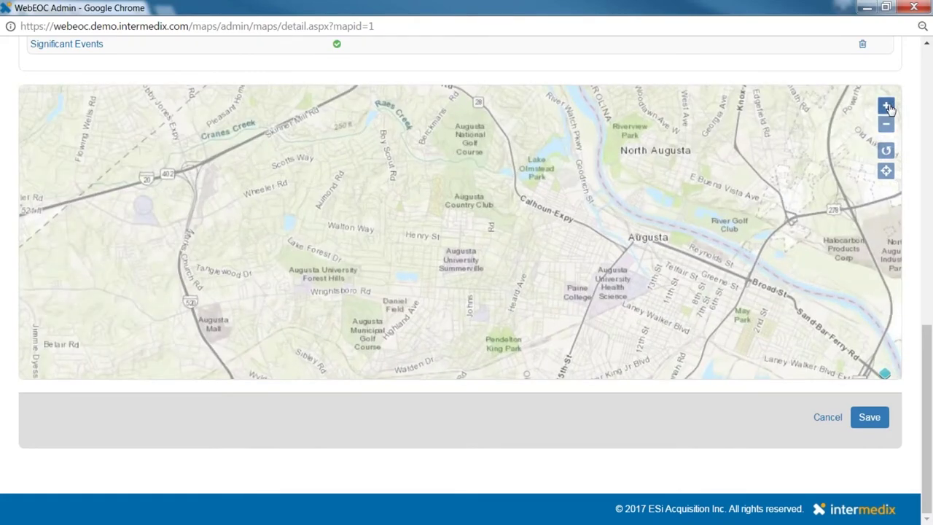
click(888, 107)
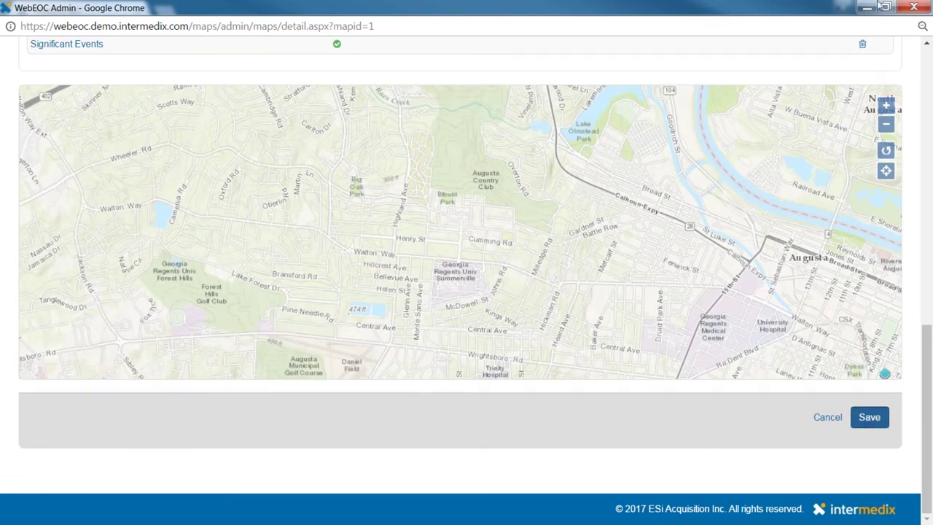
click(865, 421)
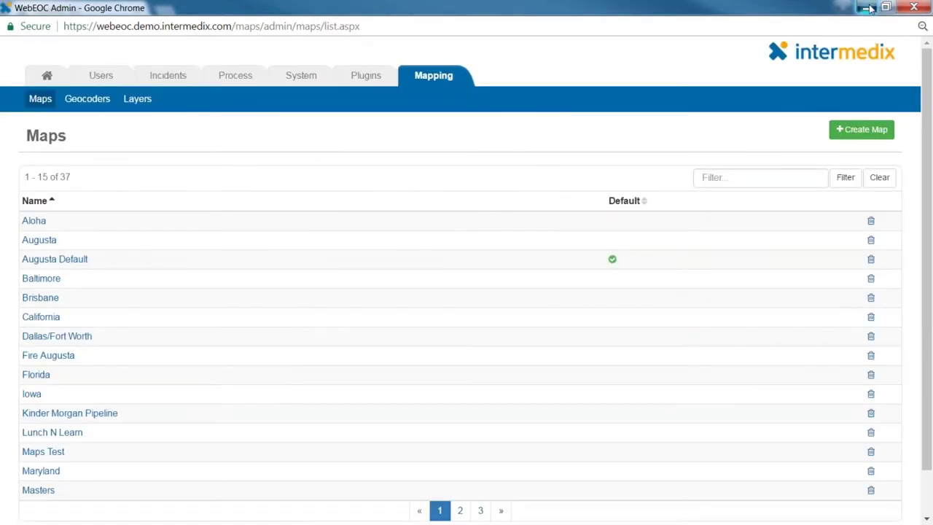
Minimize the admin window and open the Augusta map in a new tab.
click(867, 8)
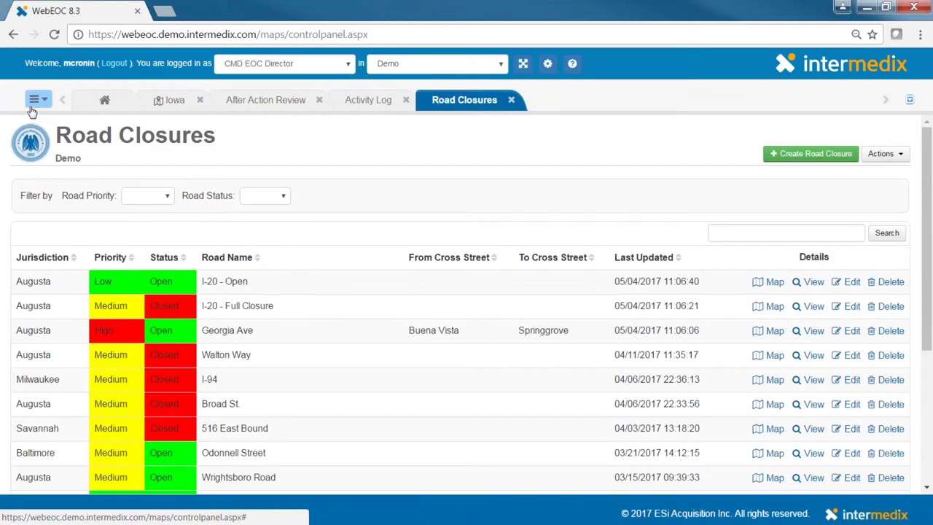
click(35, 99)
scroll(73, 255, down, 2)
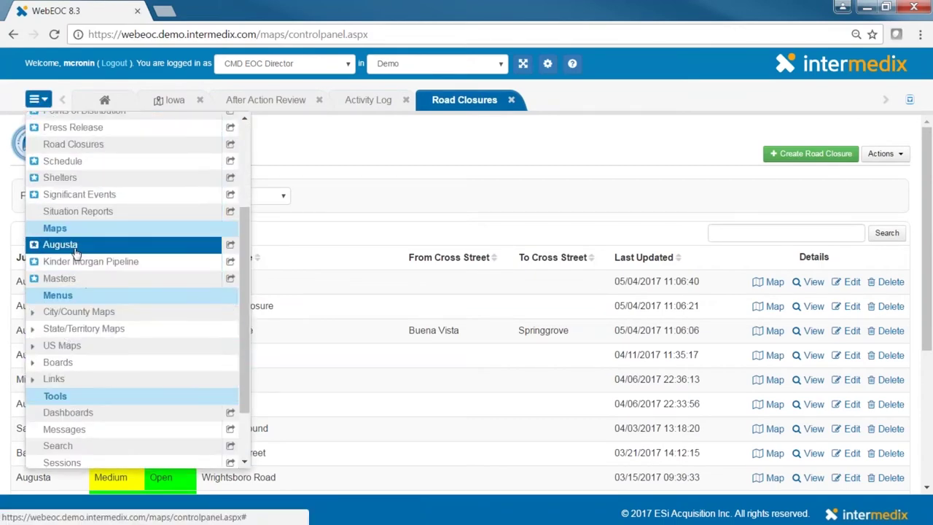
click(73, 245)
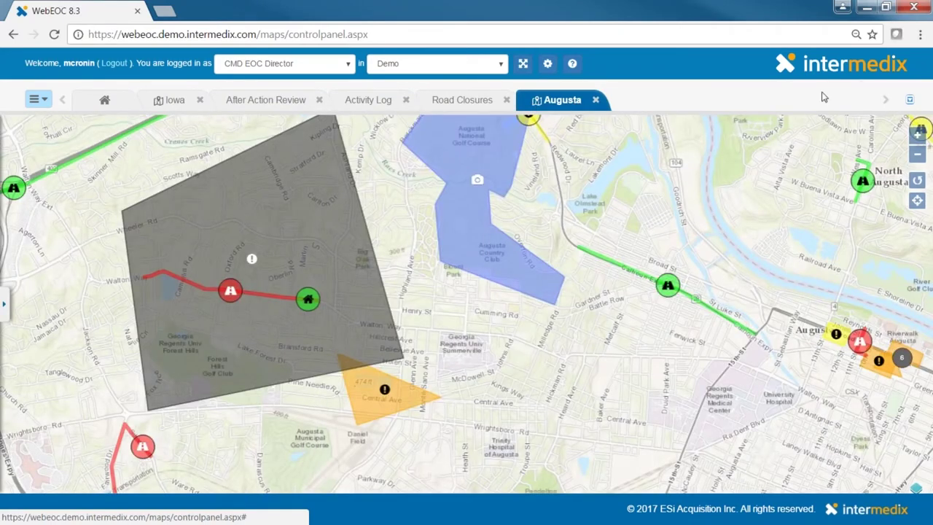
Zoom out one level and pan so the Hazmat Area and incident markers fit, collapsing Annotations.
click(916, 155)
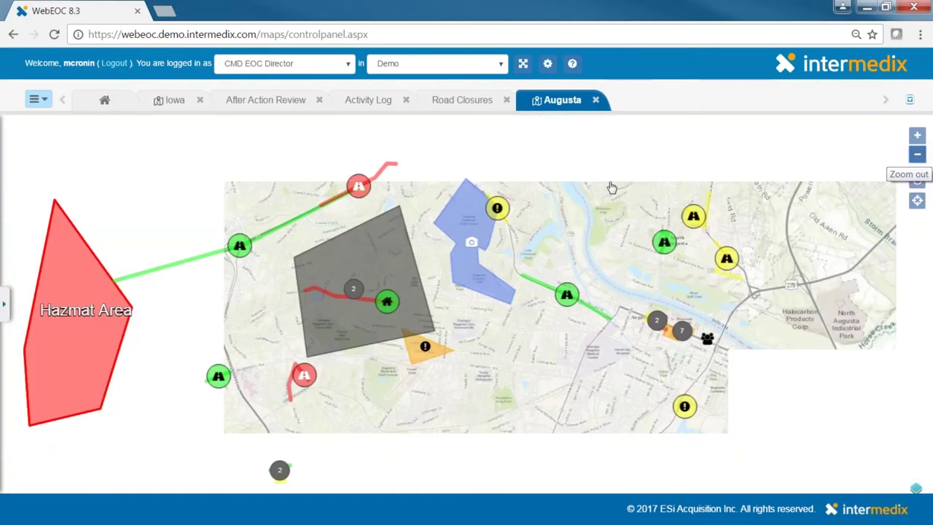
drag(504, 307, 536, 297)
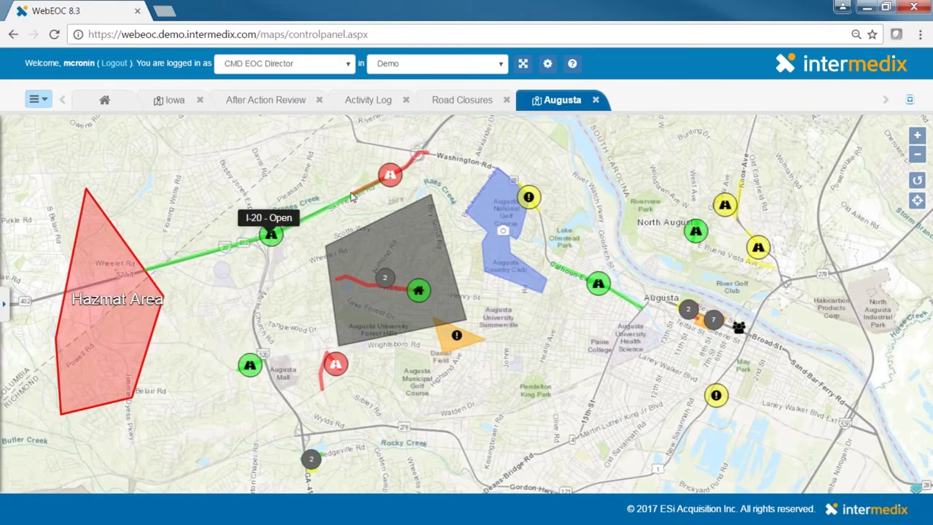
click(5, 306)
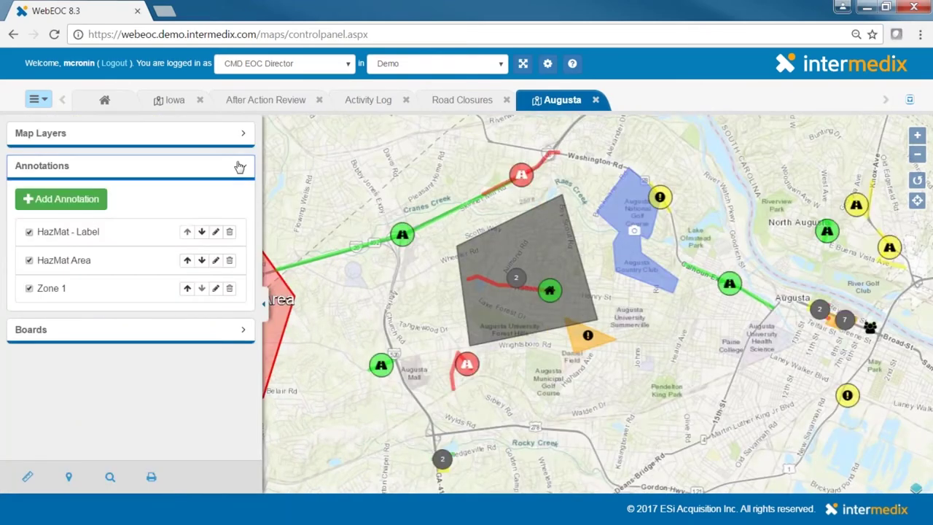
click(241, 167)
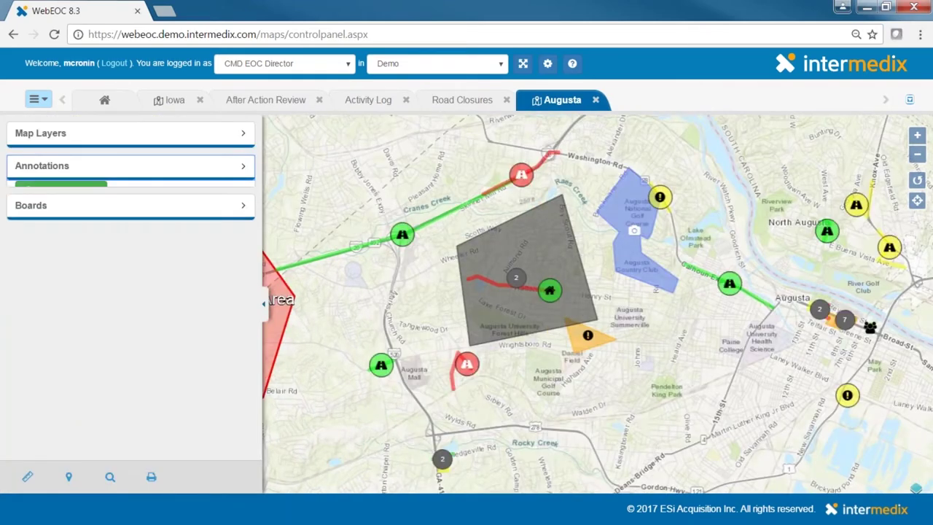
click(267, 302)
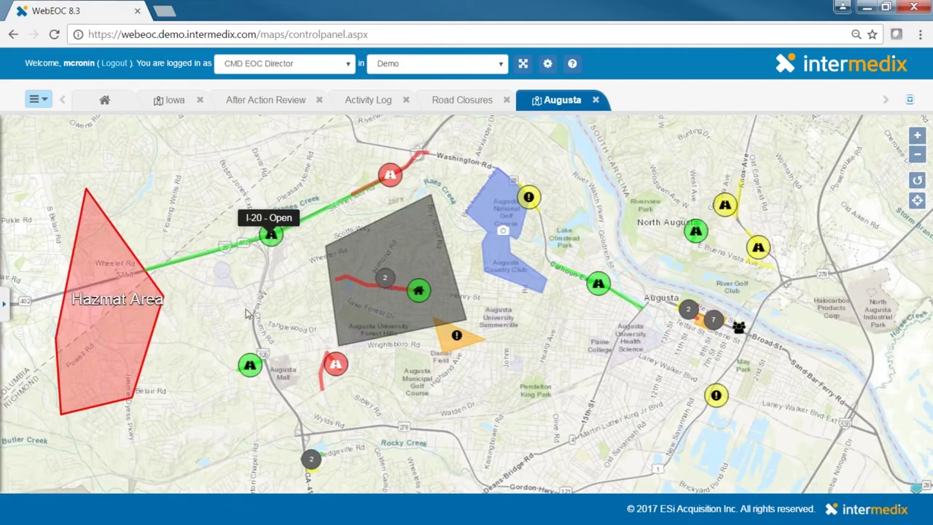
Change the I-20 road closure record's Road Status from Open to Closed and save it.
click(270, 243)
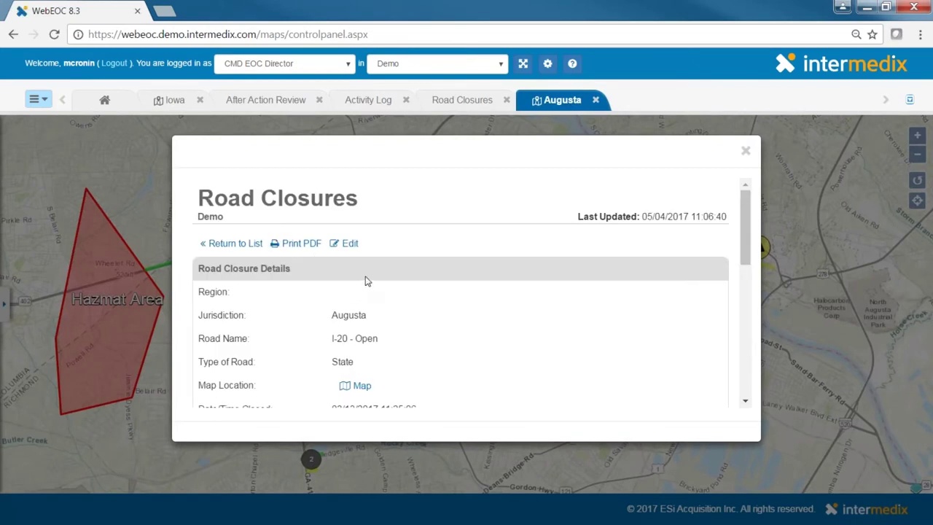
click(350, 243)
scroll(348, 301, down, 5)
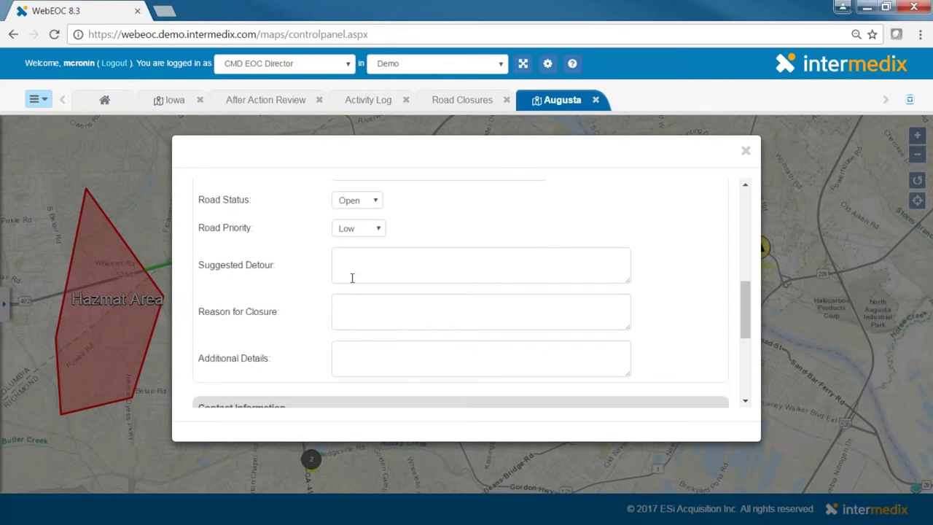
click(370, 207)
click(353, 225)
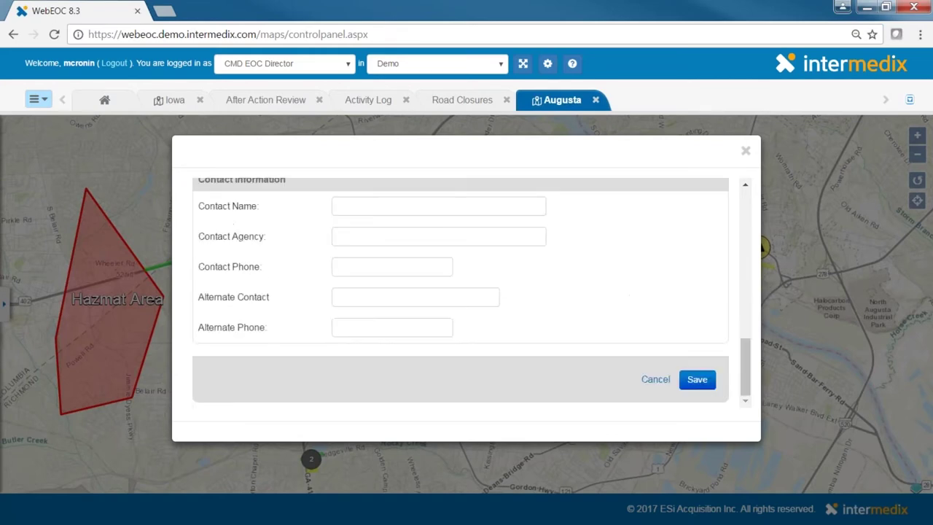
click(696, 380)
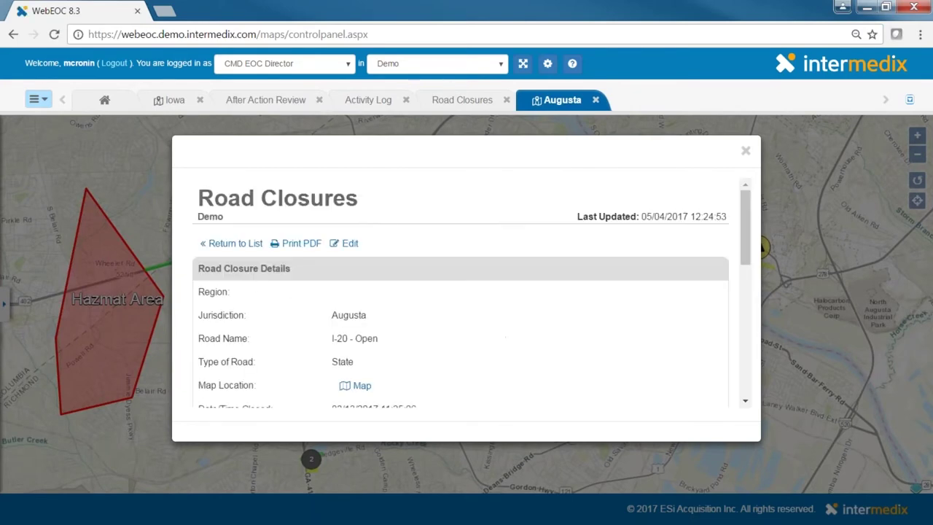
click(231, 246)
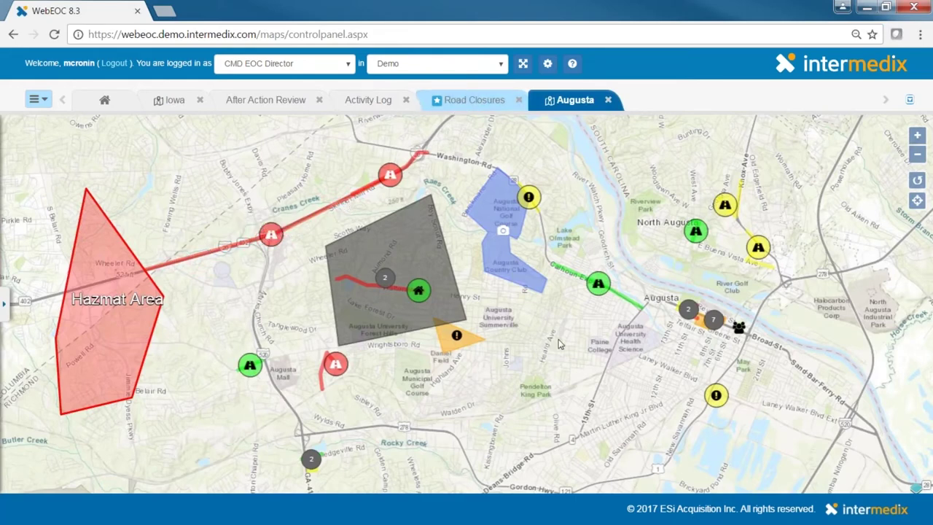
drag(552, 330, 487, 325)
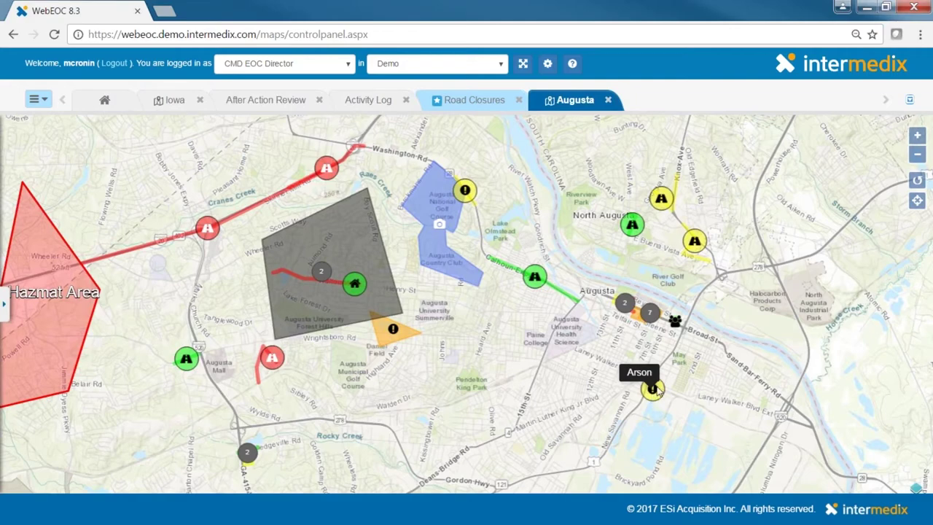
click(653, 390)
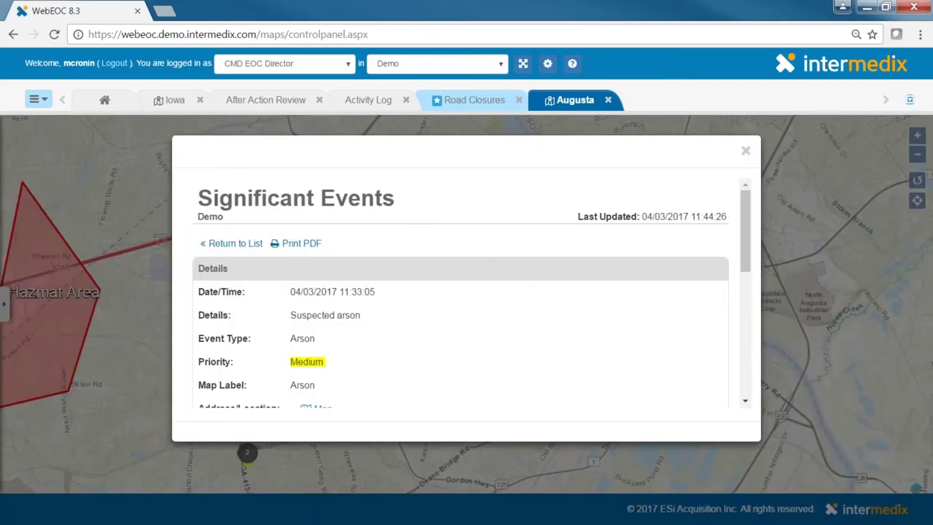
scroll(337, 320, down, 3)
scroll(350, 312, up, 3)
click(779, 172)
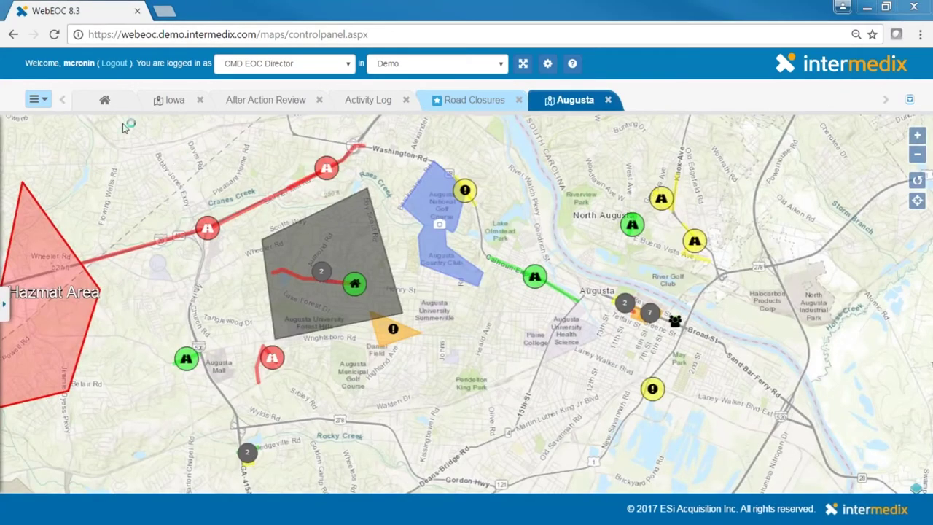
Close all open tabs and open the Pittsburgh map from City/County Maps.
click(39, 99)
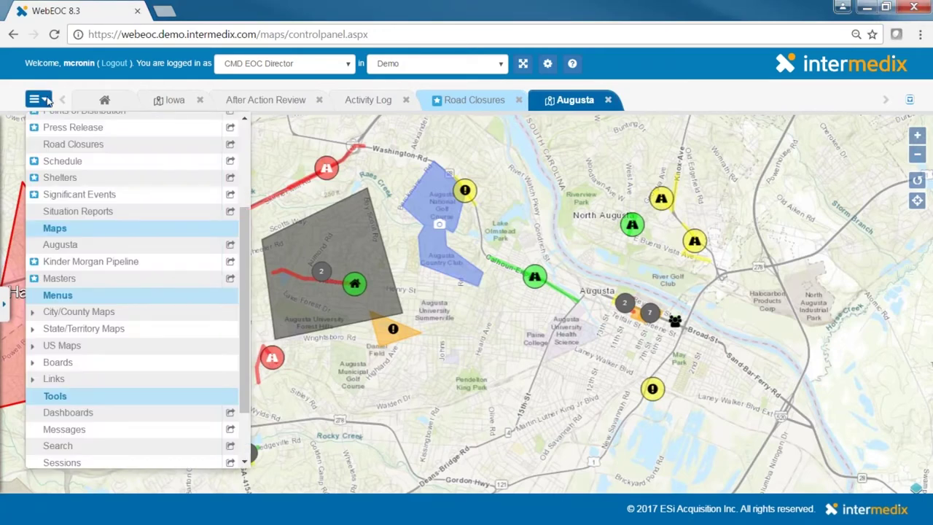
scroll(92, 184, up, 1)
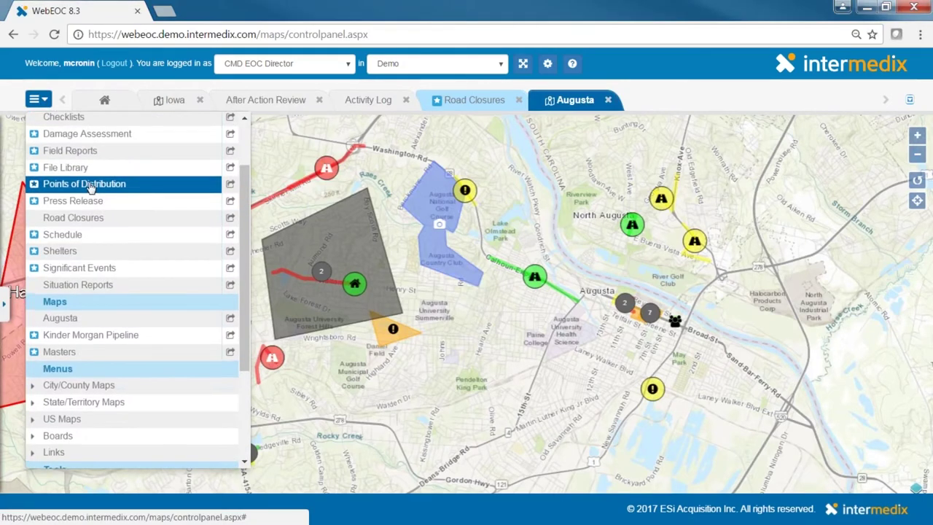
scroll(91, 188, up, 1)
scroll(91, 188, down, 3)
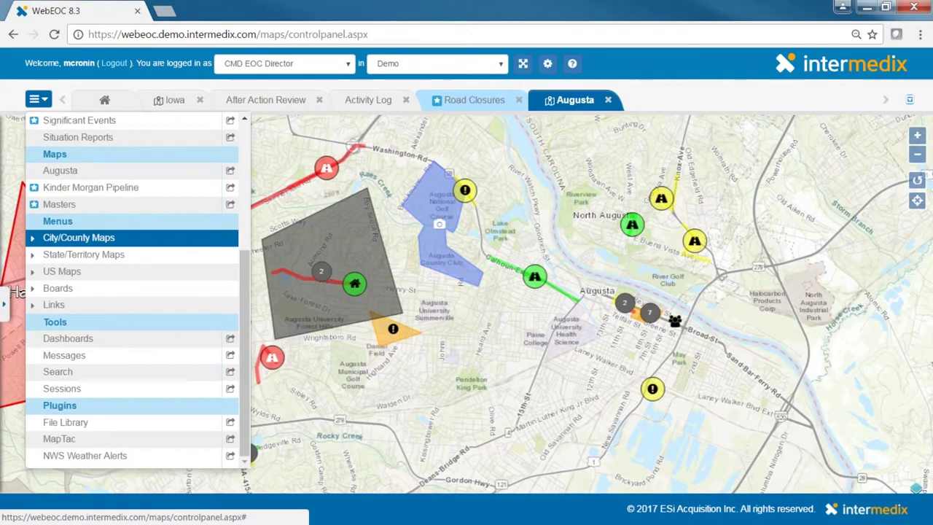
click(86, 241)
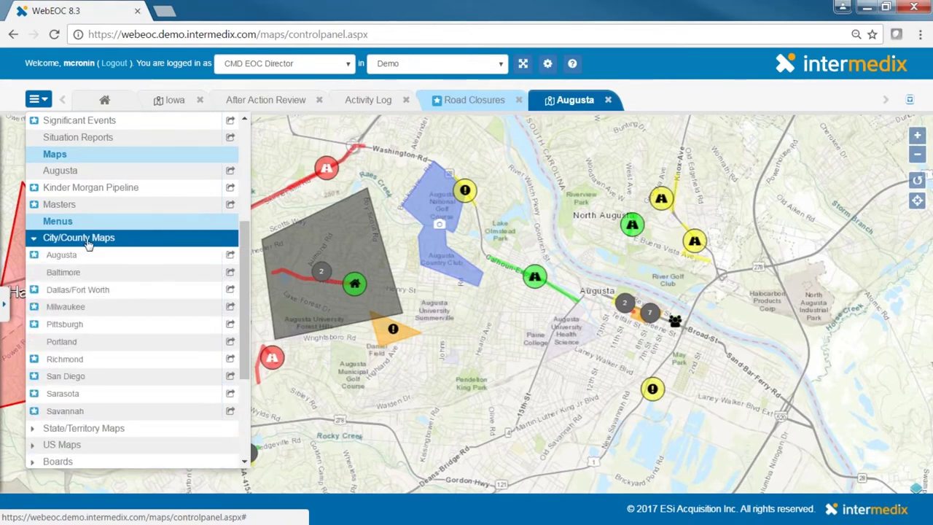
click(910, 100)
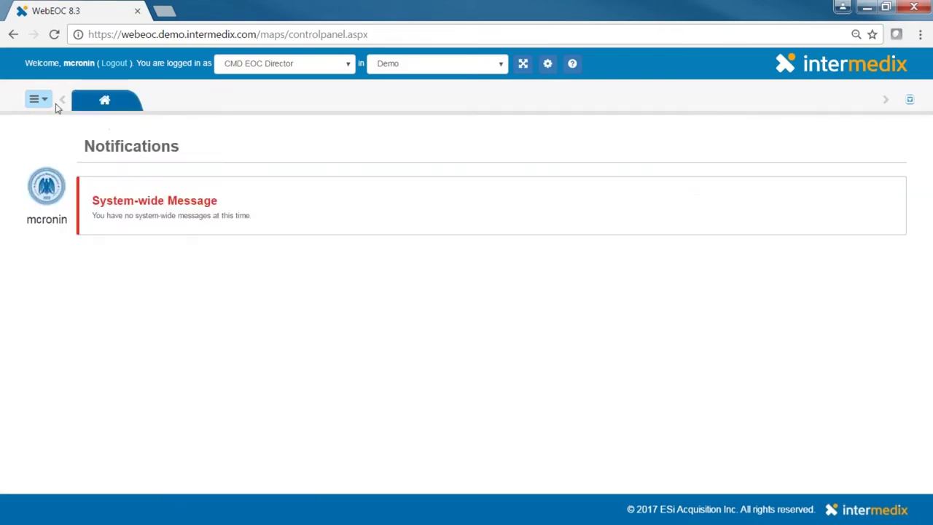
click(37, 99)
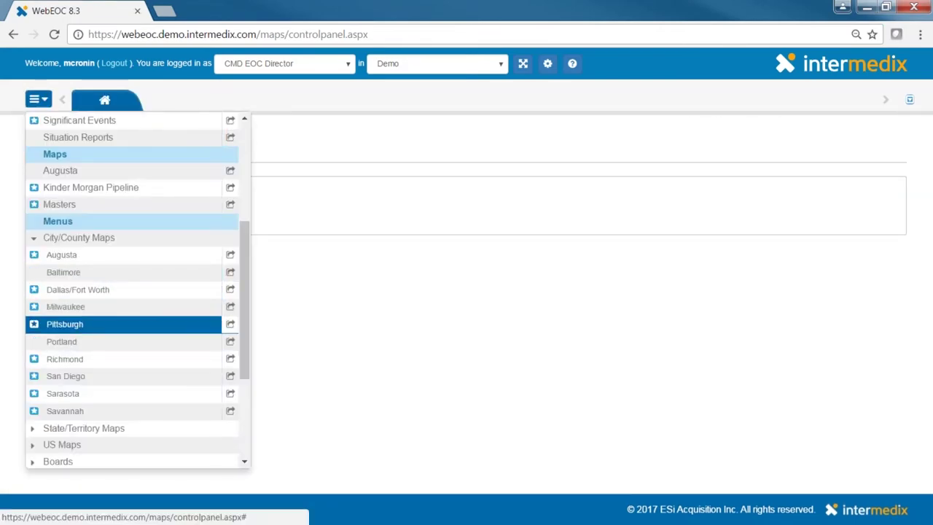
click(71, 325)
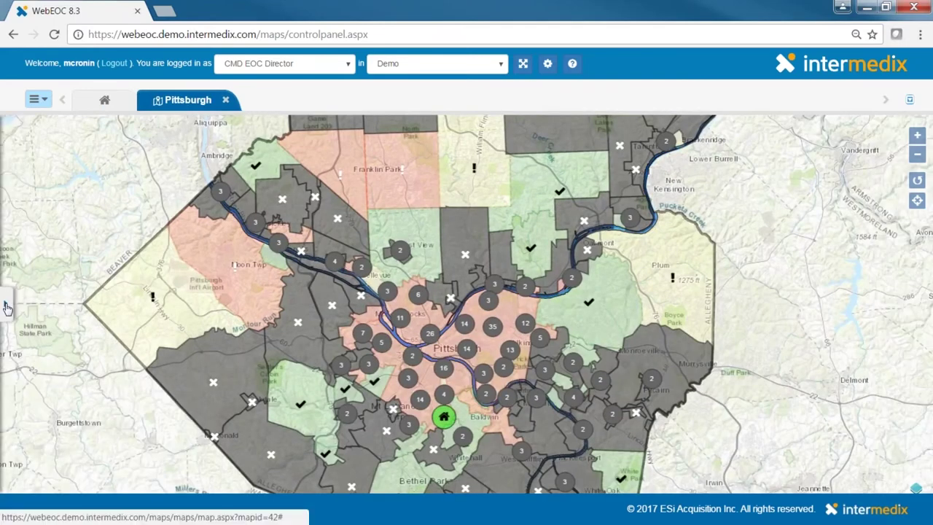
Set the Allegheny Major Rivers layer to about half opacity.
click(5, 306)
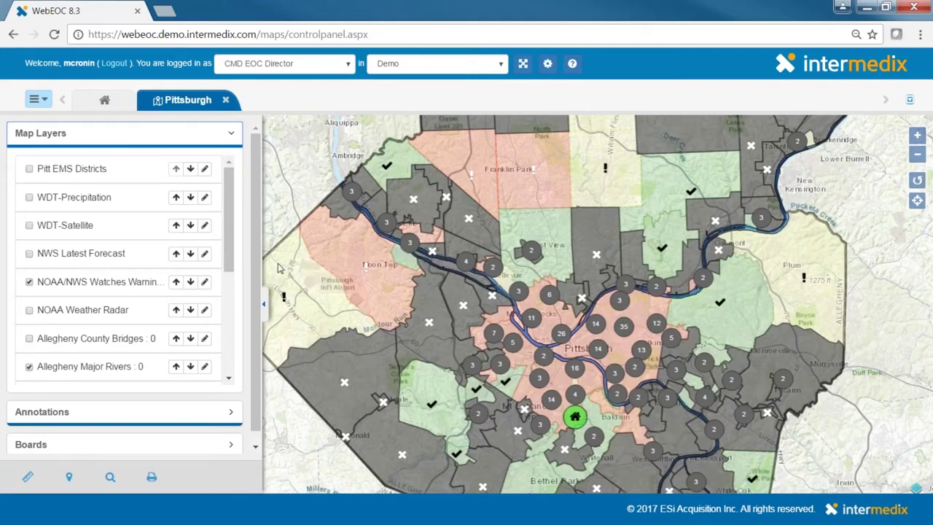
drag(234, 255, 234, 358)
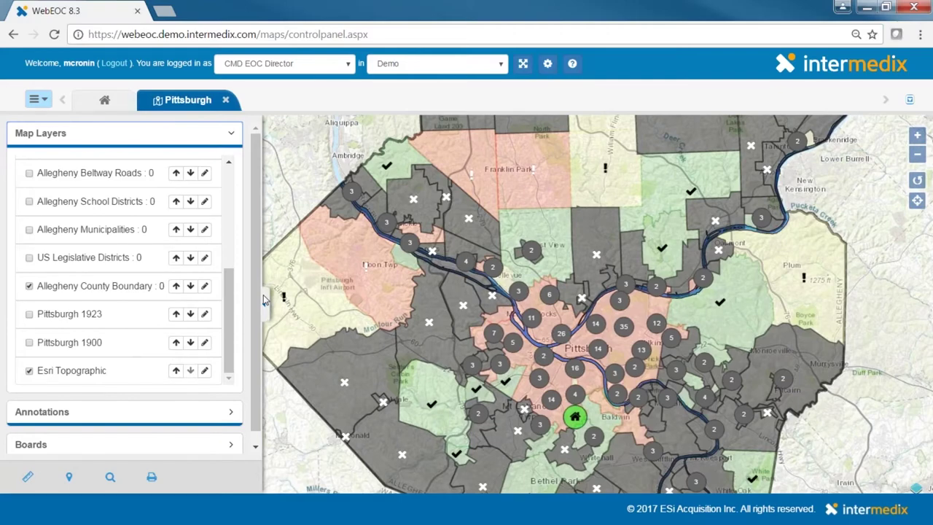
drag(284, 295, 301, 295)
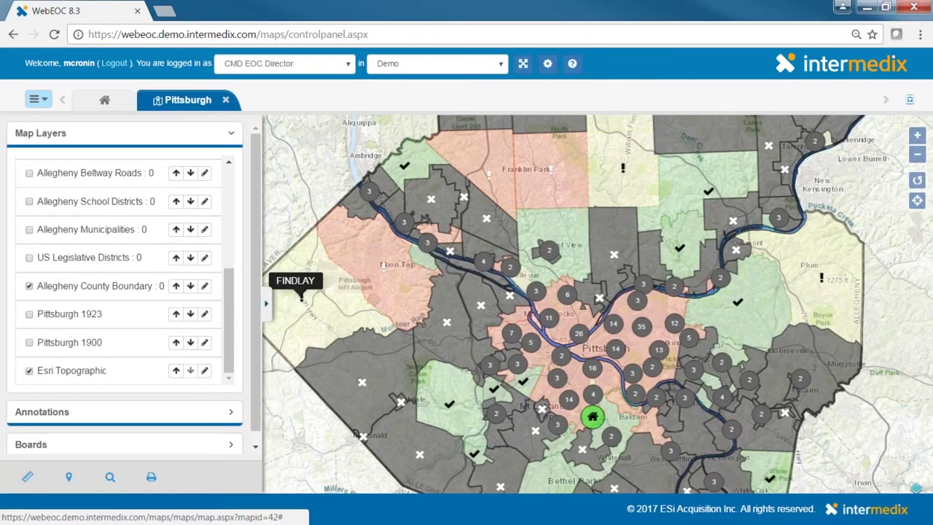
click(266, 301)
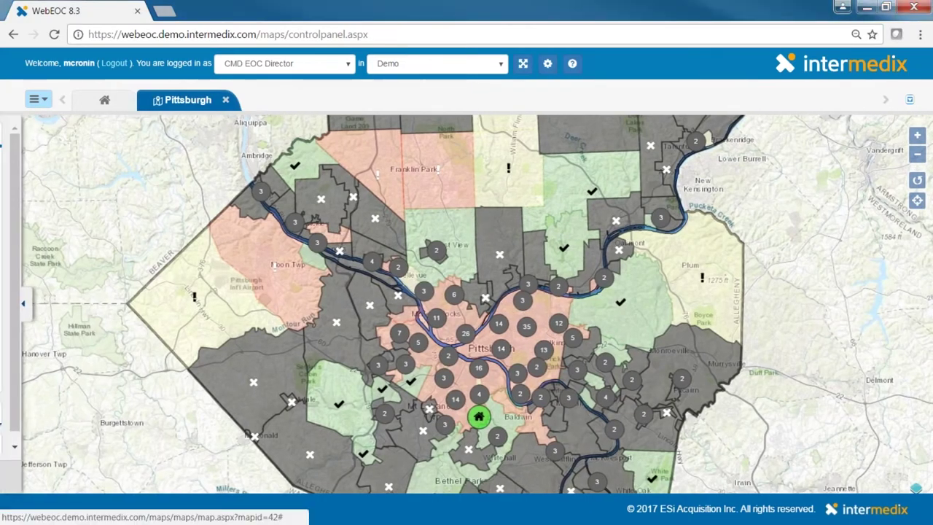
click(3, 304)
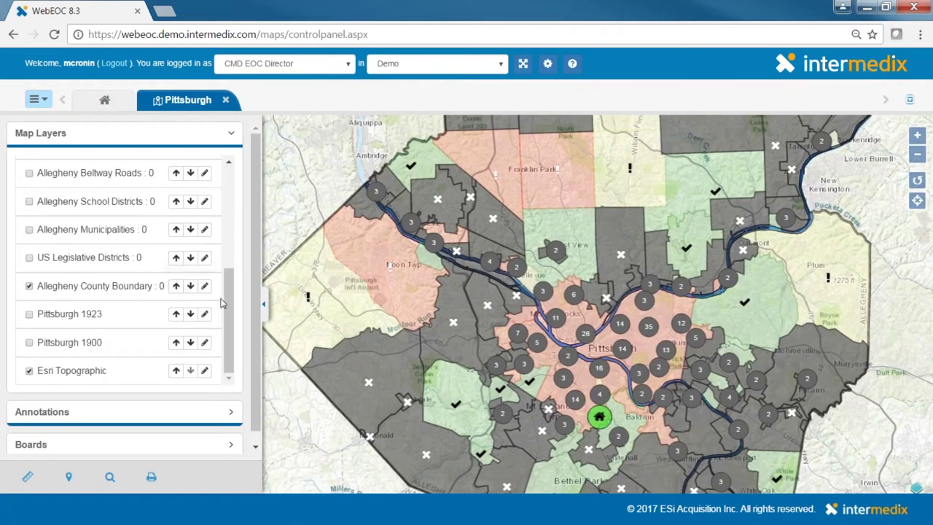
scroll(255, 214, up, 3)
scroll(255, 212, down, 1)
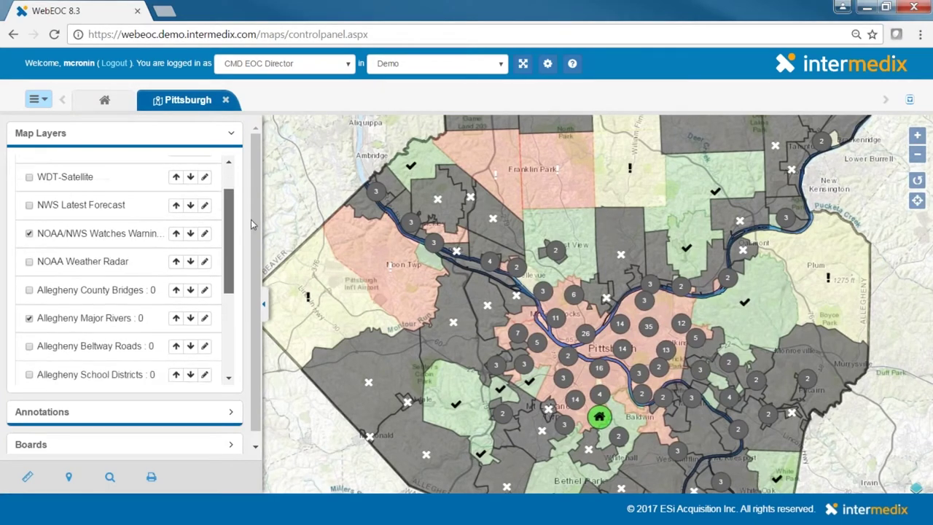
click(204, 317)
drag(205, 346, 70, 366)
drag(158, 369, 168, 350)
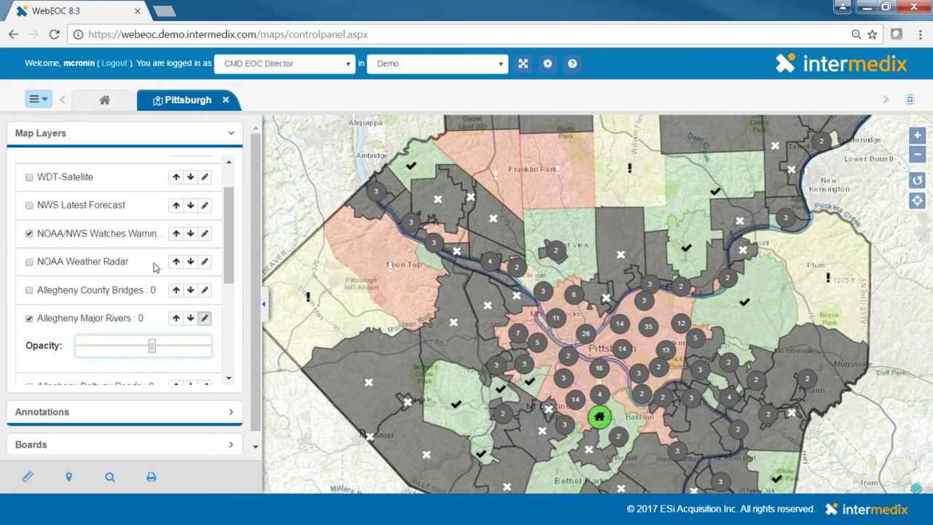
Toggle NOAA Weather Radar on and off, enable Allegheny County Bridges, and hide the side panel.
click(31, 265)
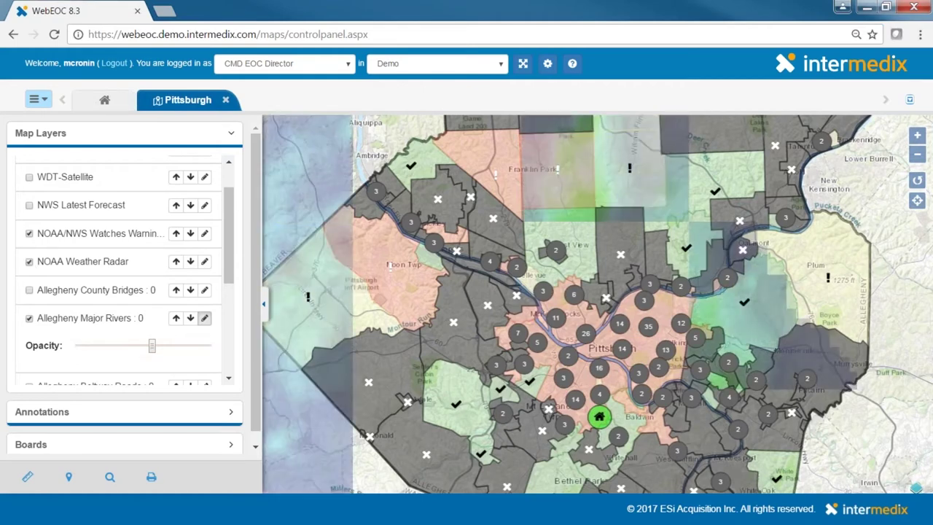
click(30, 262)
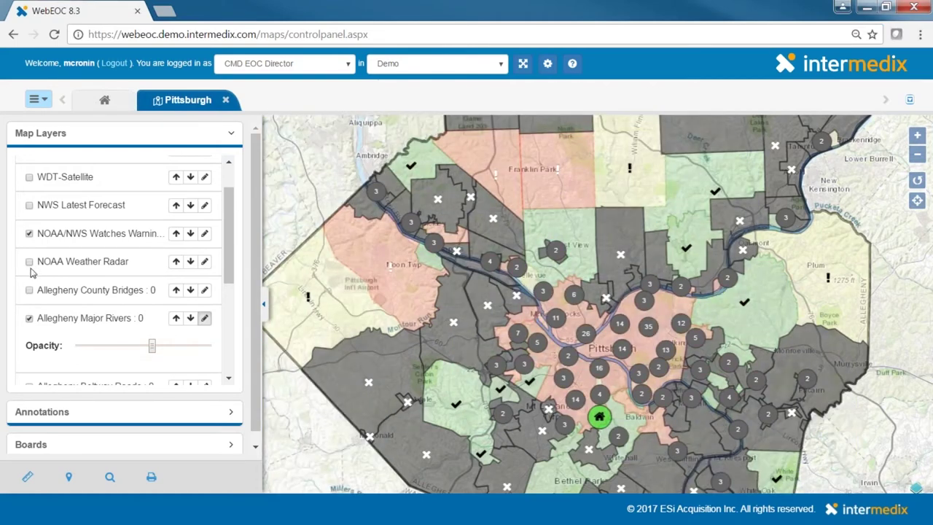
click(29, 290)
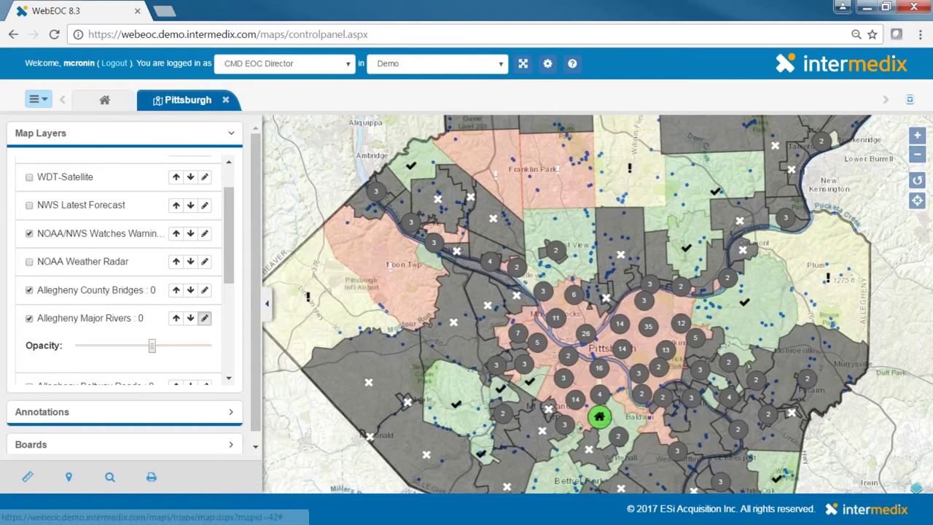
click(282, 304)
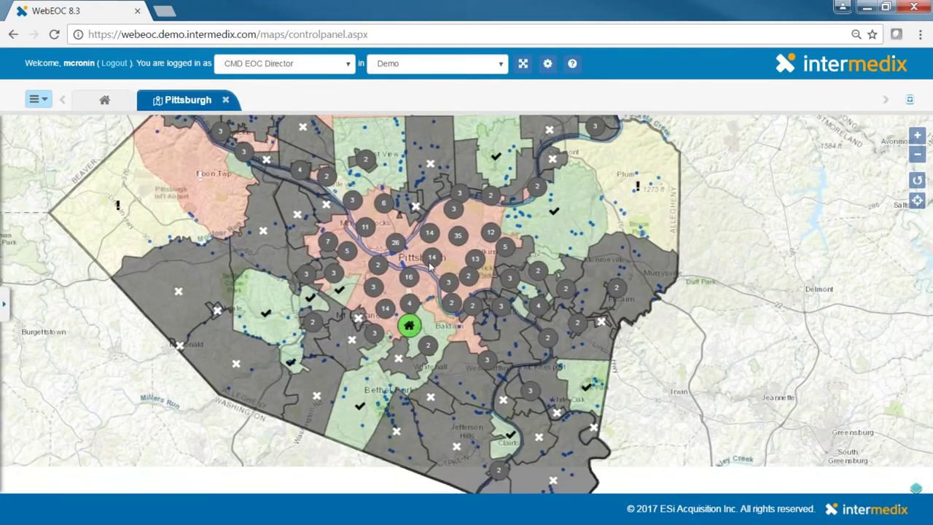
List a marker cluster's features and zoom to Pittsburgh Science & Tech Academy.
click(433, 260)
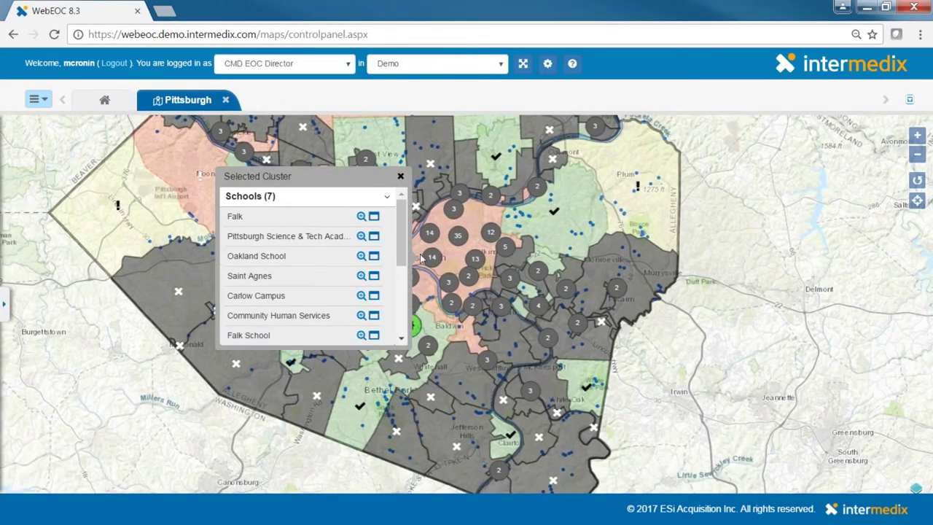
scroll(314, 265, down, 5)
scroll(317, 263, up, 5)
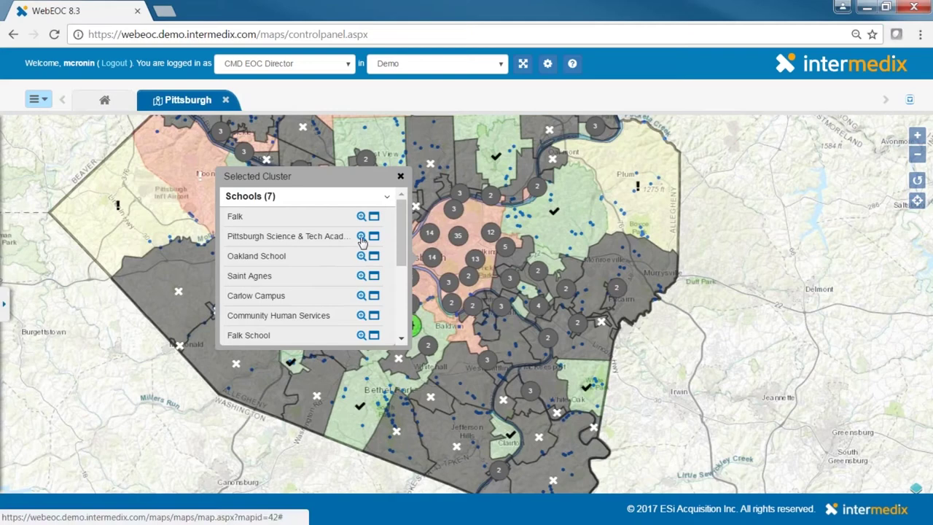
click(361, 237)
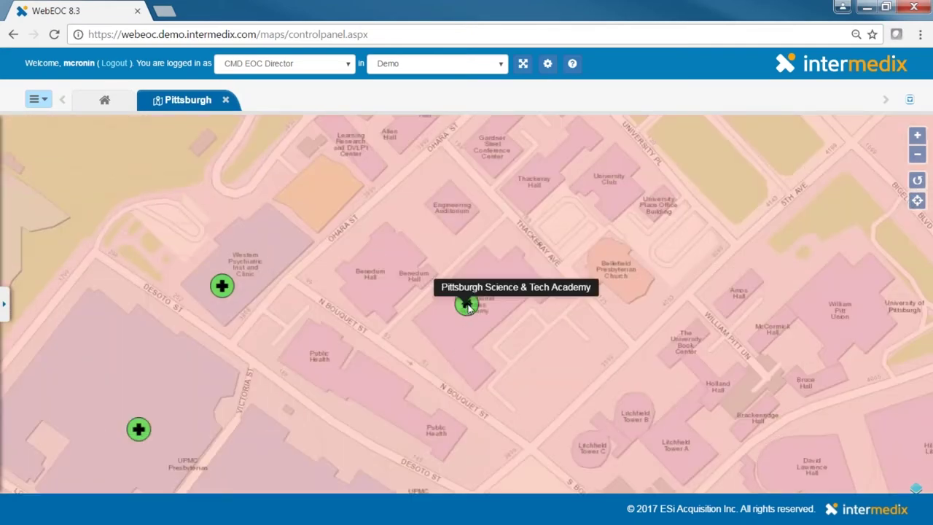
Zoom out four levels and list the cluster of six schools and two hospitals, selecting Falk.
click(917, 156)
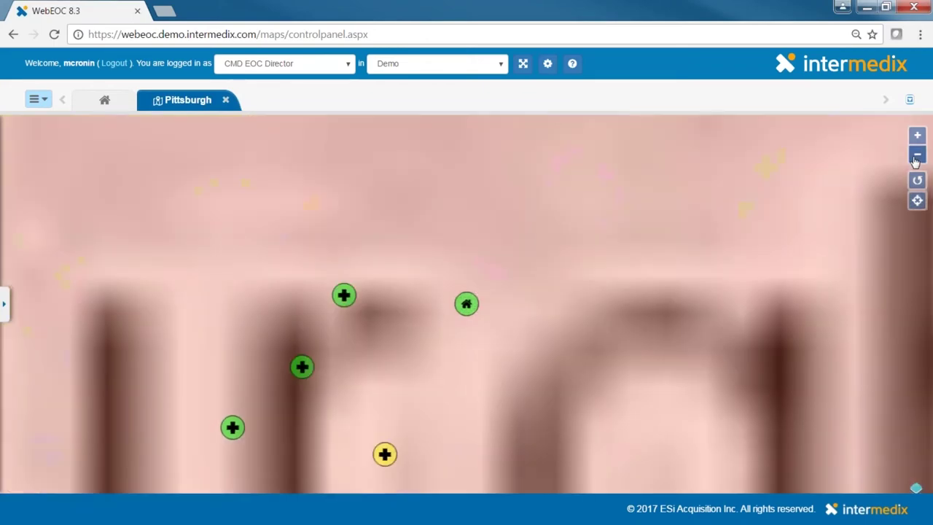
click(917, 155)
click(917, 156)
click(917, 155)
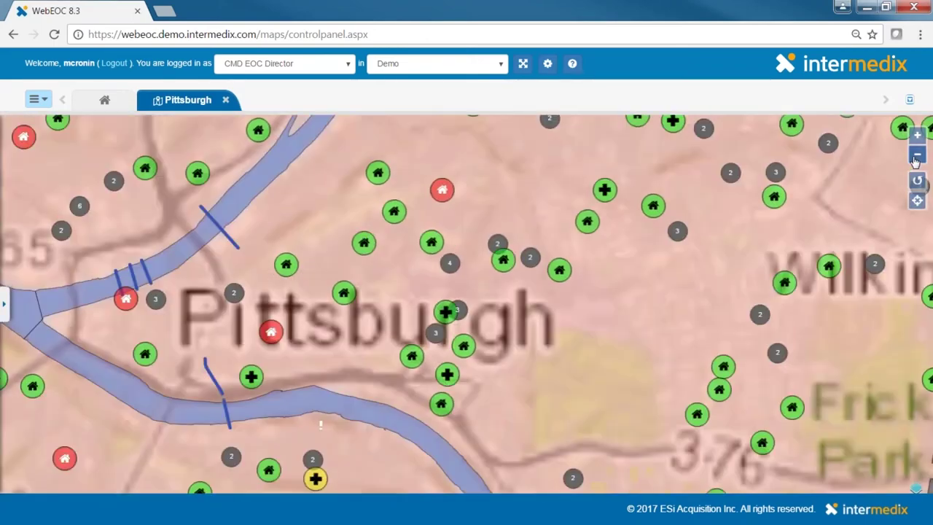
scroll(414, 279, down, 1)
click(414, 279)
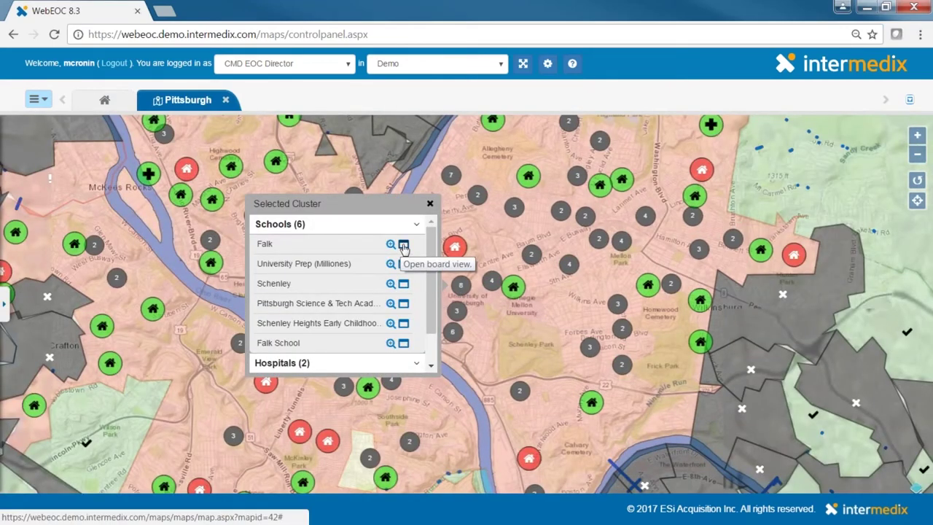
click(404, 245)
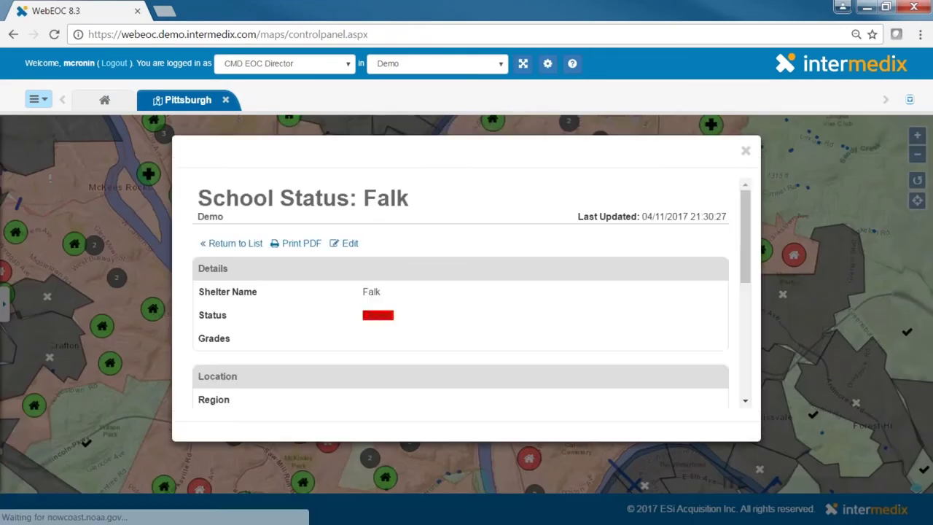
Set Falk school's status to Open, save it, and close the record and cluster list.
scroll(419, 279, down, 3)
scroll(389, 277, up, 3)
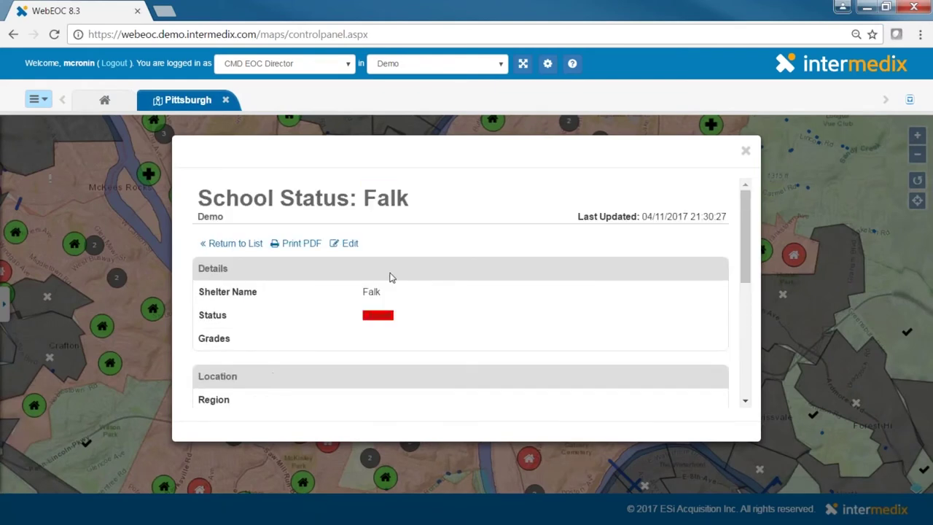
click(346, 250)
click(319, 288)
click(306, 324)
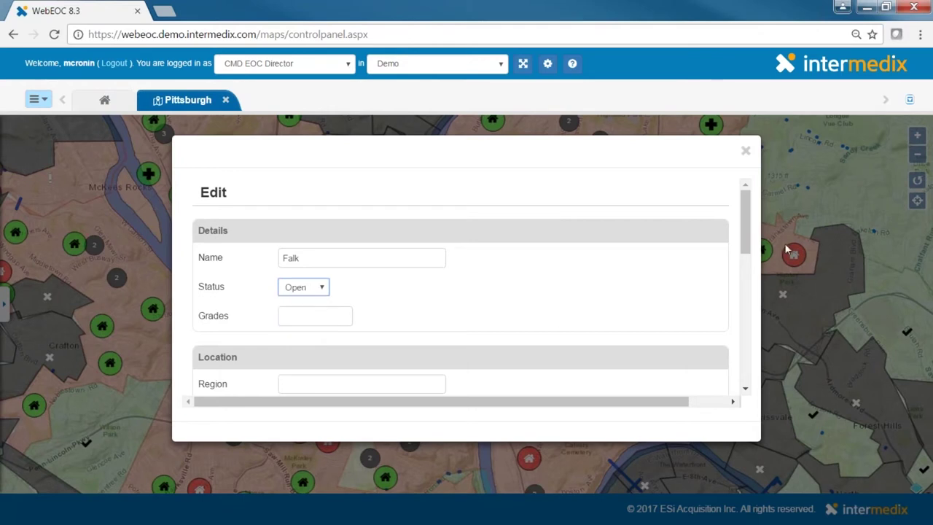
scroll(739, 297, down, 6)
click(701, 368)
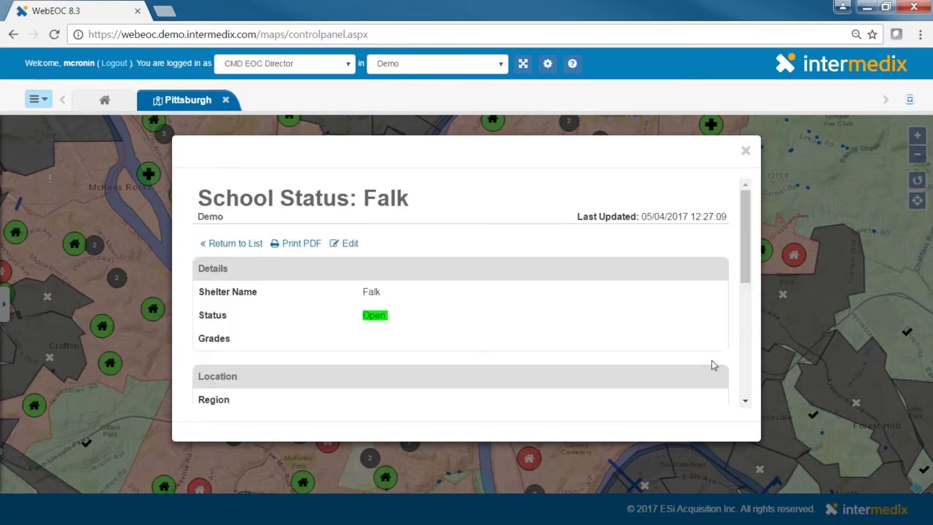
click(240, 244)
click(429, 204)
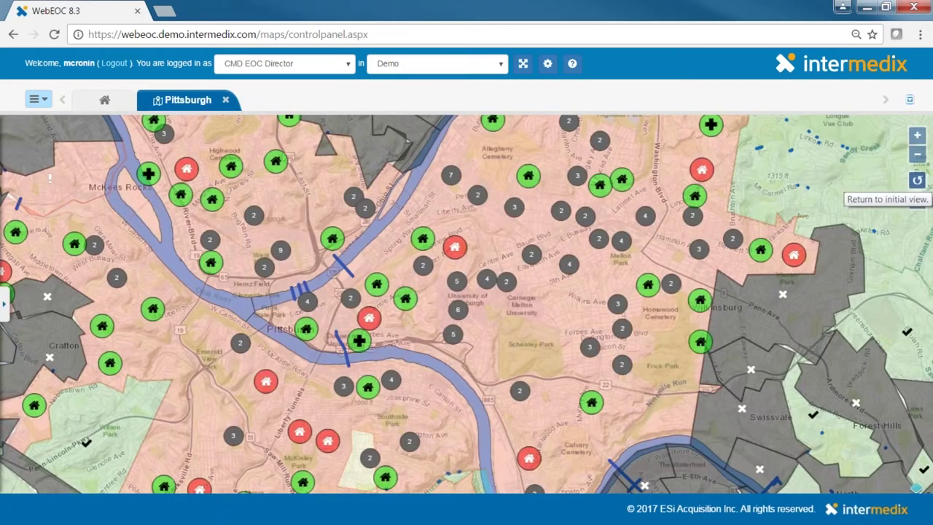
Reset to the initial view, jump to current location, restore the Pittsburgh extent, and reopen the side panel.
click(916, 201)
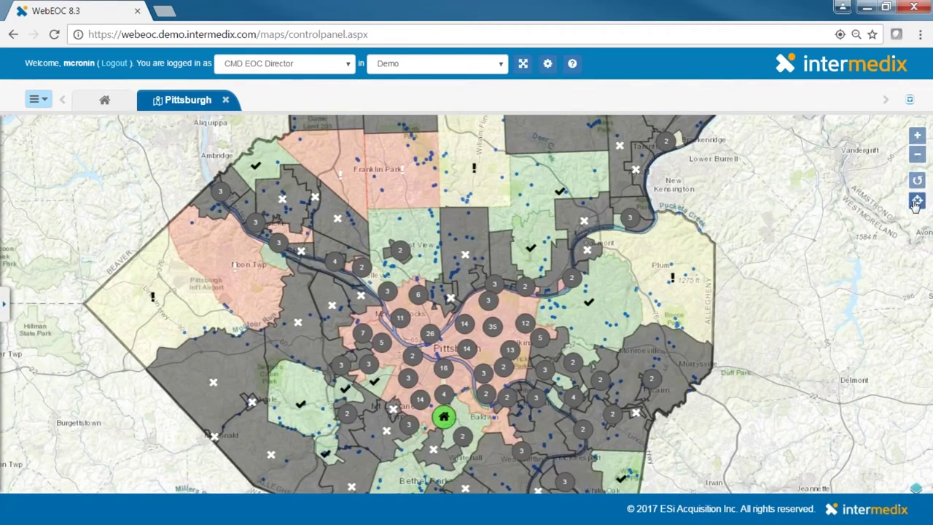
click(916, 202)
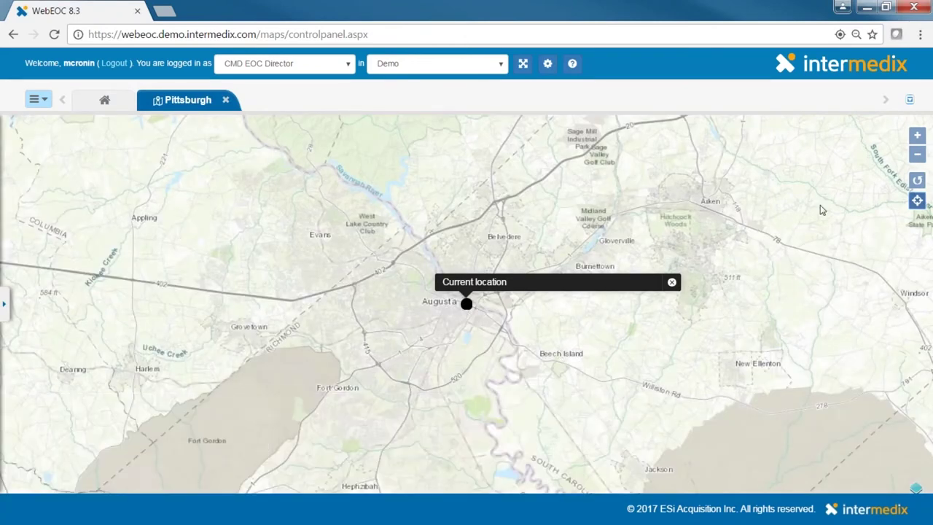
click(916, 183)
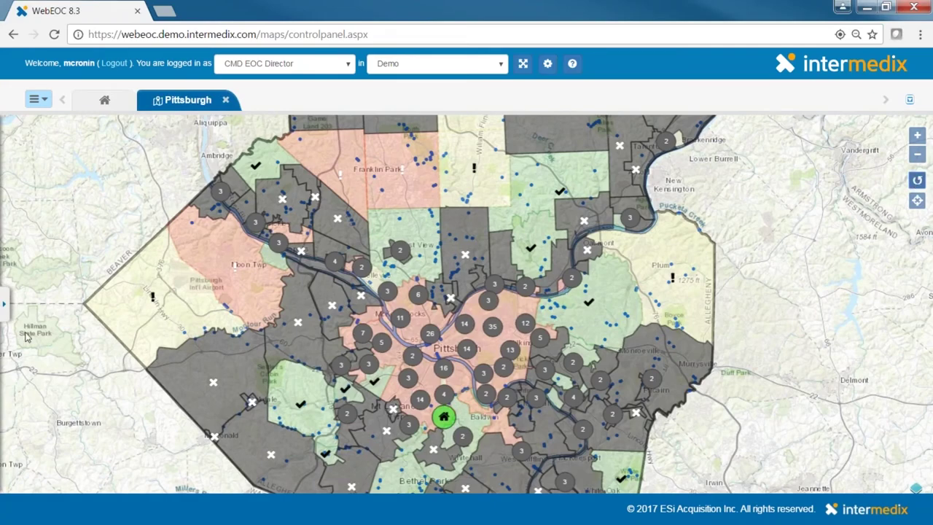
click(4, 315)
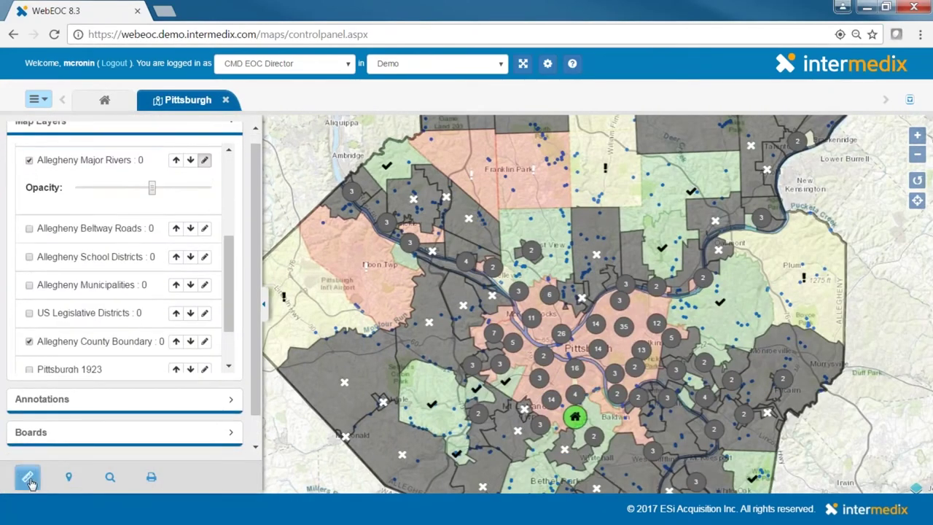
Add and expand the measurement, address finder and feature search sections in the side panel.
click(29, 479)
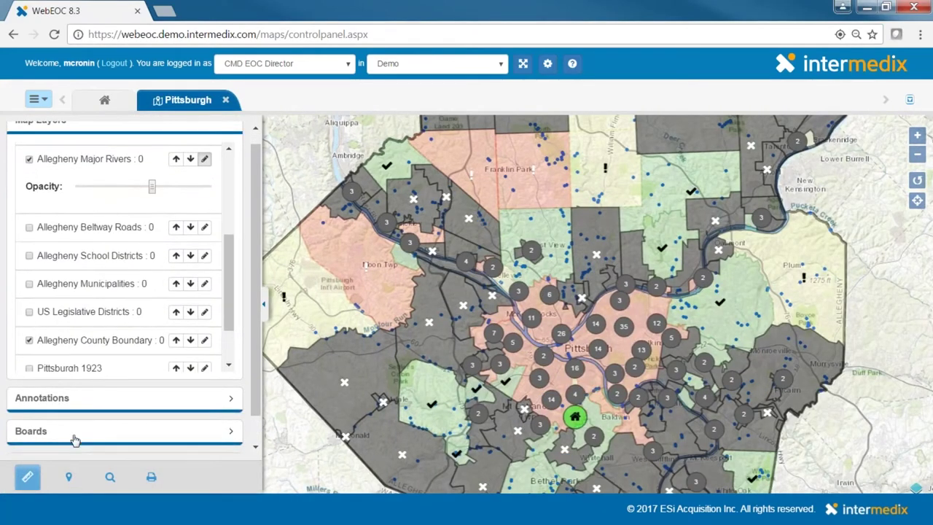
click(50, 432)
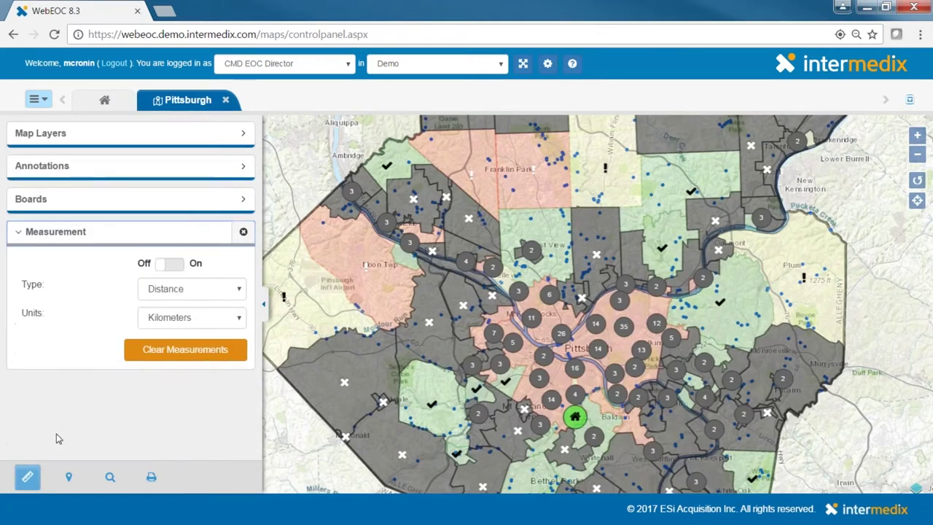
click(69, 476)
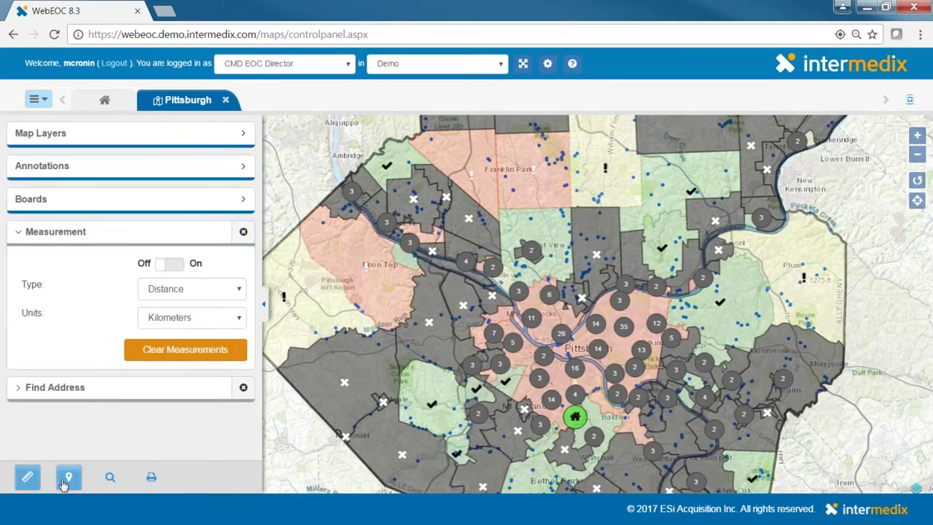
click(100, 393)
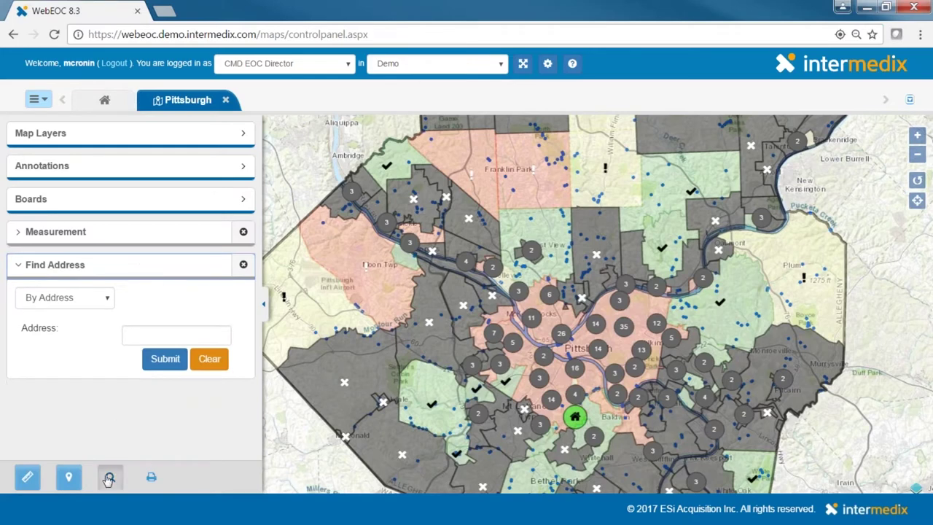
click(110, 477)
click(115, 399)
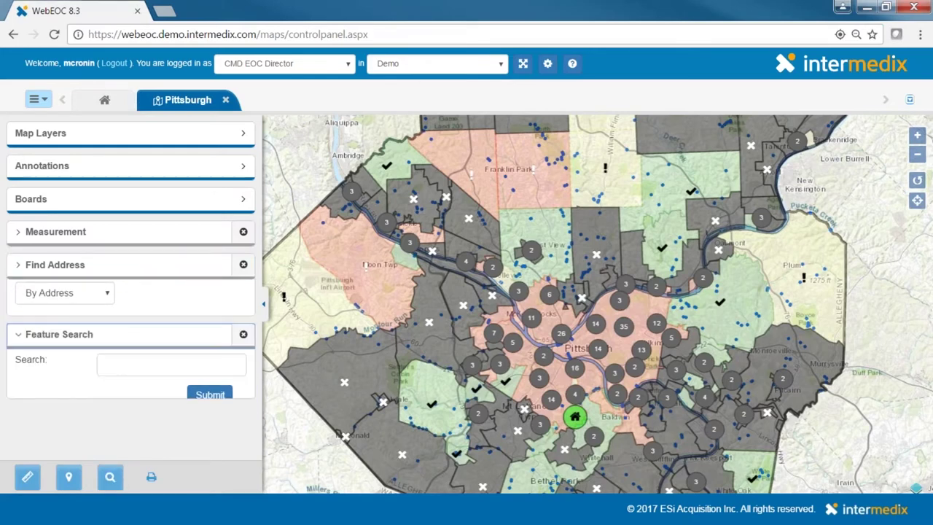
Search features for 'Hig', zoom to City Charter High School, then close the Pittsburgh map.
click(132, 339)
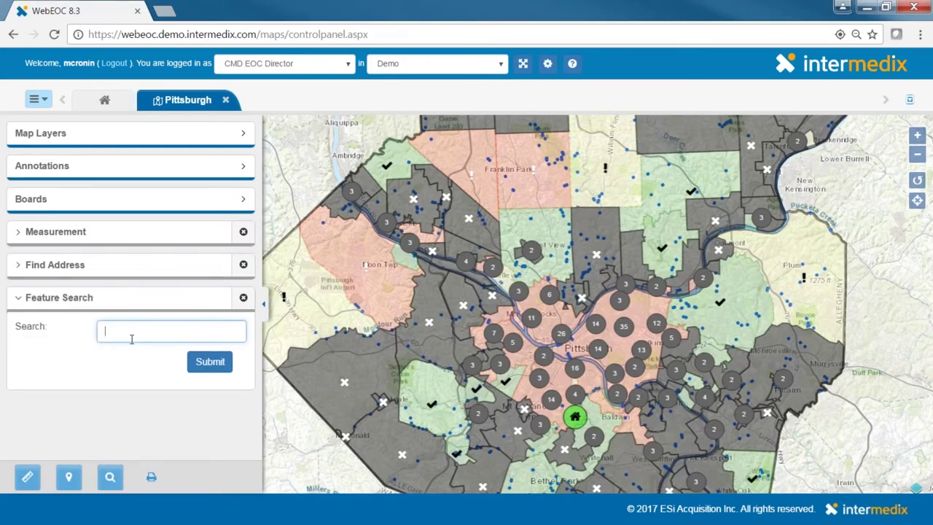
text(Hig)
click(210, 360)
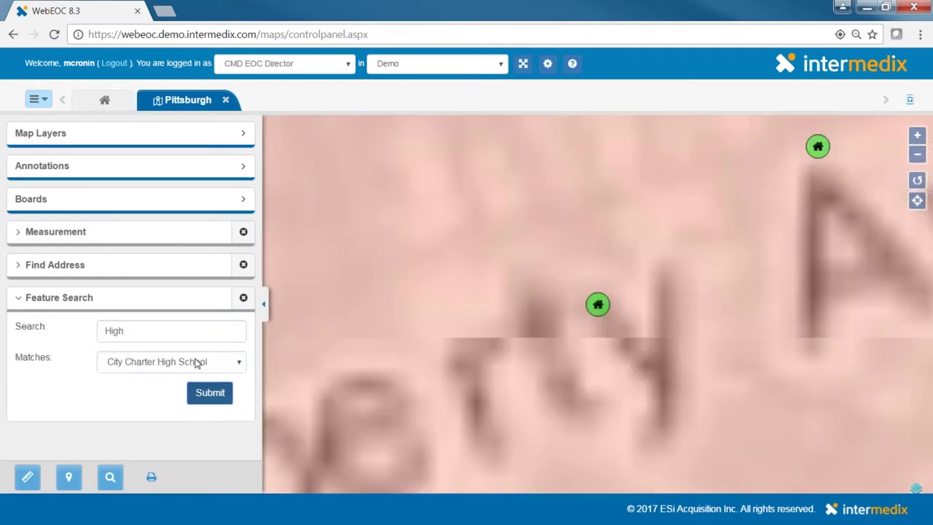
click(194, 361)
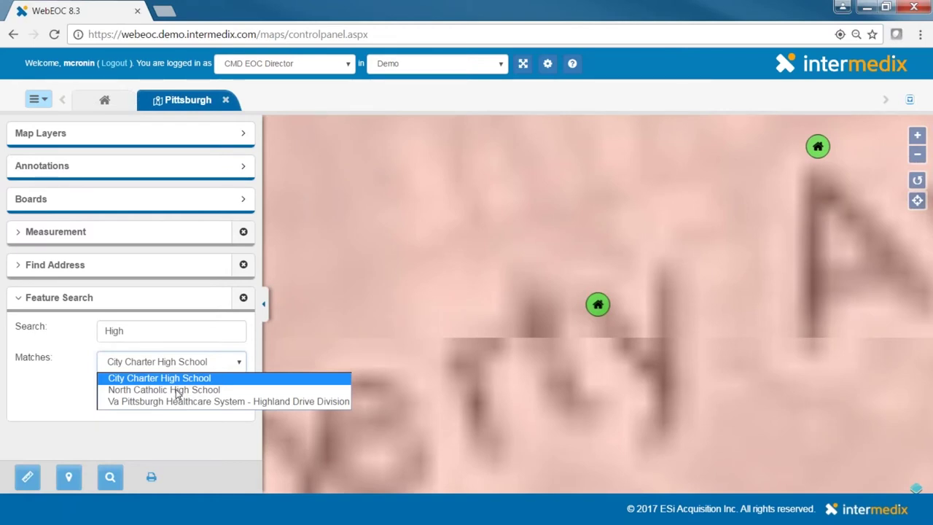
key(Return)
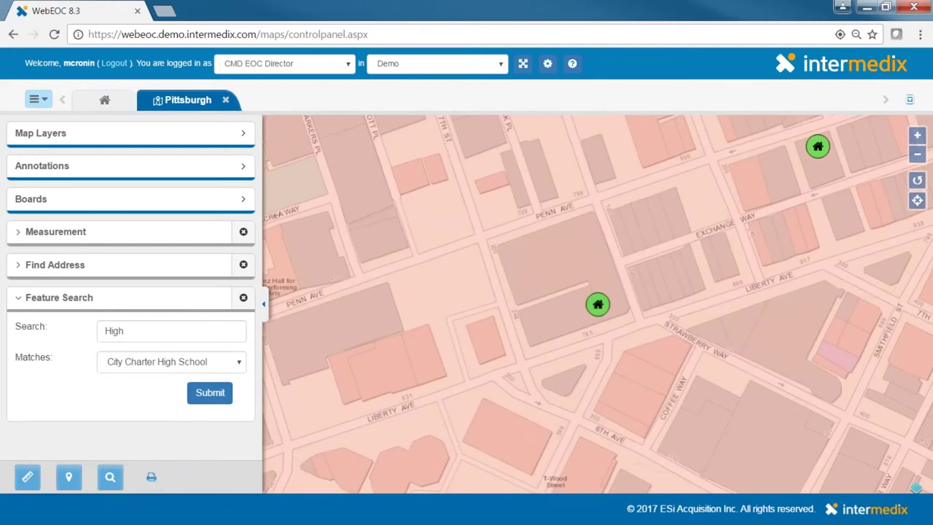
click(228, 102)
click(37, 100)
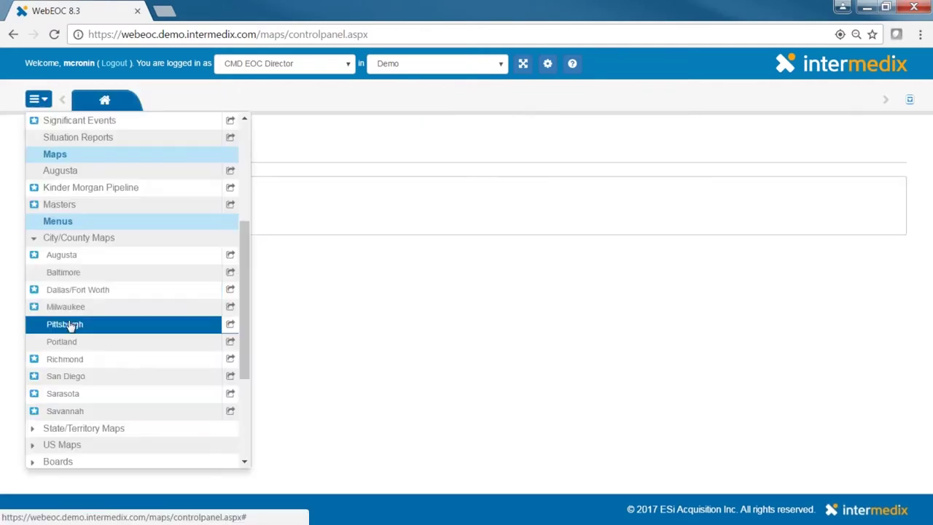
Open the Michigan county status map from US Maps > State/Territory Maps.
scroll(71, 324, down, 2)
scroll(90, 309, up, 2)
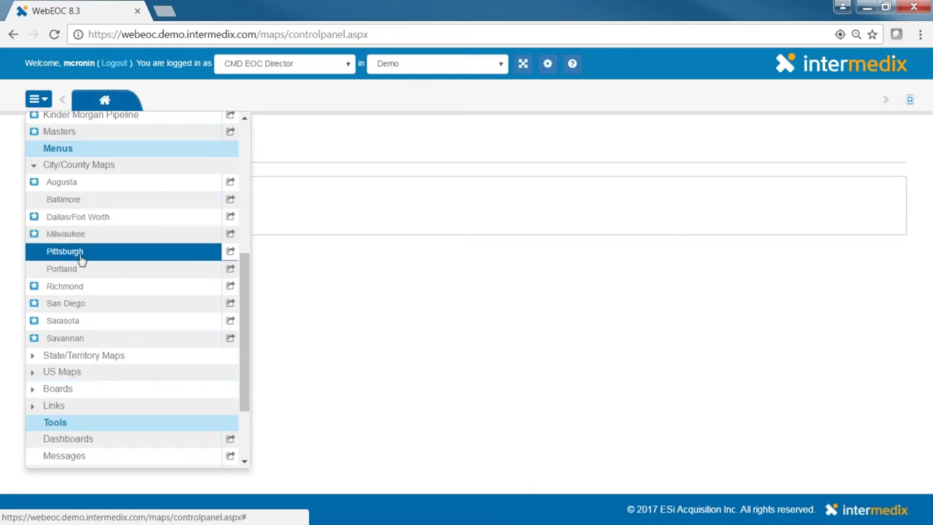
click(64, 374)
scroll(88, 357, down, 3)
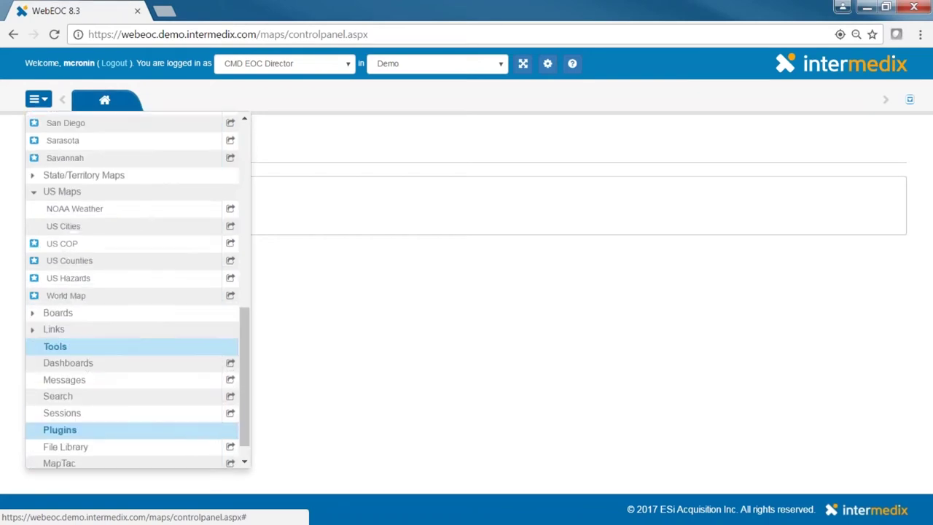
click(103, 176)
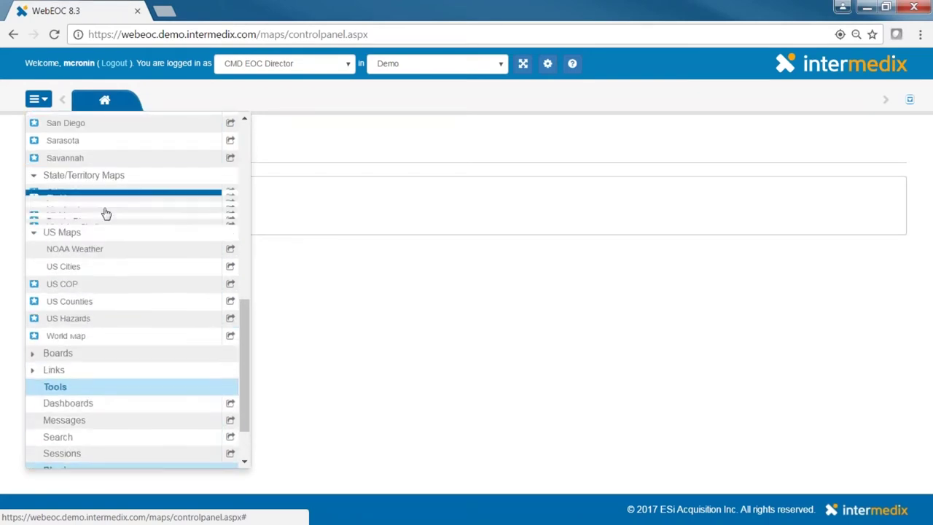
click(94, 262)
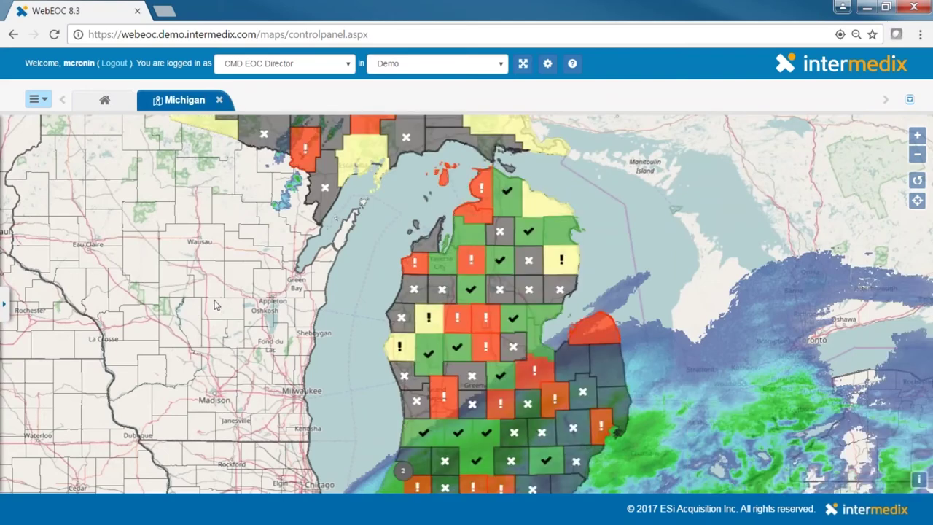
Set Otsego County's EOC Activated to Yes and save its status record.
click(501, 231)
click(371, 254)
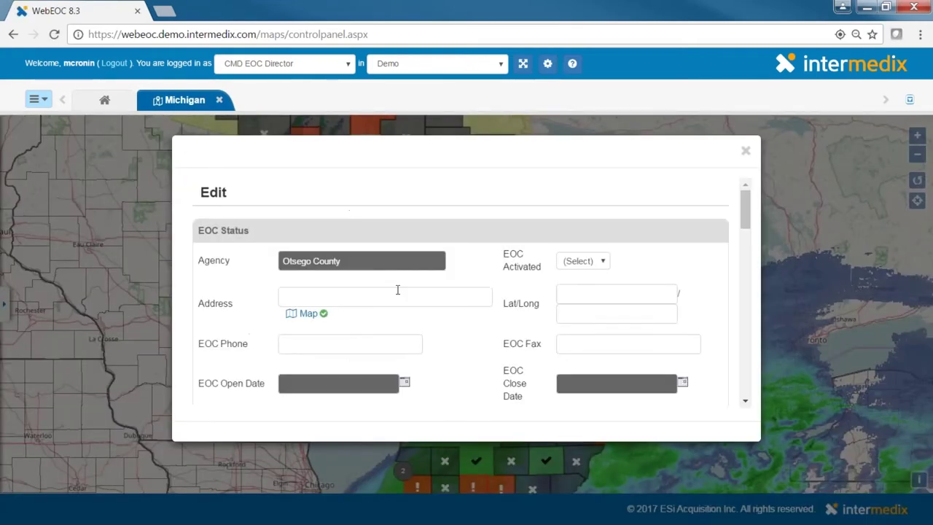
click(577, 266)
click(571, 287)
scroll(635, 372, down, 10)
scroll(635, 372, down, 1)
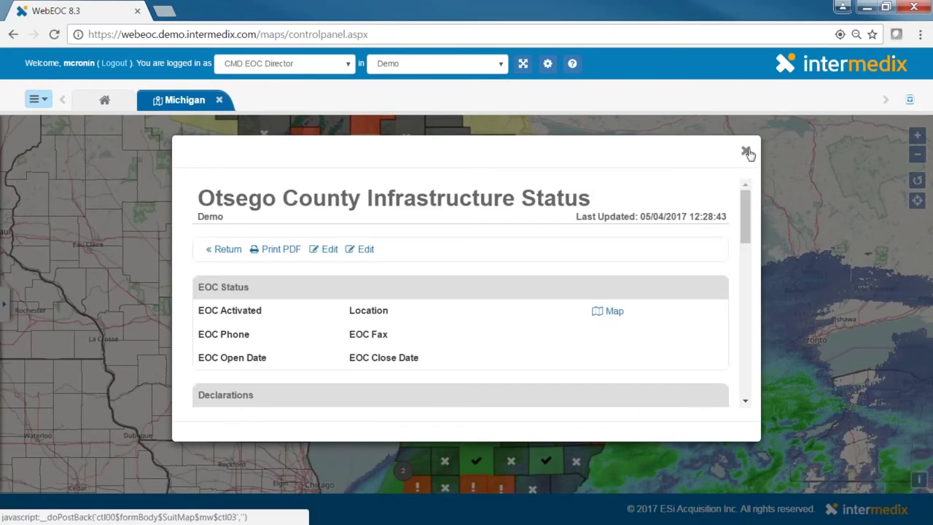
click(746, 152)
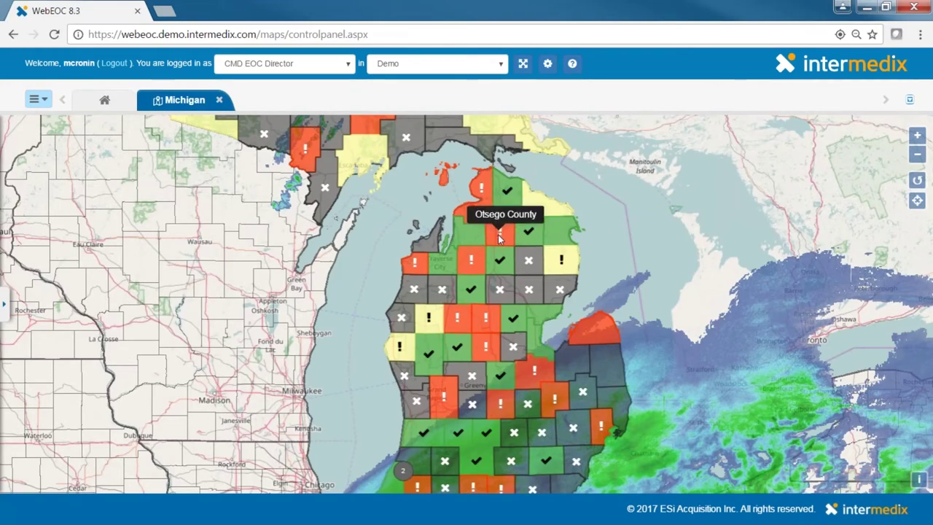
Set Manistee County's EOC Activated to No, save, and close the record.
click(413, 291)
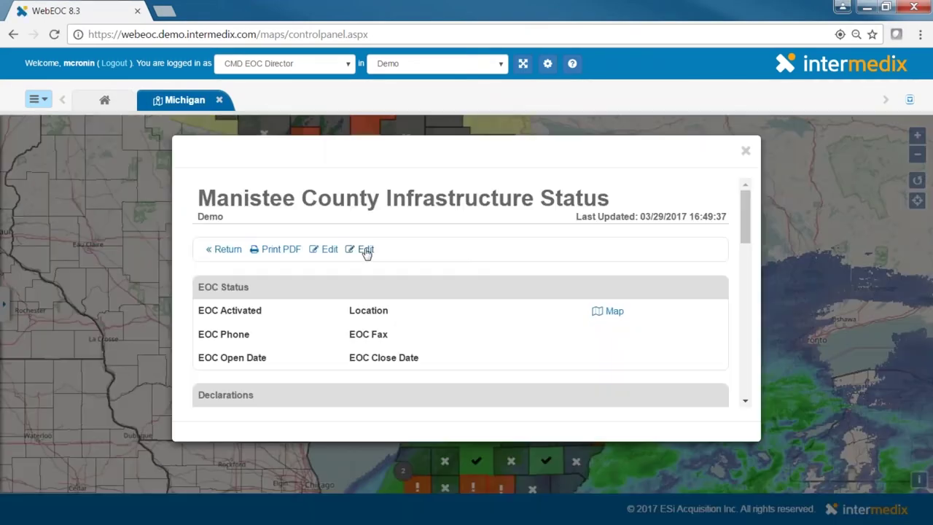
click(364, 248)
click(575, 260)
click(572, 297)
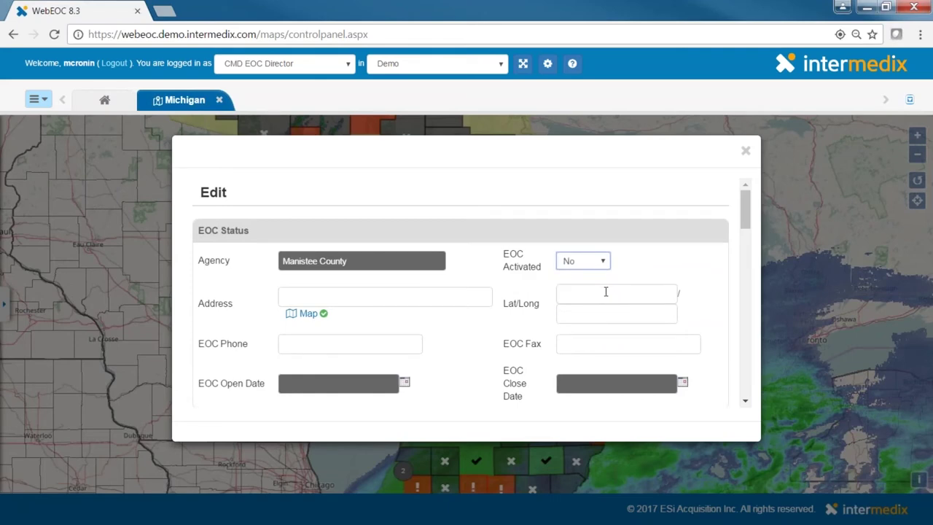
scroll(606, 291, down, 15)
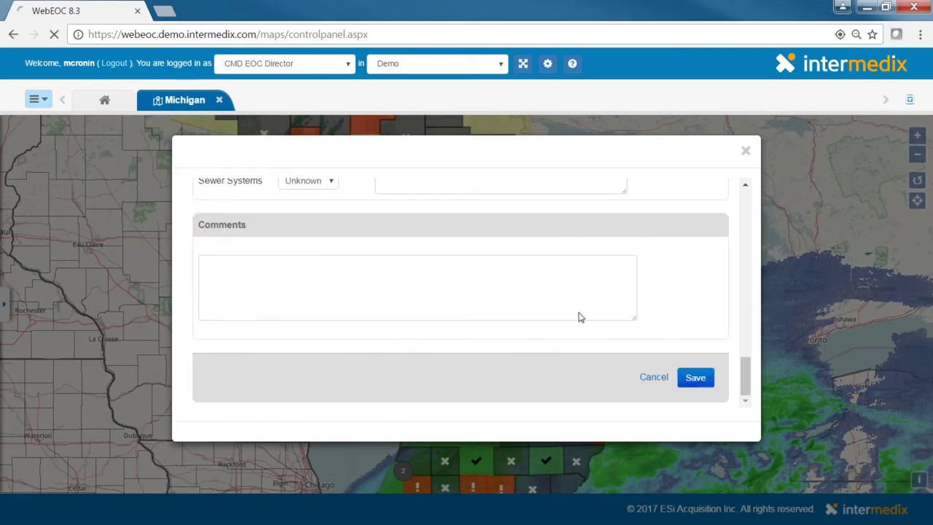
click(746, 154)
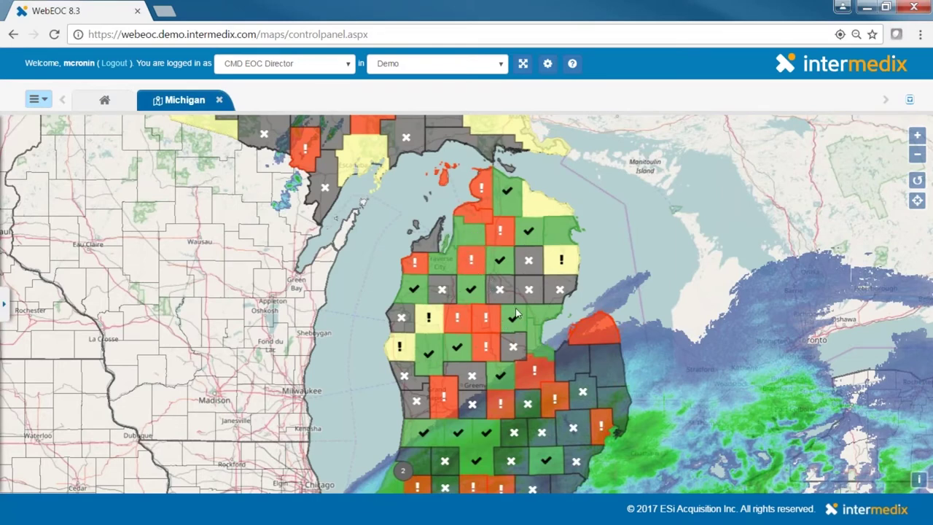
Open the US Hazards map from the US Maps list in the side menu.
click(5, 304)
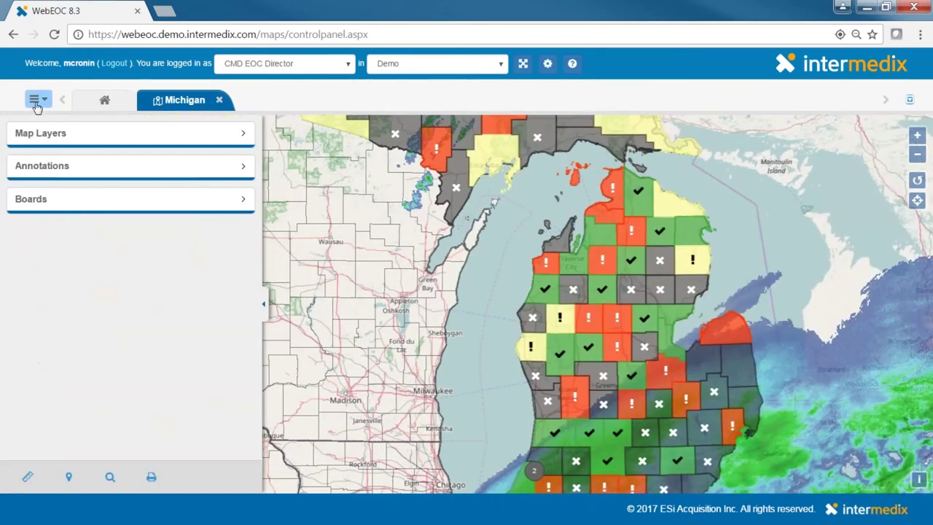
click(63, 131)
scroll(66, 306, down, 5)
scroll(56, 321, down, 1)
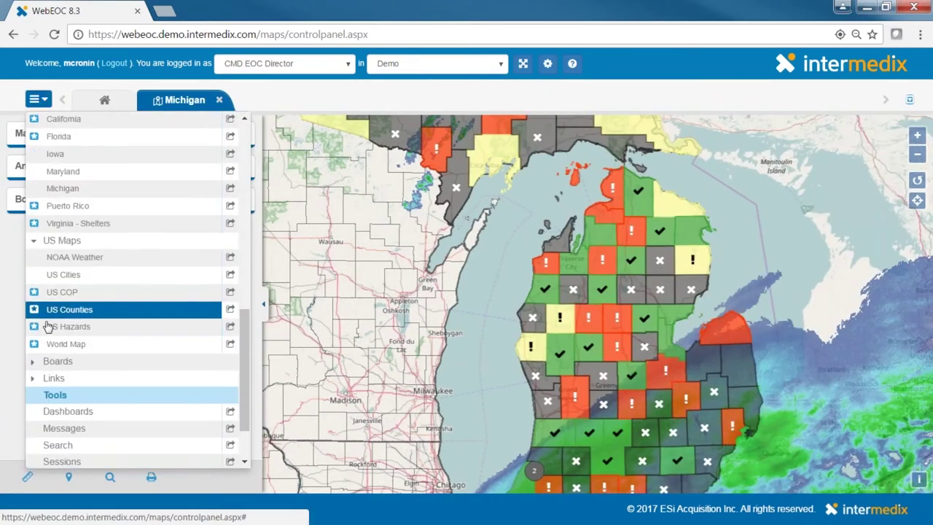
click(51, 327)
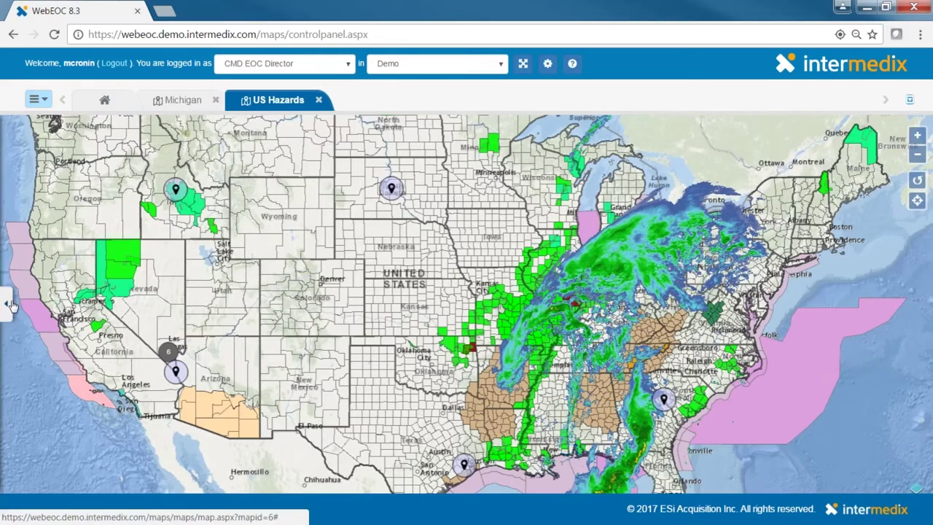
Hide the NOAA Weather Radar layer and show USGS Daily Temp Avg across the continental US.
click(11, 305)
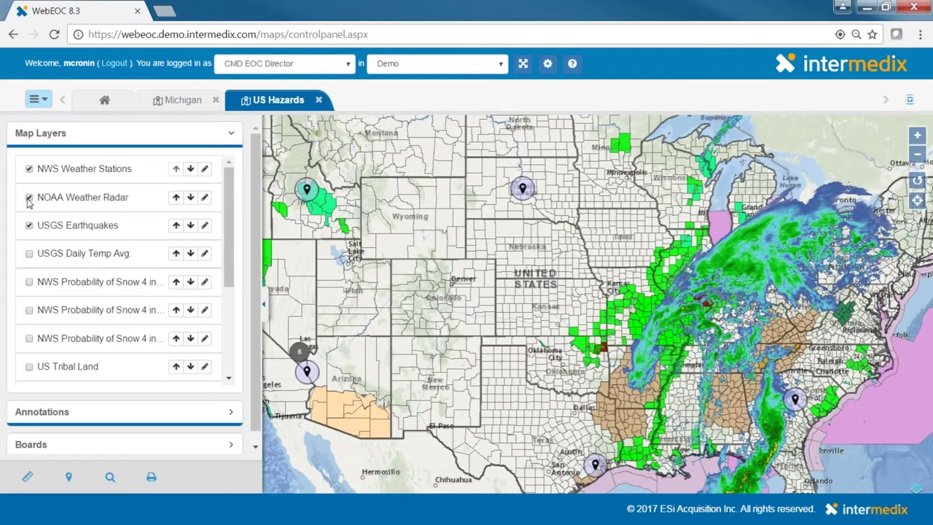
click(29, 198)
click(29, 225)
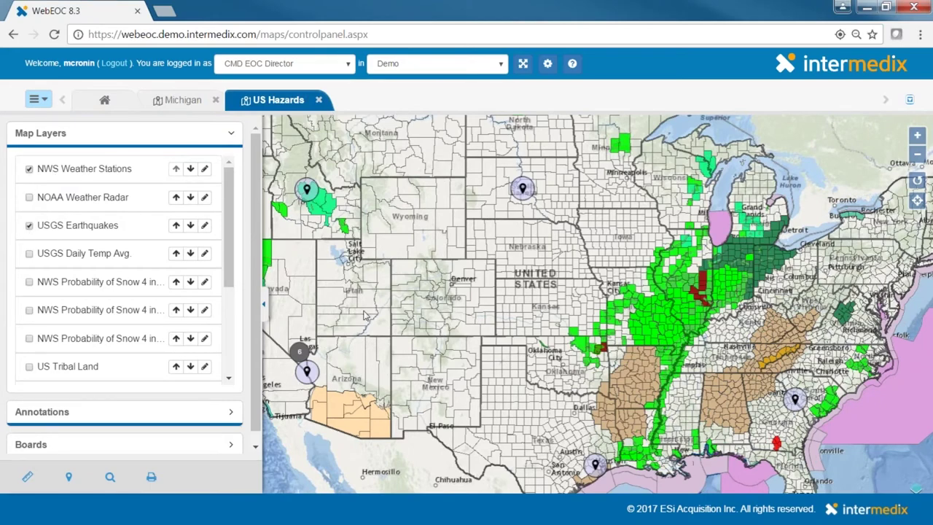
drag(442, 298, 493, 248)
scroll(493, 248, down, 3)
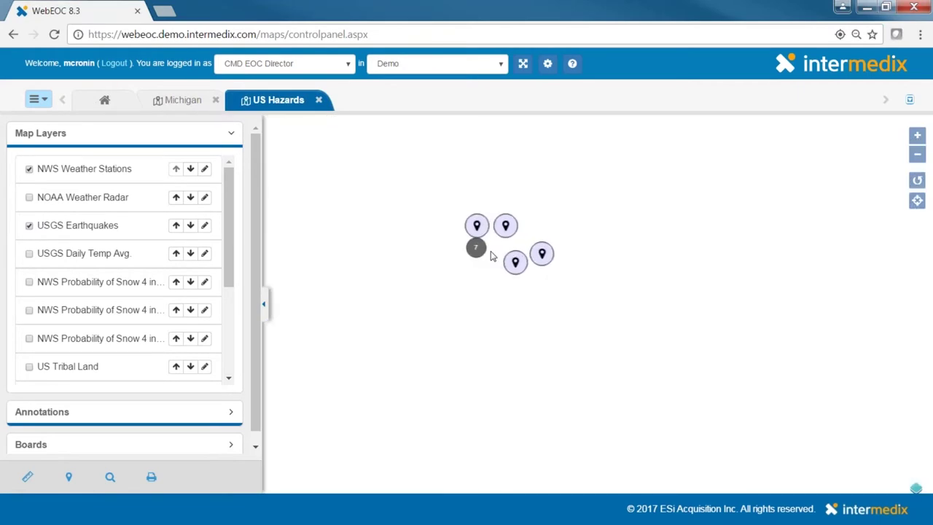
scroll(492, 256, up, 2)
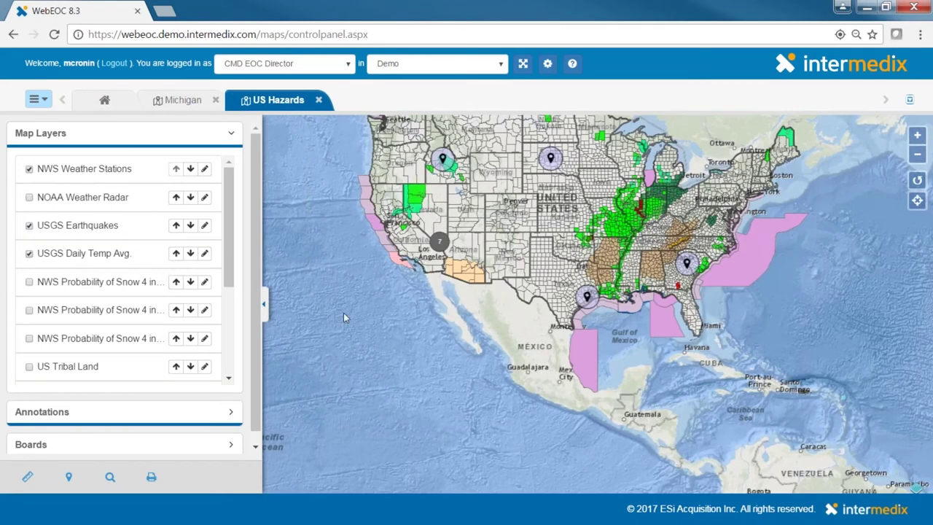
drag(343, 313, 264, 404)
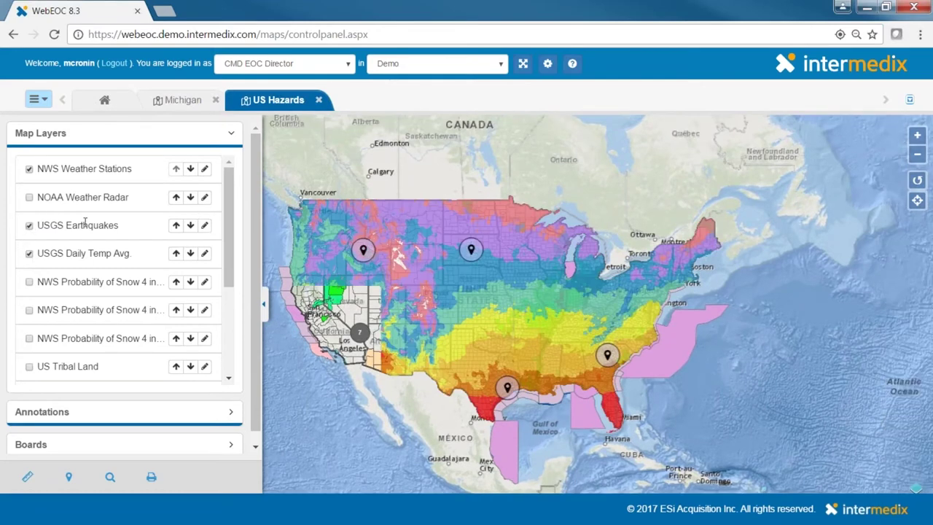
Hide NWS Latest Forecast, close US Hazards, and return to the presentation's Demo! slide.
scroll(120, 240, down, 3)
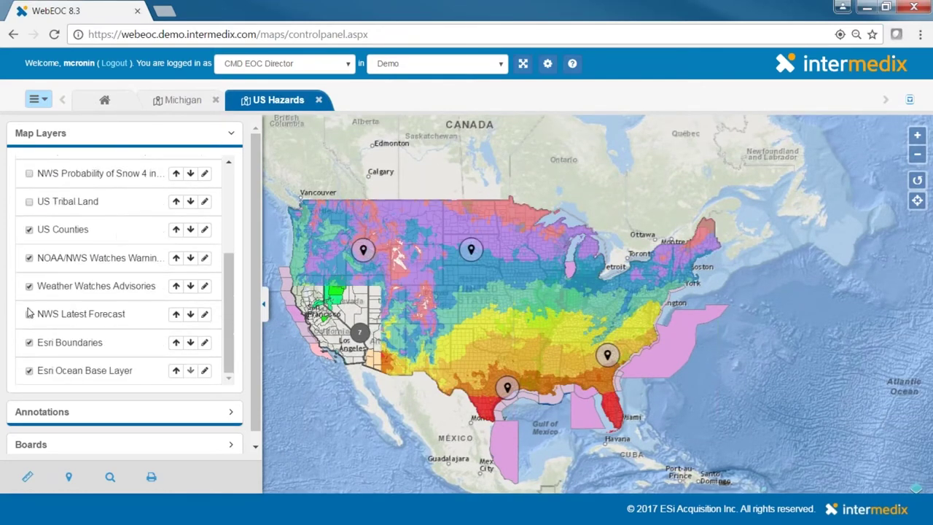
click(29, 314)
scroll(51, 245, up, 2)
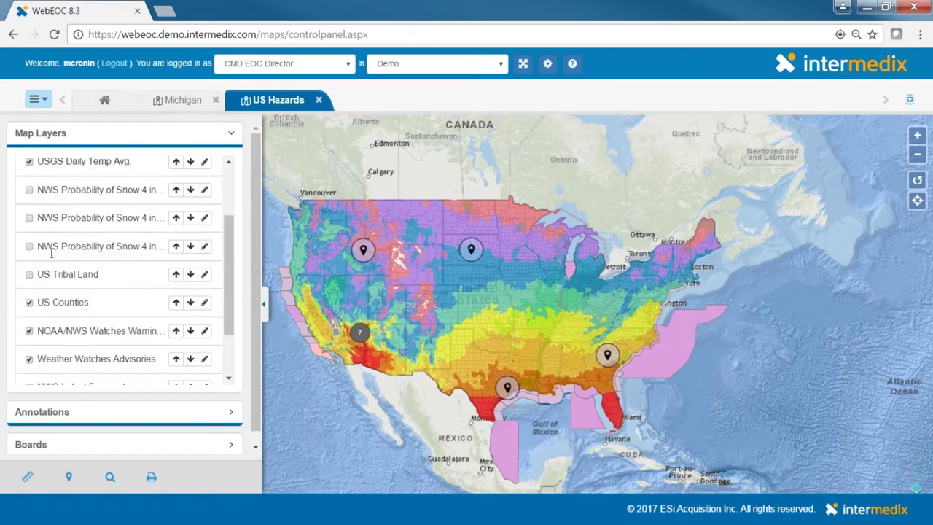
click(319, 101)
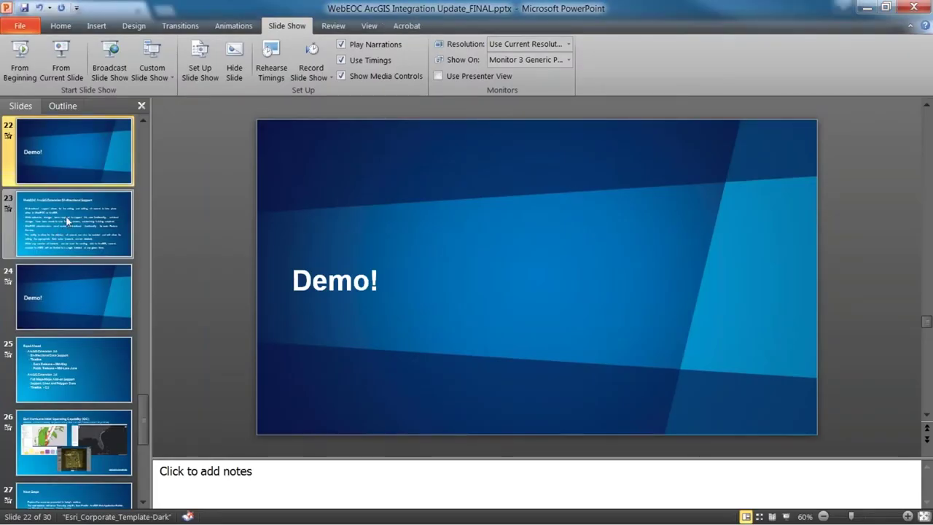
click(76, 206)
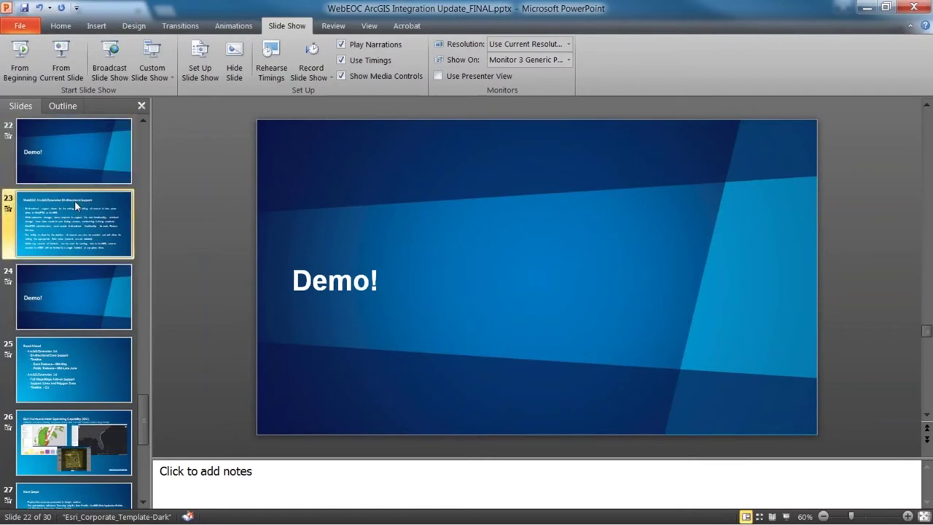
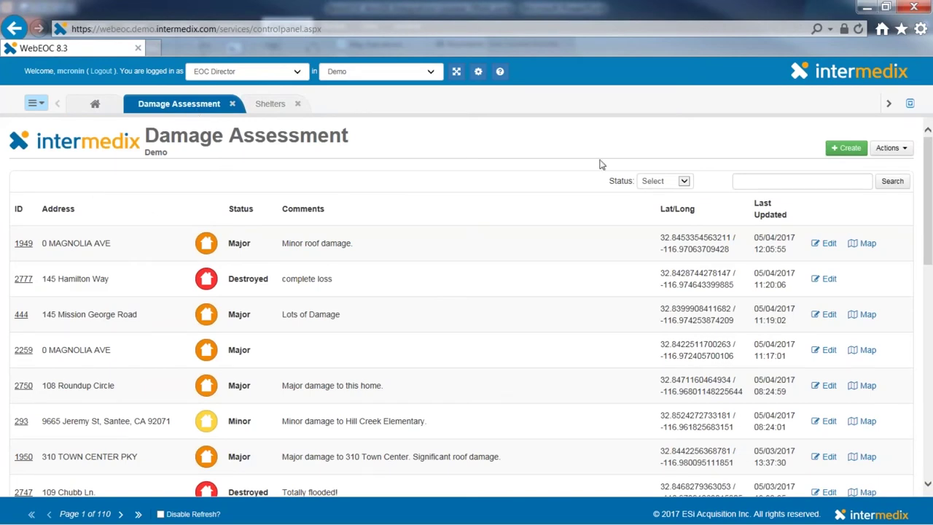
Start a new damage assessment record, review its damage levels, then discard it unsaved.
click(840, 150)
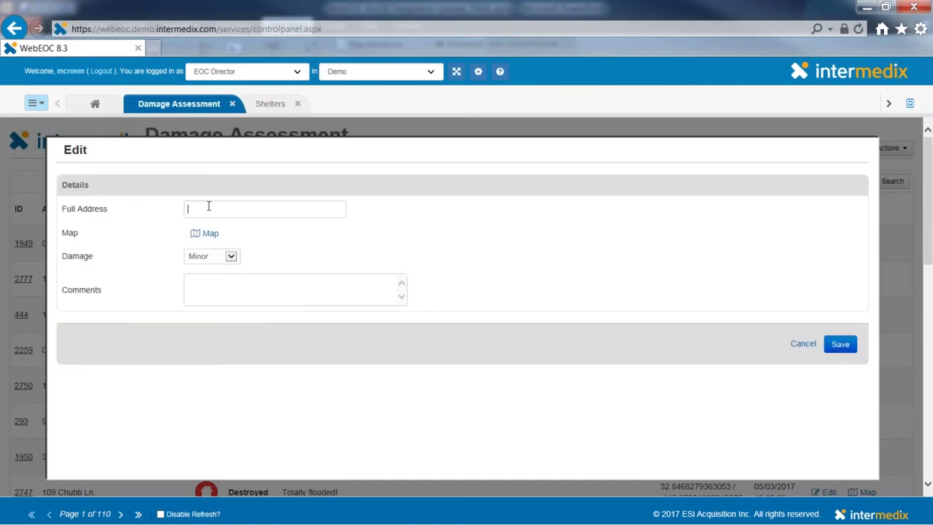
click(207, 258)
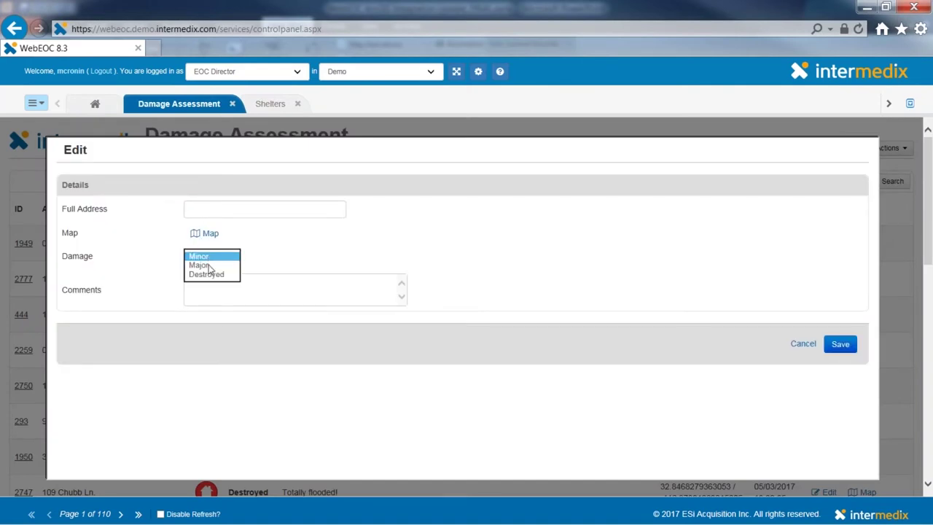
click(256, 292)
click(803, 344)
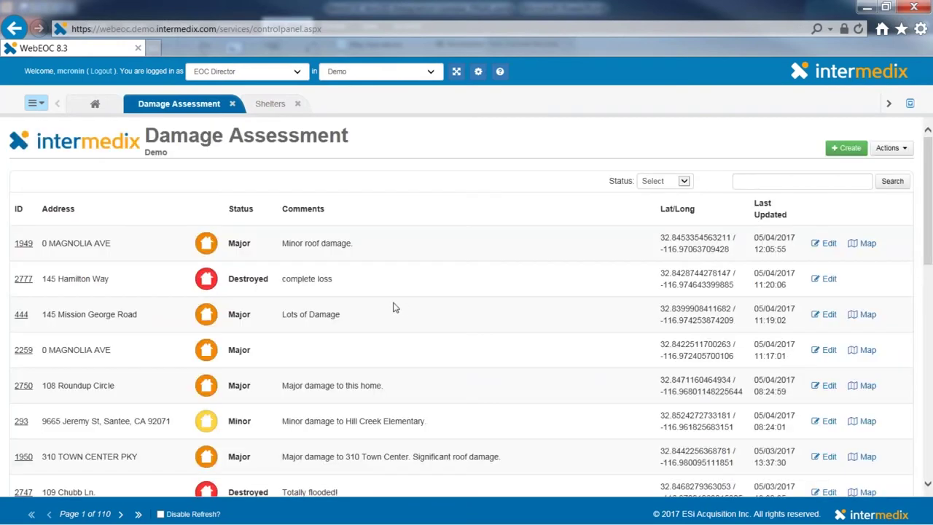
Edit record 1949 at 0 MAGNOLIA AVE, change its damage from Major to Minor, and save.
click(828, 243)
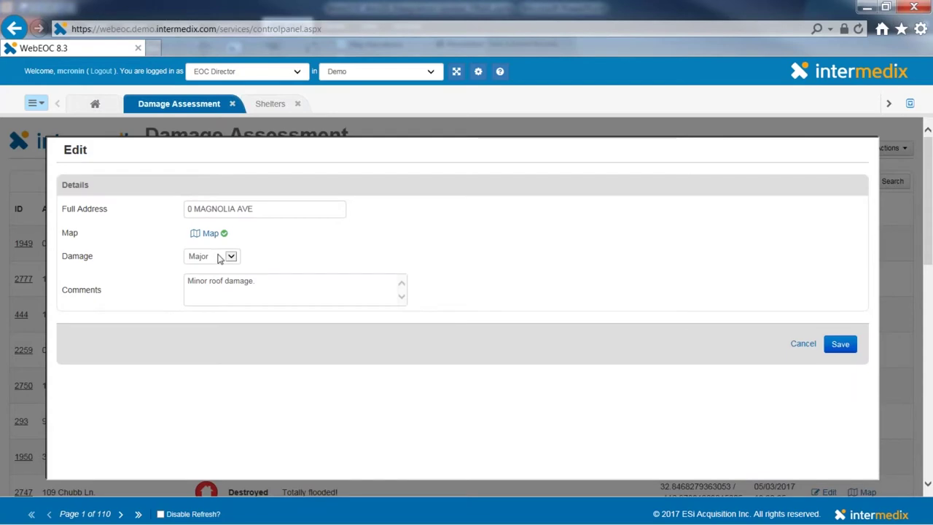
click(222, 260)
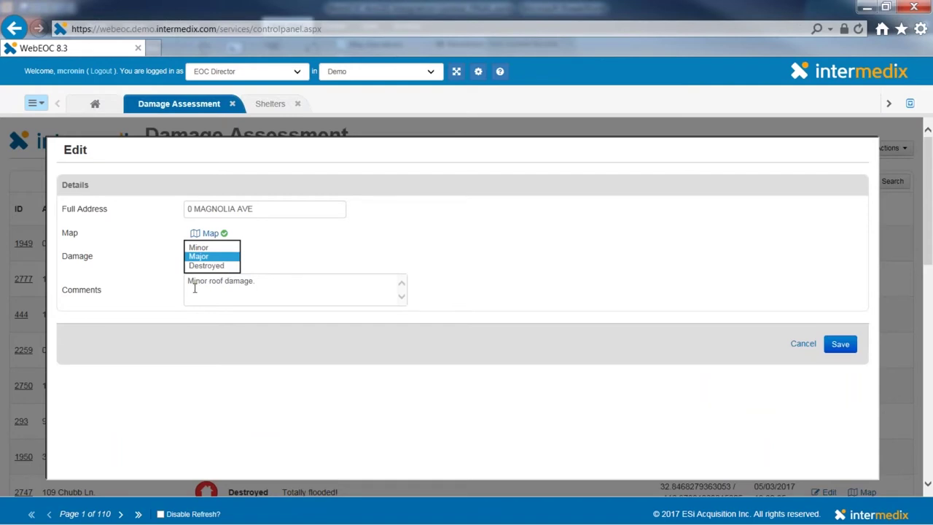
click(205, 255)
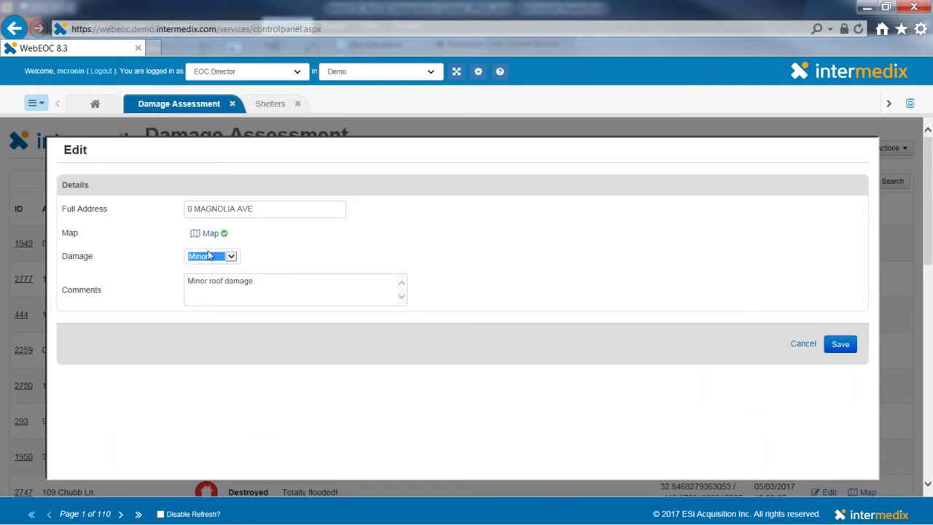
click(840, 344)
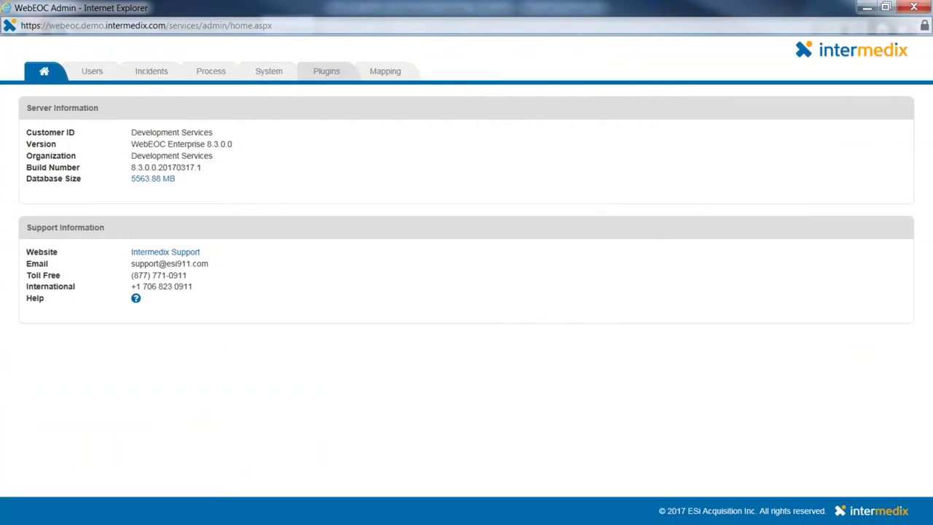
Go to Plugins > ArcGIS Extension, review the ArcGIS API settings, then list the Feature Services.
click(334, 73)
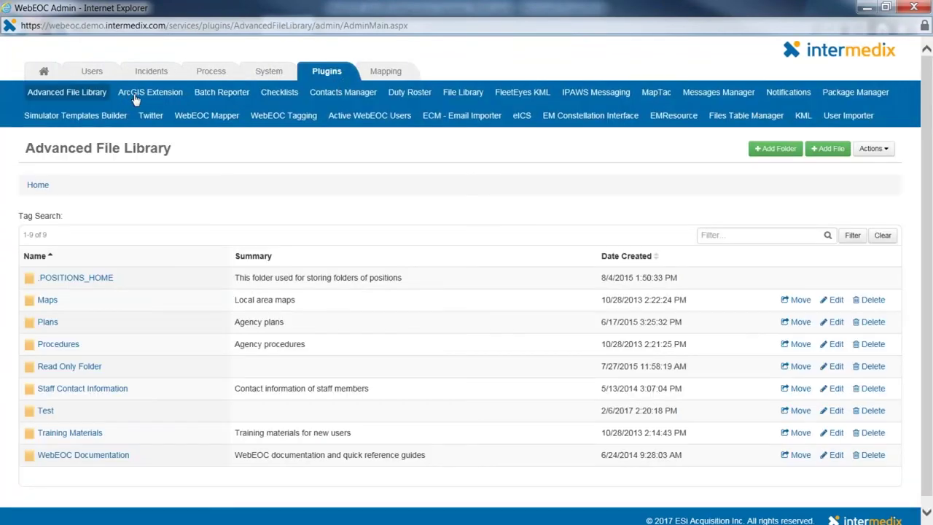
click(137, 97)
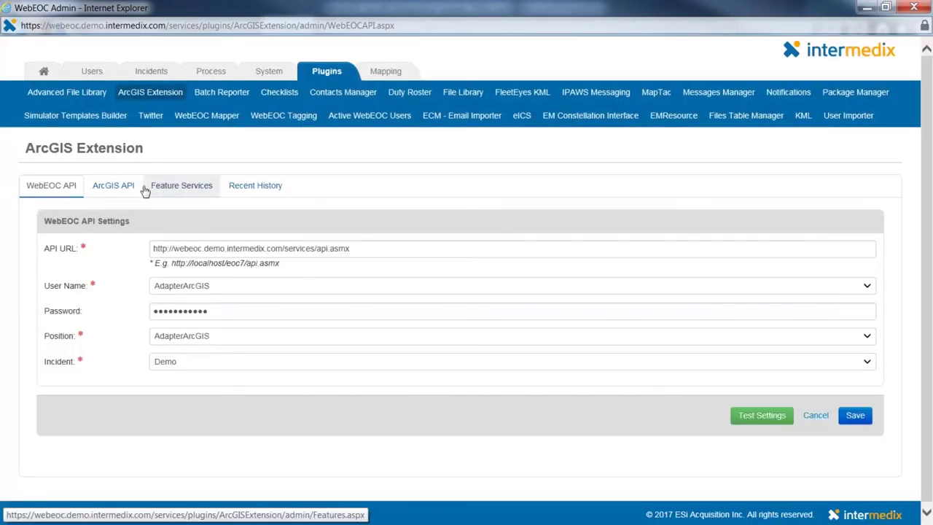
click(132, 186)
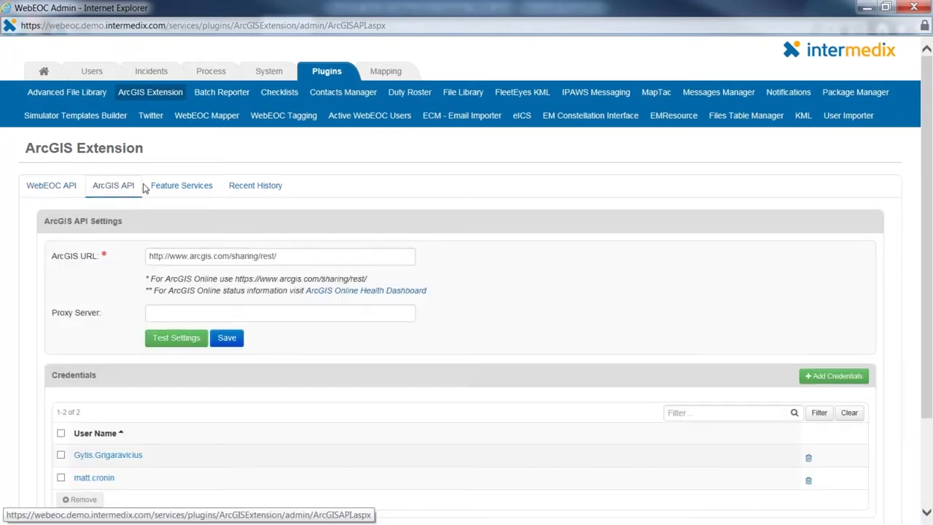
click(181, 188)
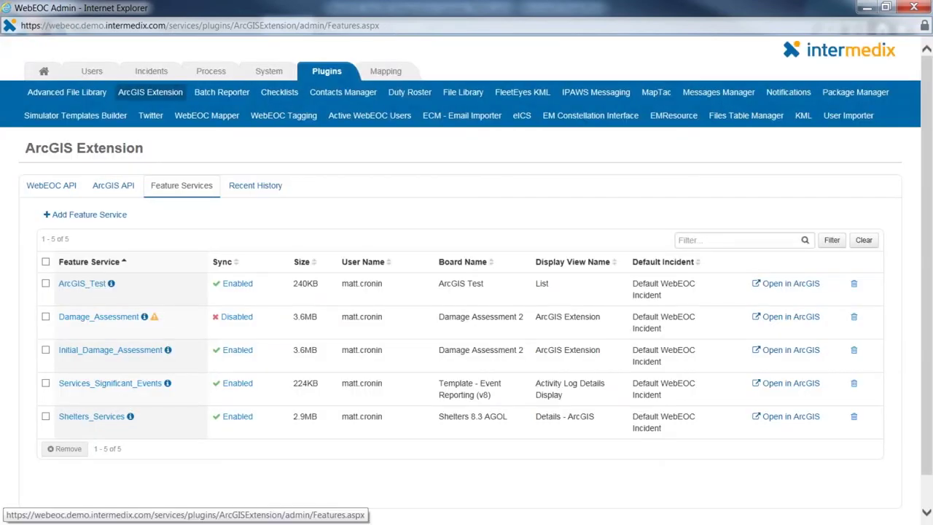
Open the ArcGIS_Test feature service and step through layer settings to its Layer Mappings.
click(90, 285)
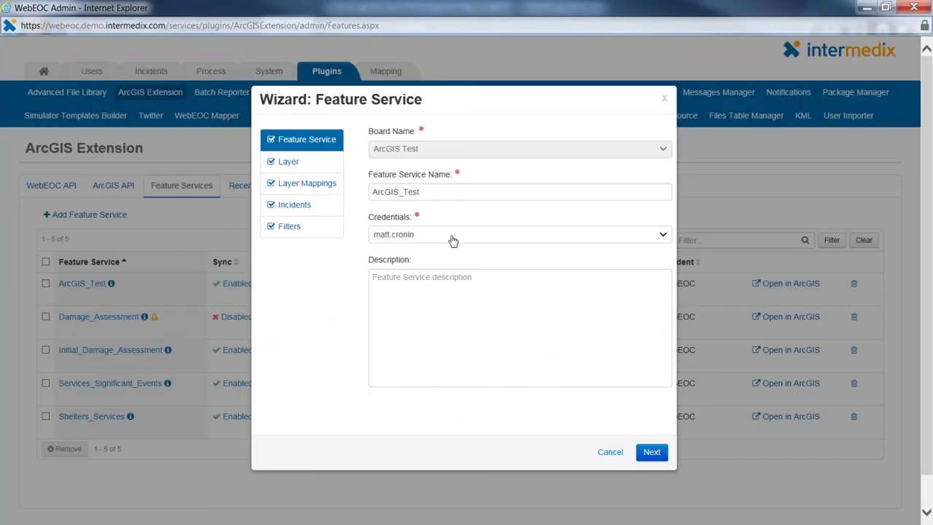
click(455, 193)
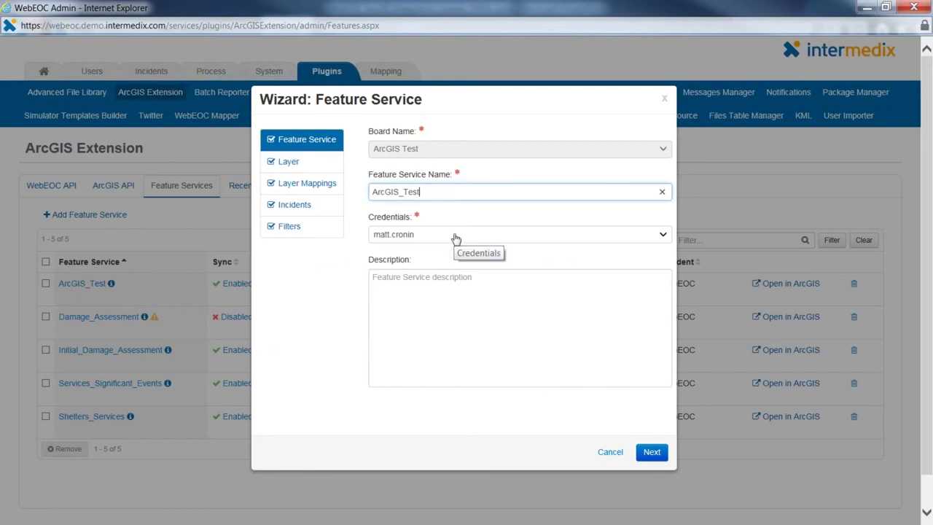
click(651, 452)
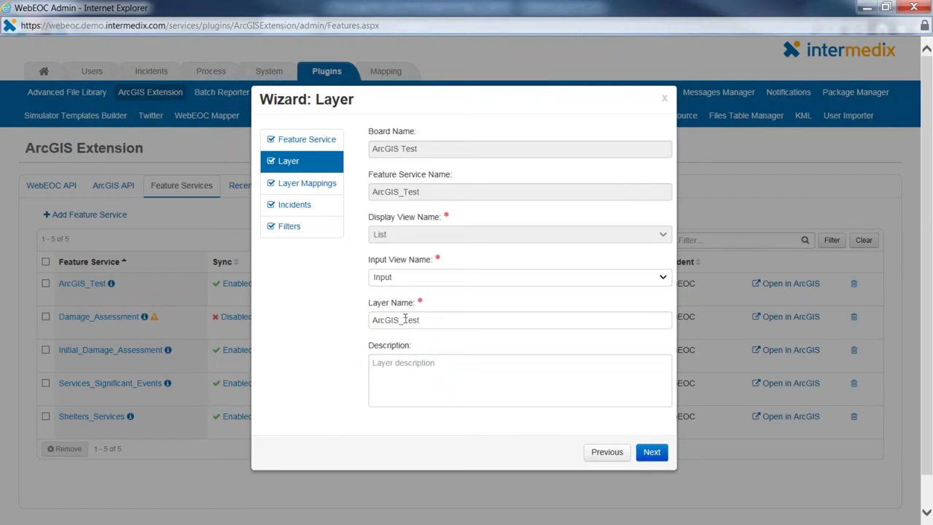
click(652, 453)
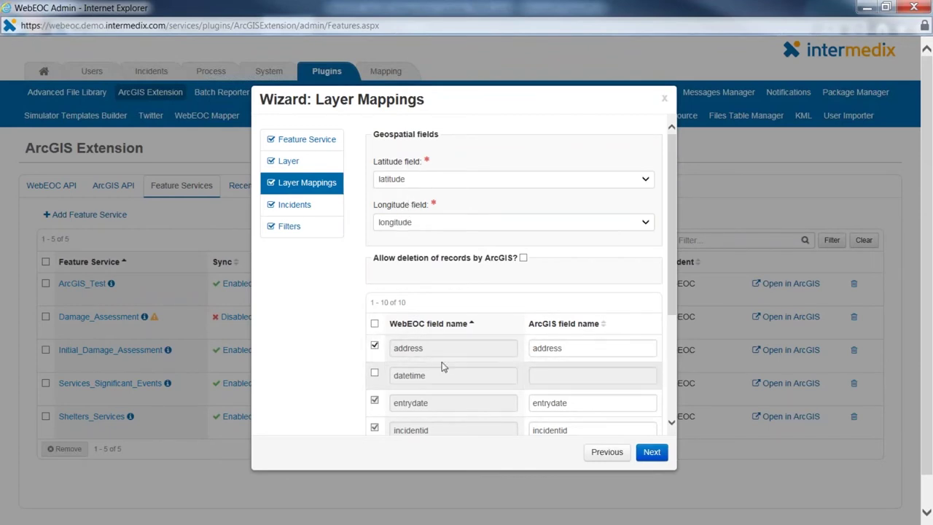
Tick 'Allow deletion of records by ArcGIS?', choose 'name' as Visibility field, then untick deletion again.
scroll(431, 348, down, 3)
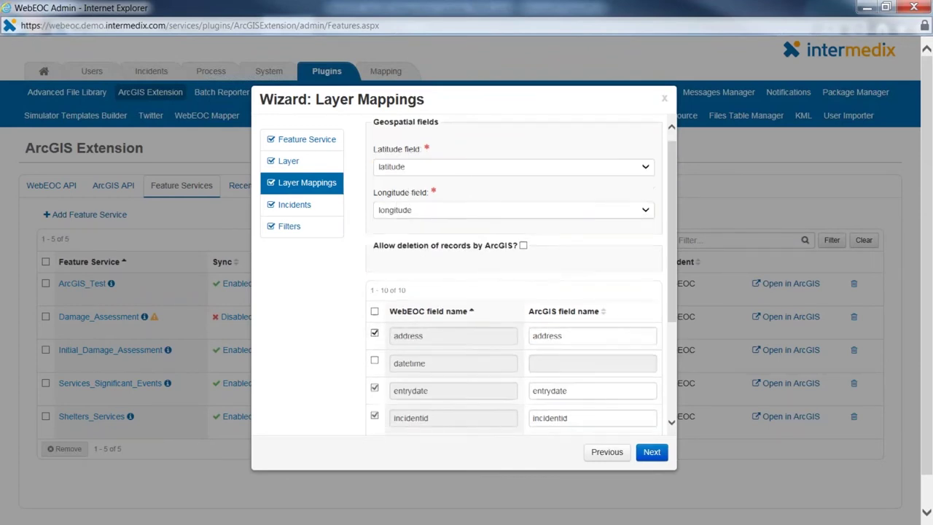
scroll(430, 349, up, 3)
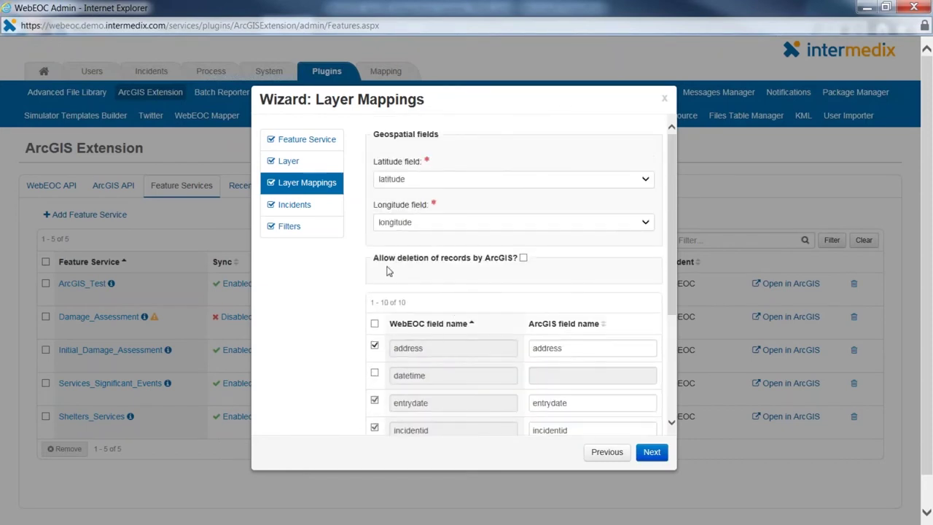
click(523, 259)
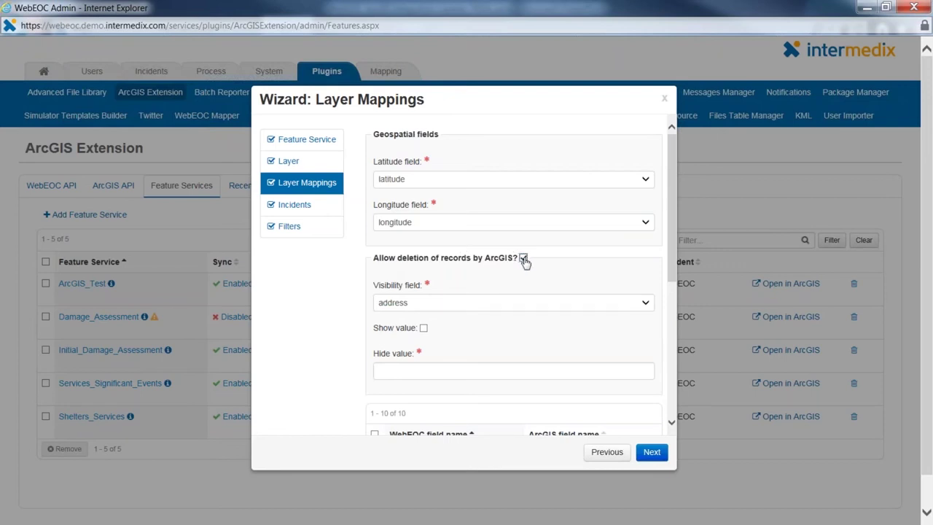
click(500, 301)
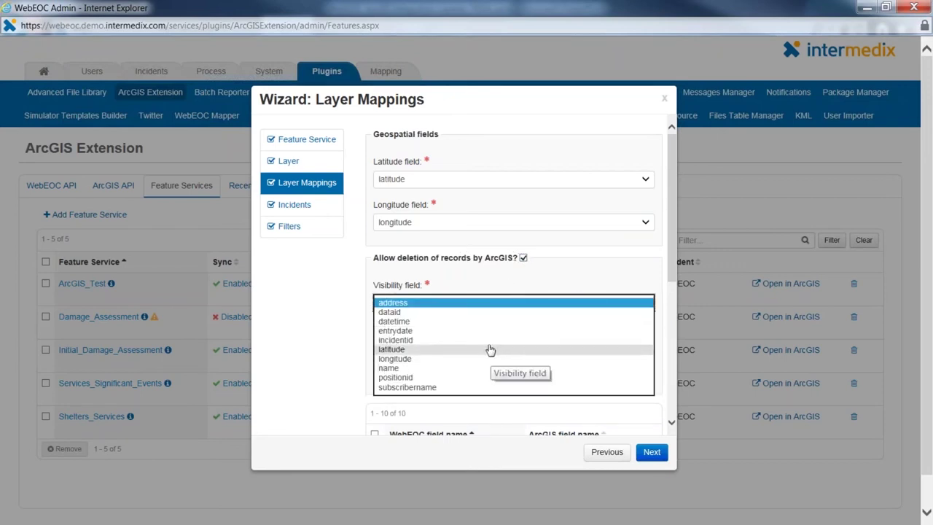
click(461, 367)
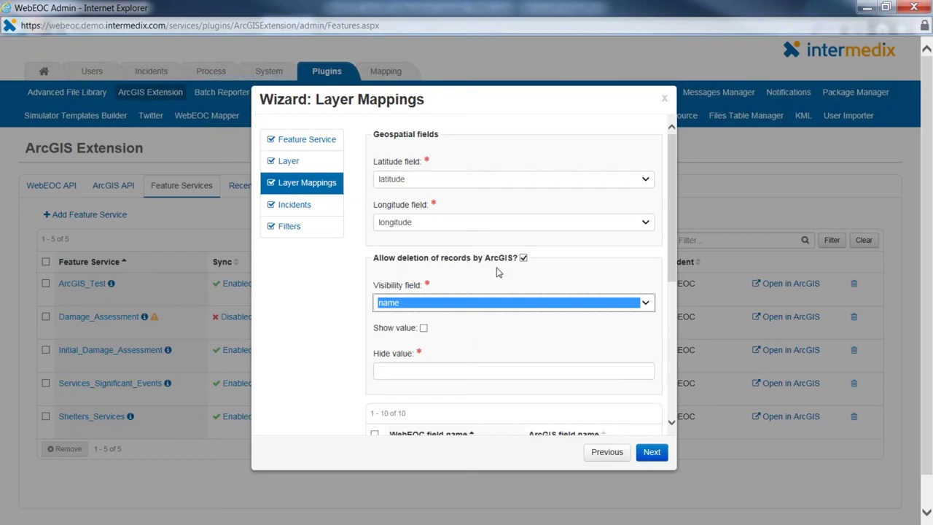
click(523, 259)
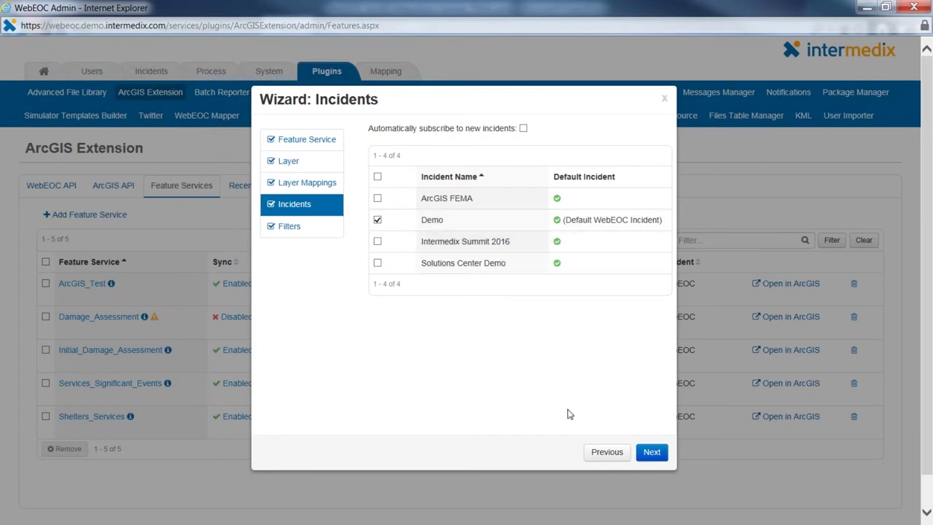
Review the ArcGIS_Test Filters step, then close the wizard without saving.
click(647, 453)
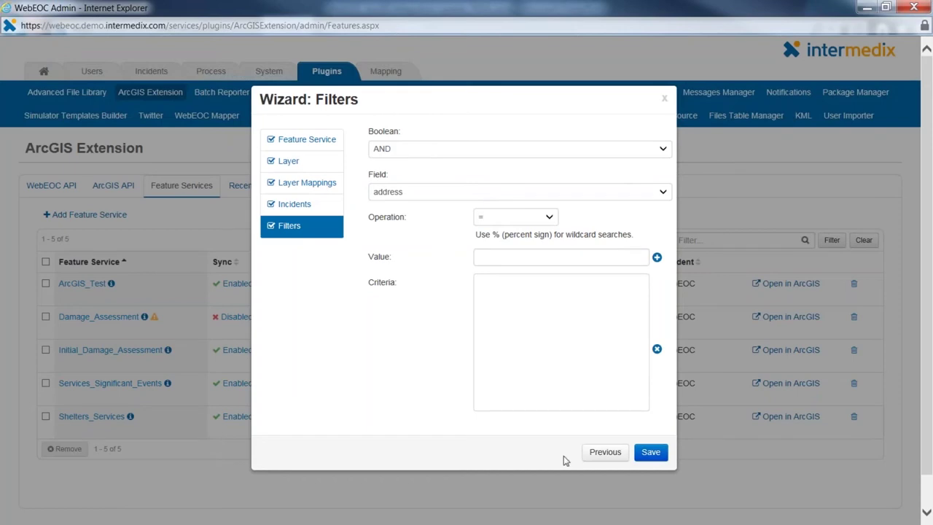
click(664, 101)
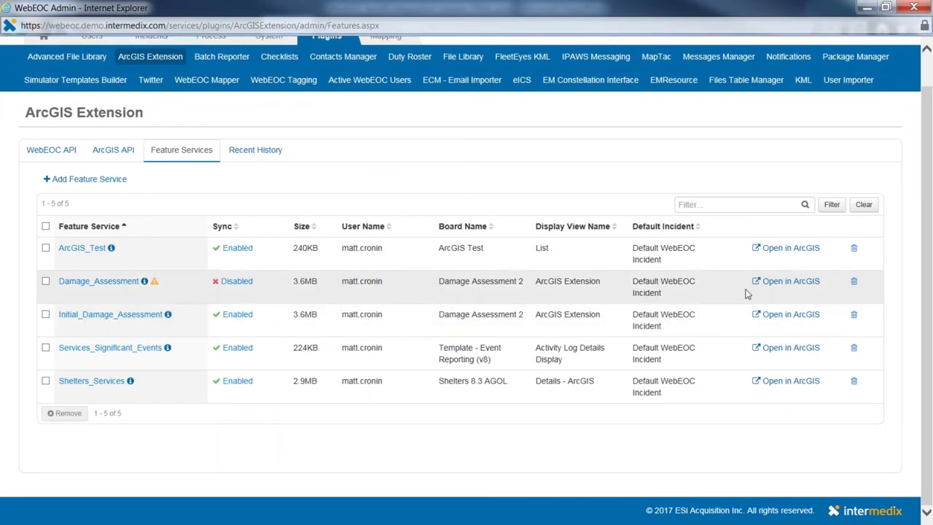
Open Initial_Damage_Assessment's data table in ArcGIS Online, sorted by entrydate descending.
click(789, 320)
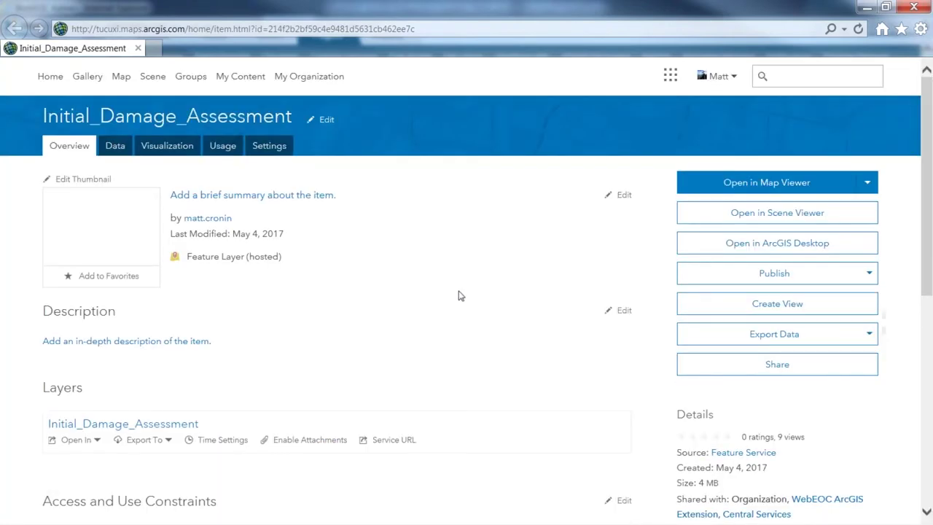
click(121, 149)
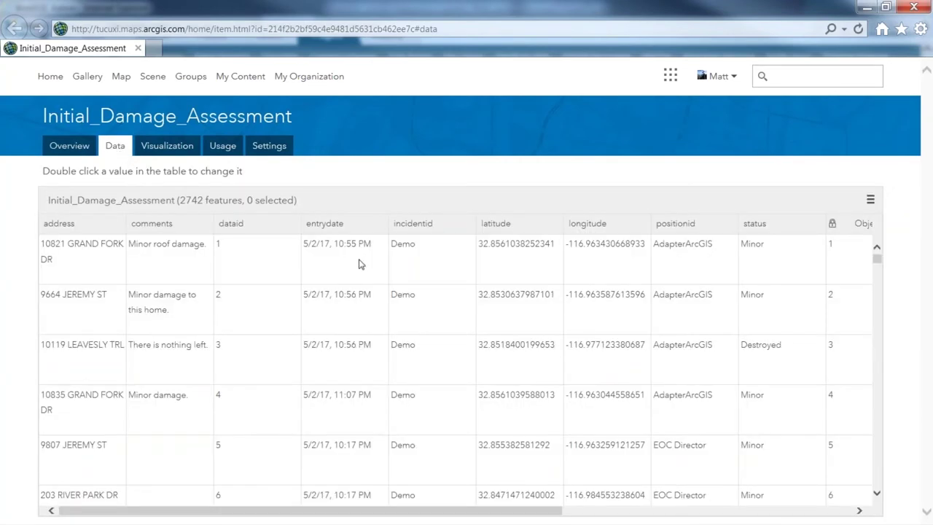
click(336, 227)
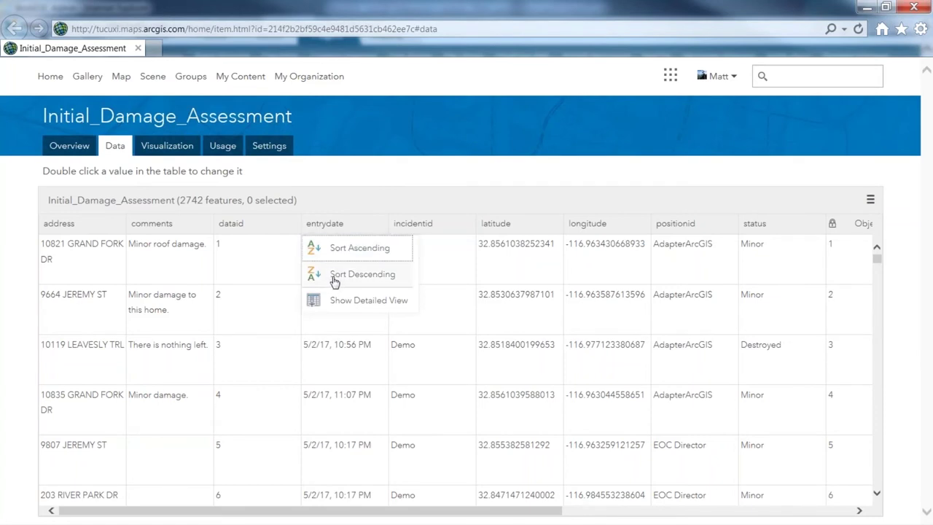
click(334, 277)
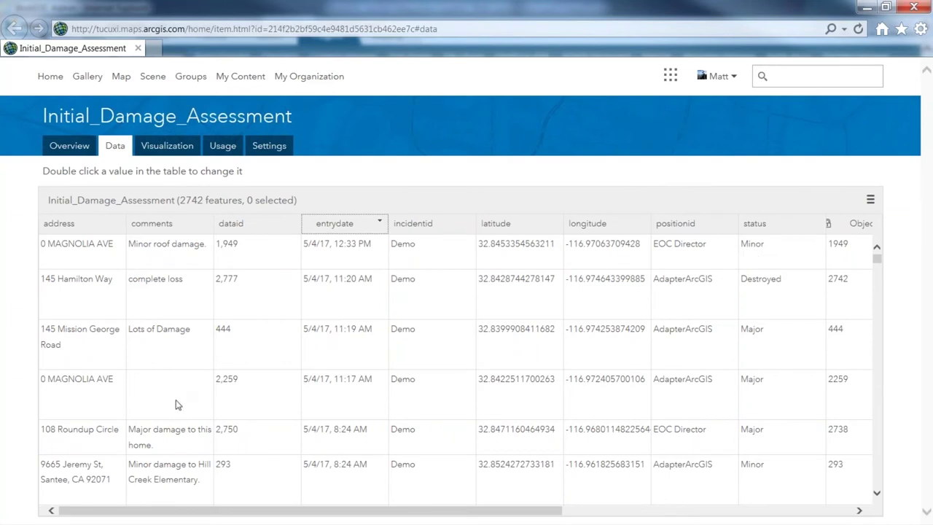
Change the 0 MAGNOLIA AVE comment to read 'Major roof damage.'.
click(157, 246)
double_click(158, 246)
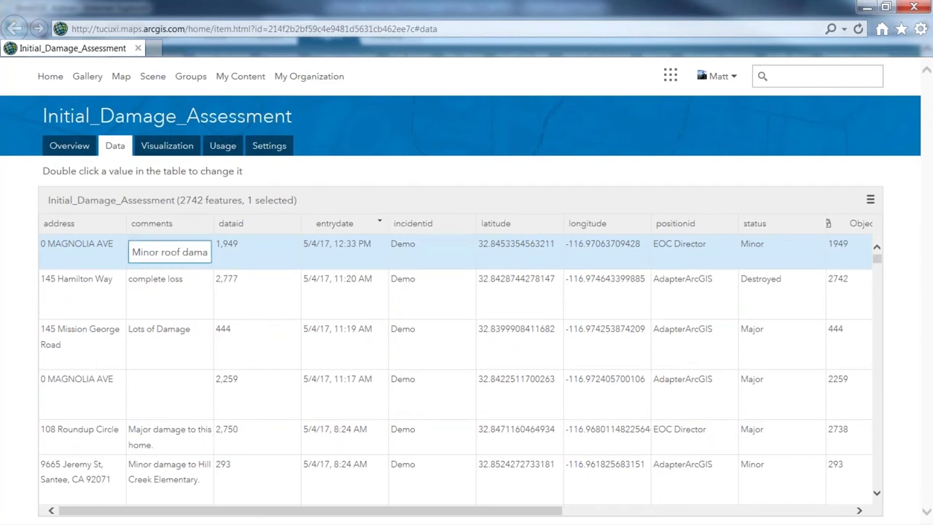
double_click(136, 250)
text(Major)
click(149, 279)
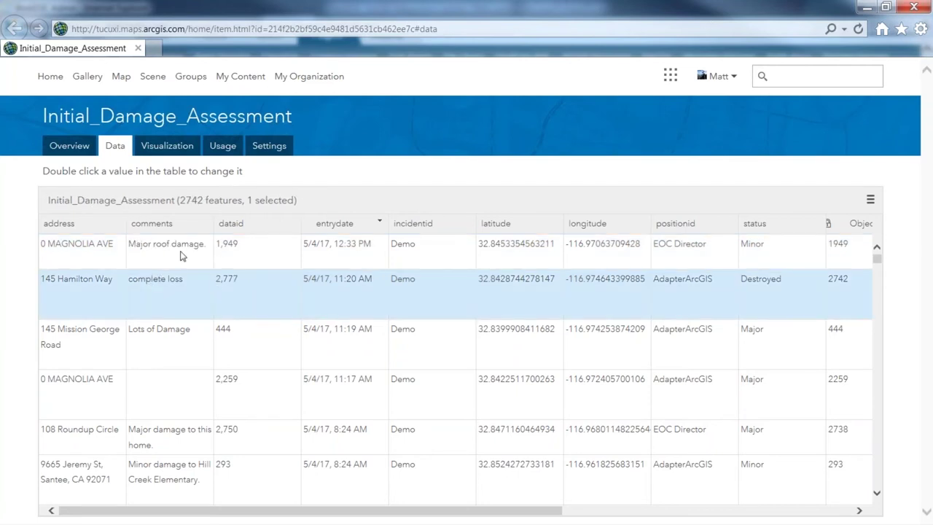
Change record 1949's status from Minor to Major, then return to the item's Overview page.
double_click(776, 244)
click(786, 254)
key(BackSpace)
key(BackSpace)
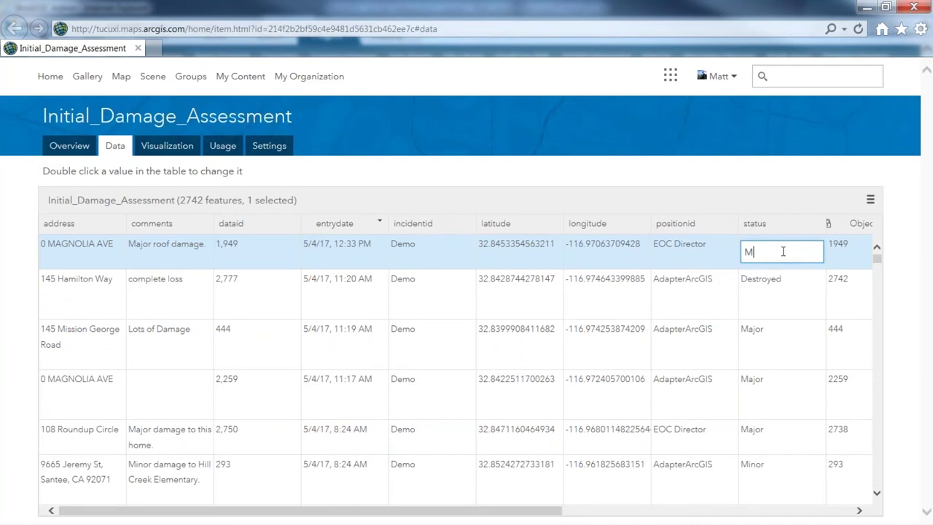
text(ajor)
click(763, 298)
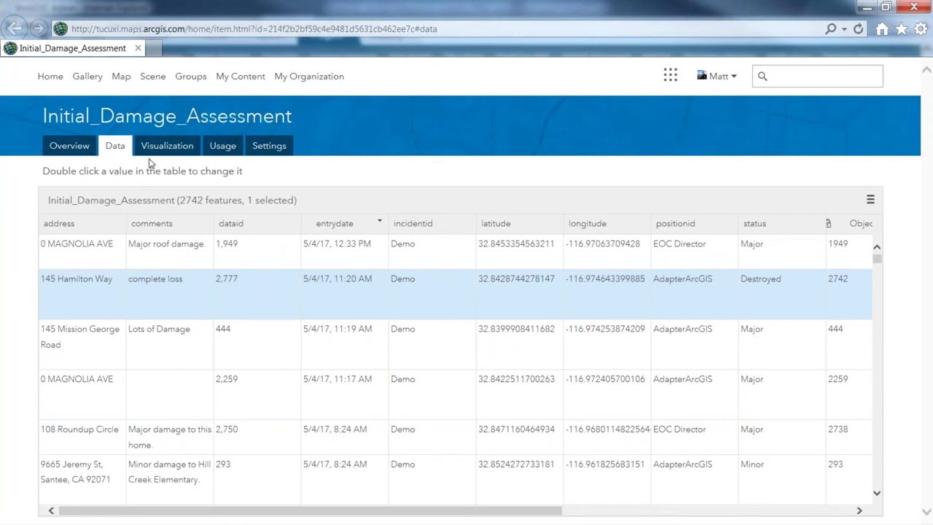
click(69, 147)
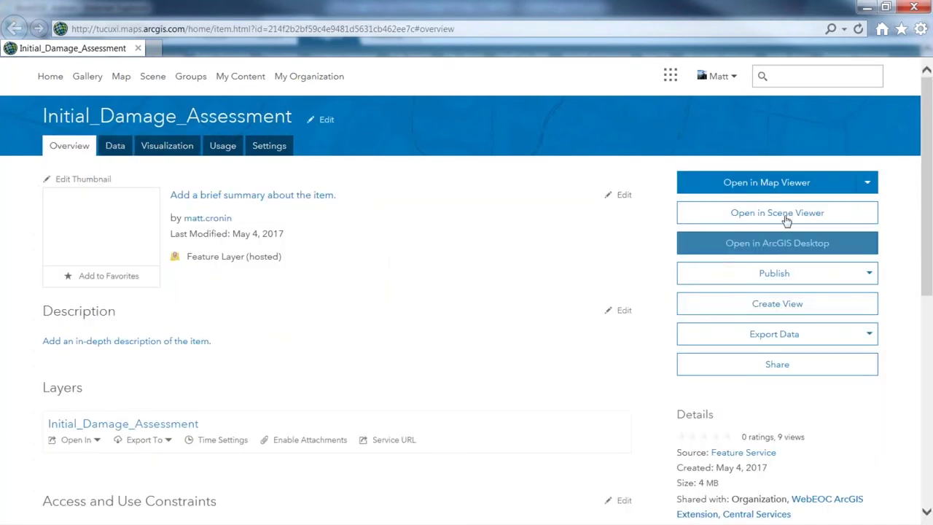
Add Initial_Damage_Assessment to a new map, zoom to San Diego, inspect the point, and start editing.
click(865, 185)
click(816, 209)
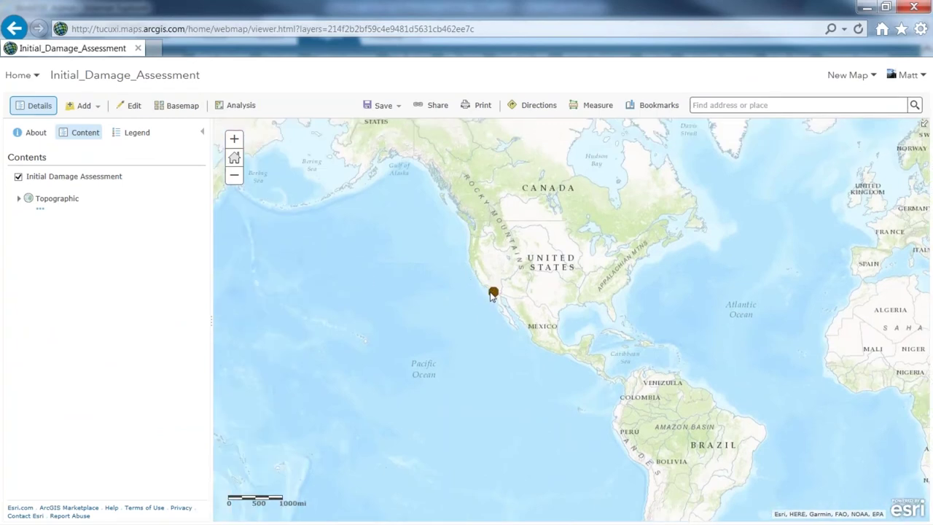
scroll(493, 293, up, 5)
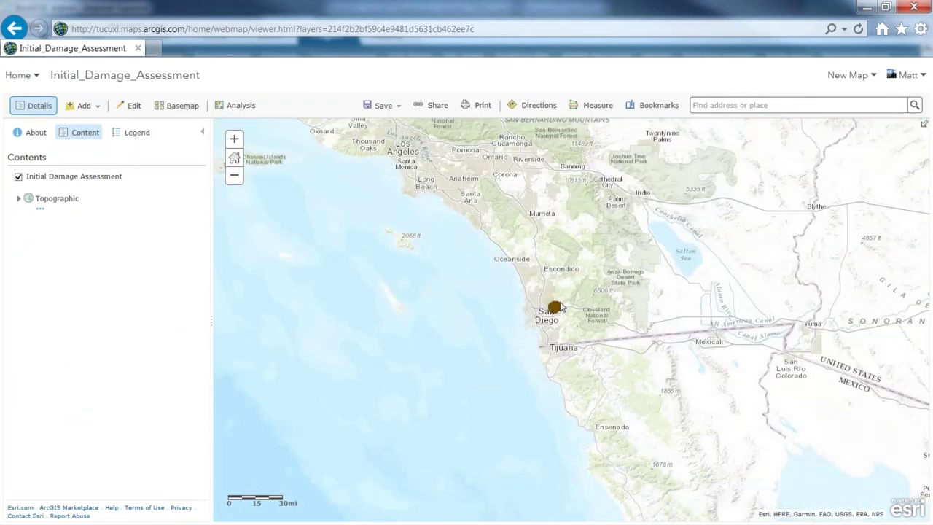
click(556, 307)
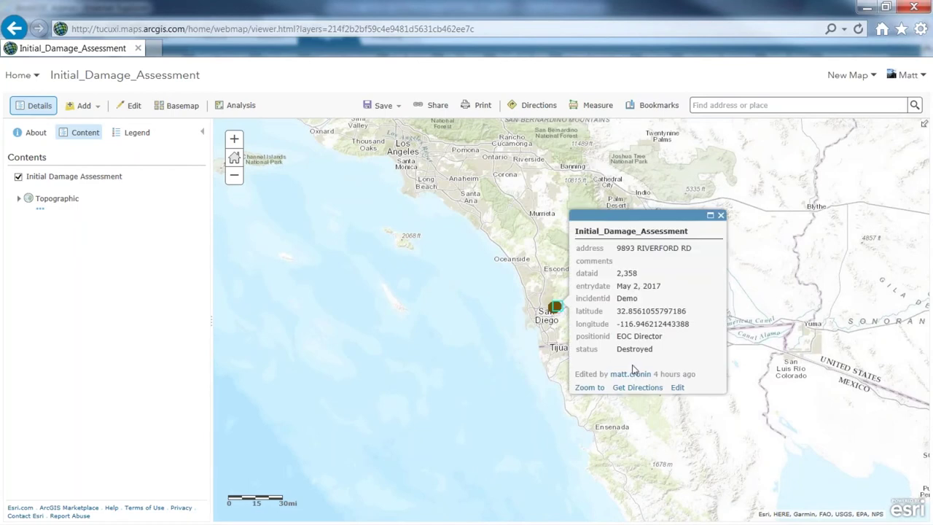
click(677, 389)
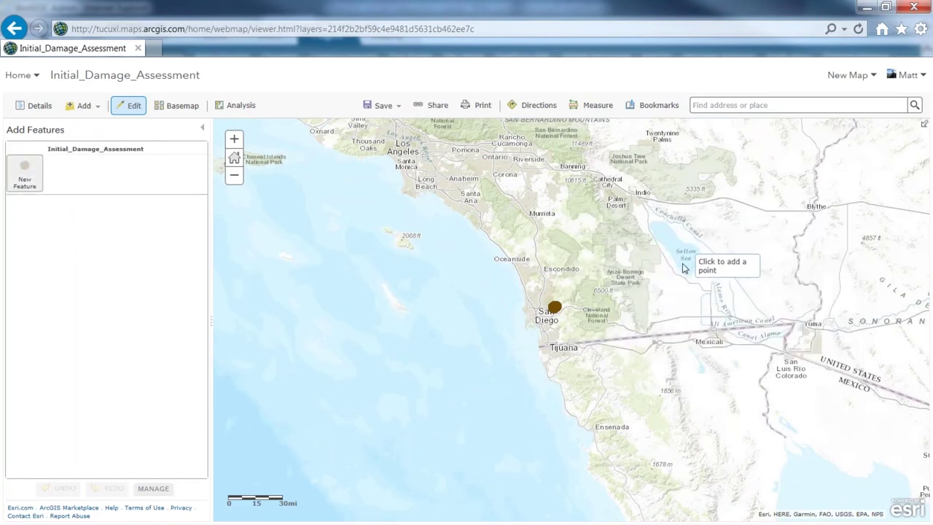
Place a damage point near the Salton Sea with address 'address', comments 'comments', status Minor.
click(538, 219)
click(497, 191)
key(Tab)
text(c)
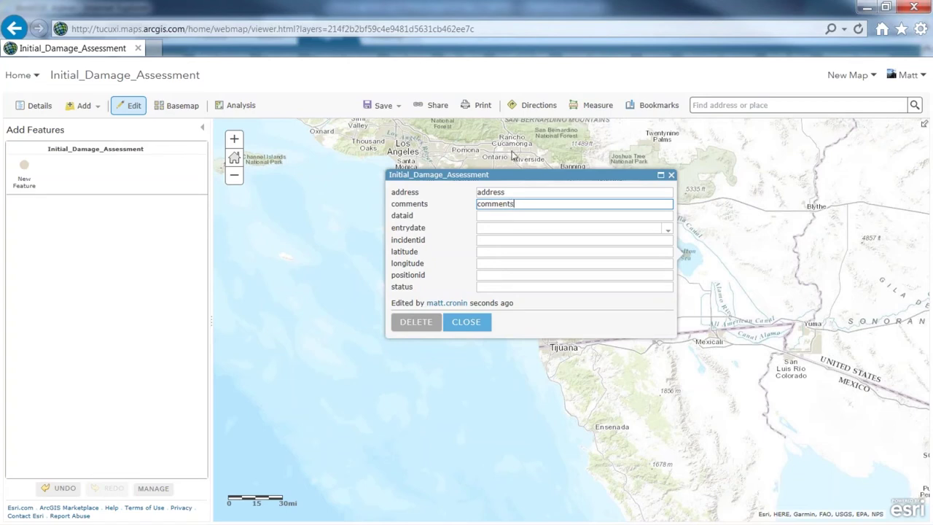
click(479, 287)
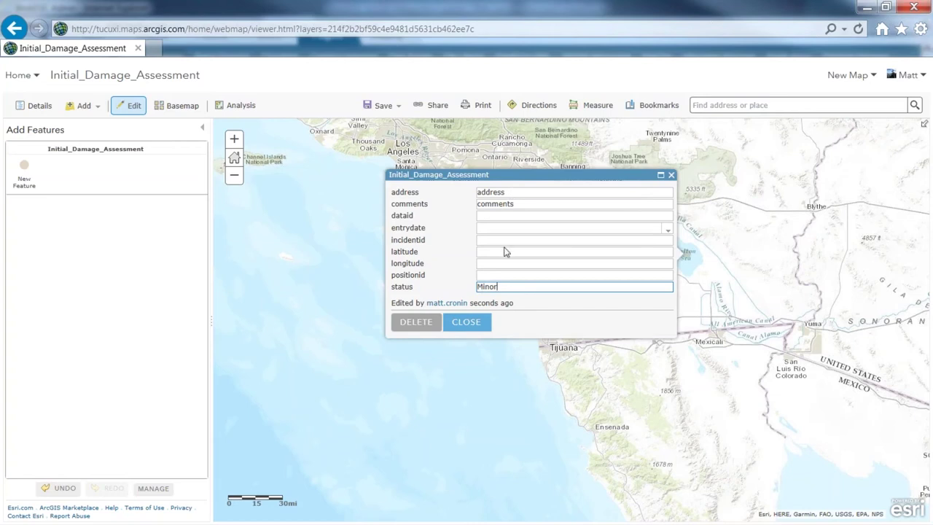
click(462, 324)
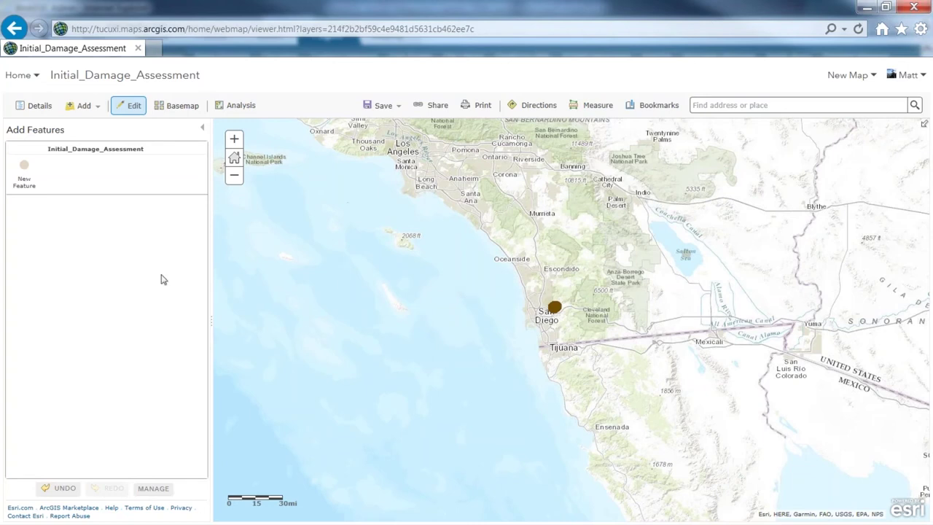
Minimize the map and refresh WebEOC's Damage Assessment board to show new record 2781.
click(864, 7)
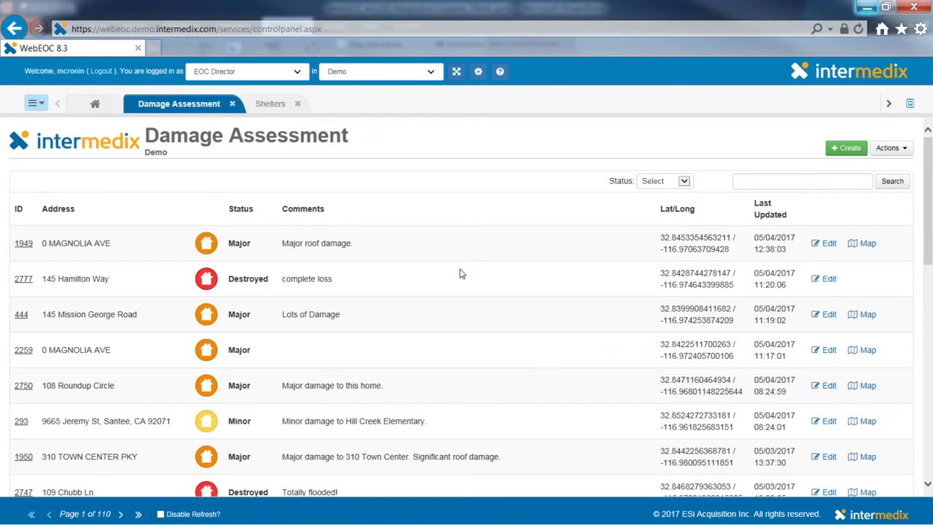
click(273, 106)
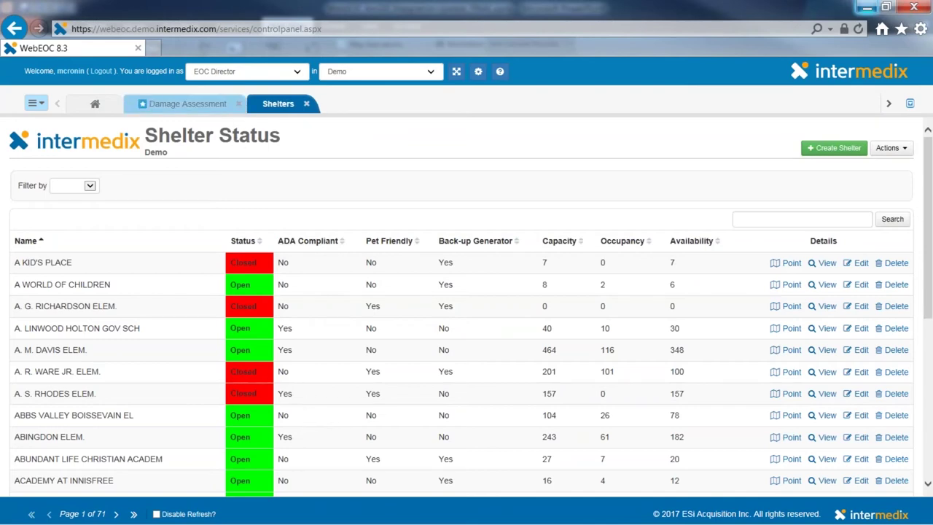
click(201, 109)
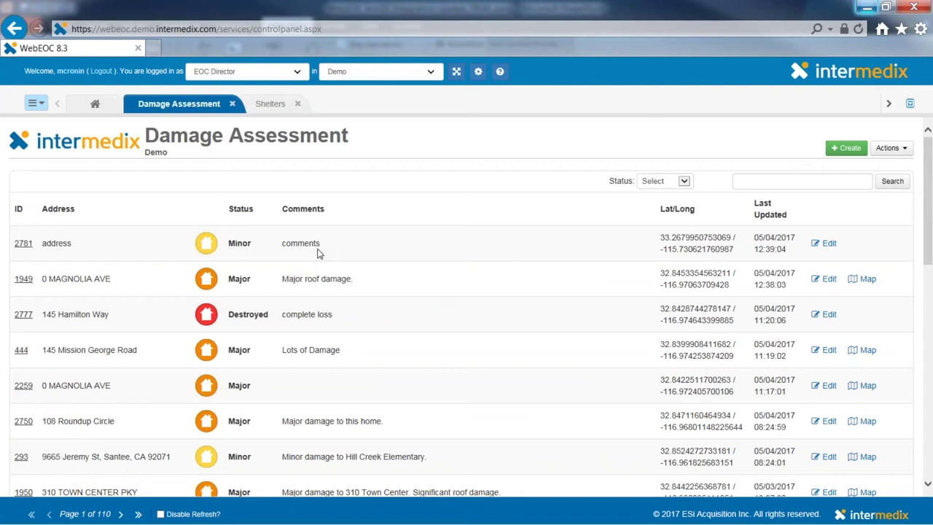
click(271, 105)
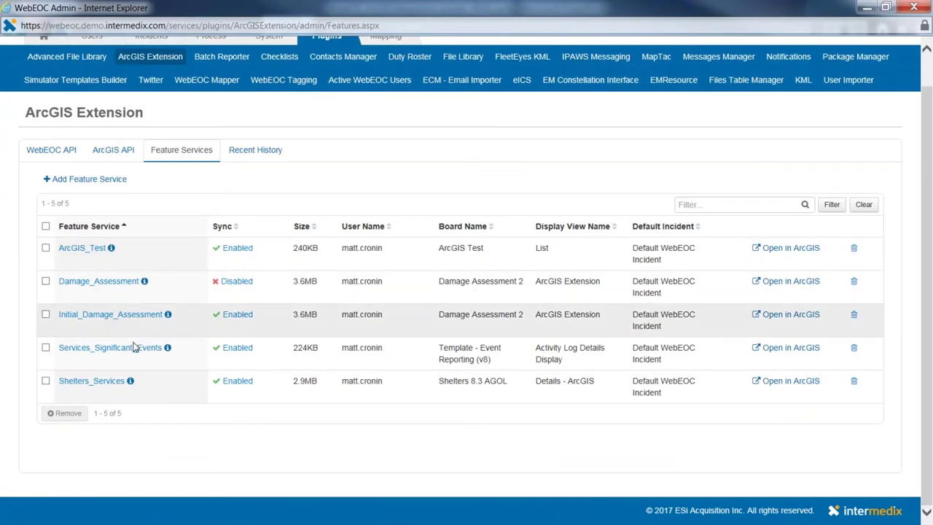
Open the Shelters_Services data table in ArcGIS Online and sort it A–Z by label.
click(771, 382)
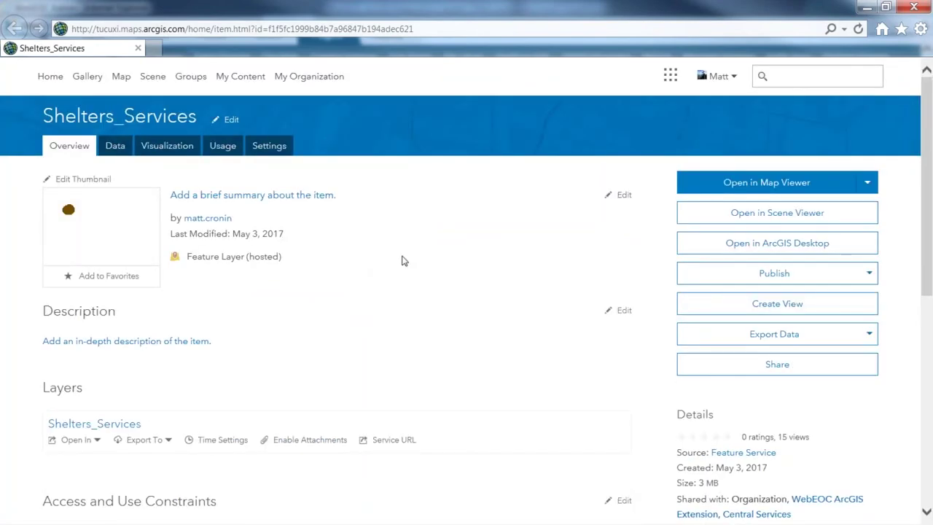
click(114, 151)
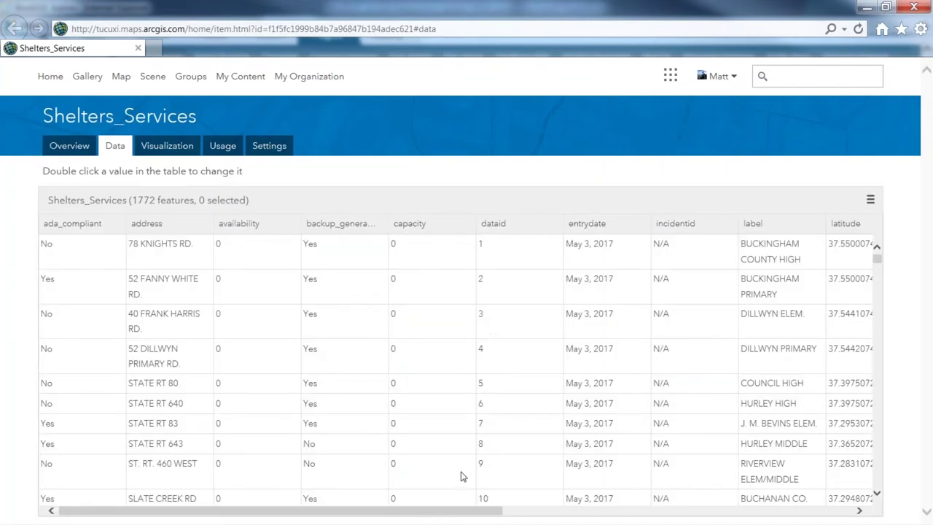
click(763, 223)
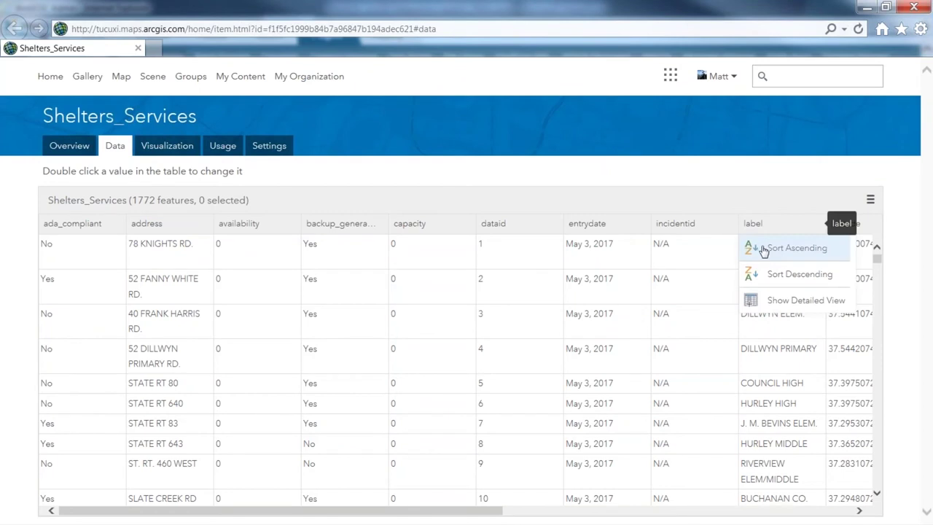
click(762, 247)
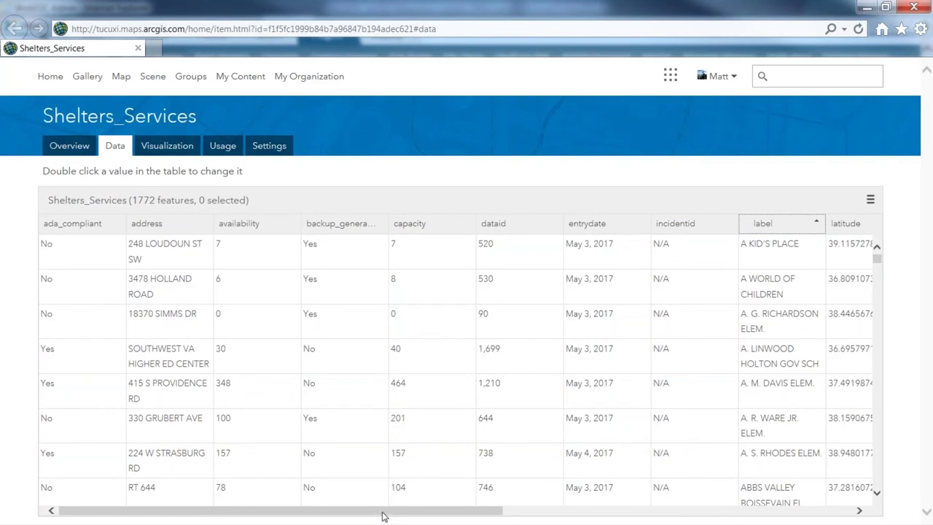
drag(410, 513, 469, 513)
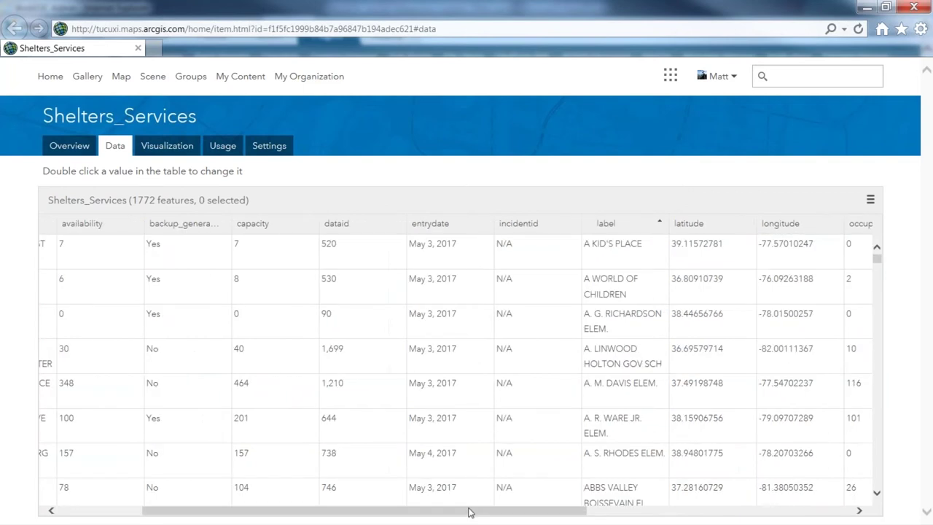
drag(474, 516, 787, 494)
Set A KID'S PLACE's status to Open and its occupancy to 5.
click(830, 249)
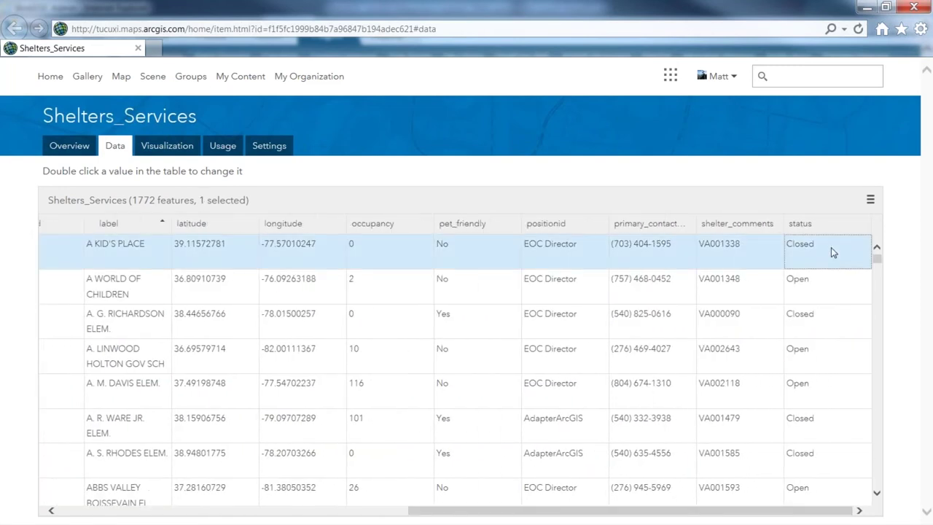
double_click(825, 249)
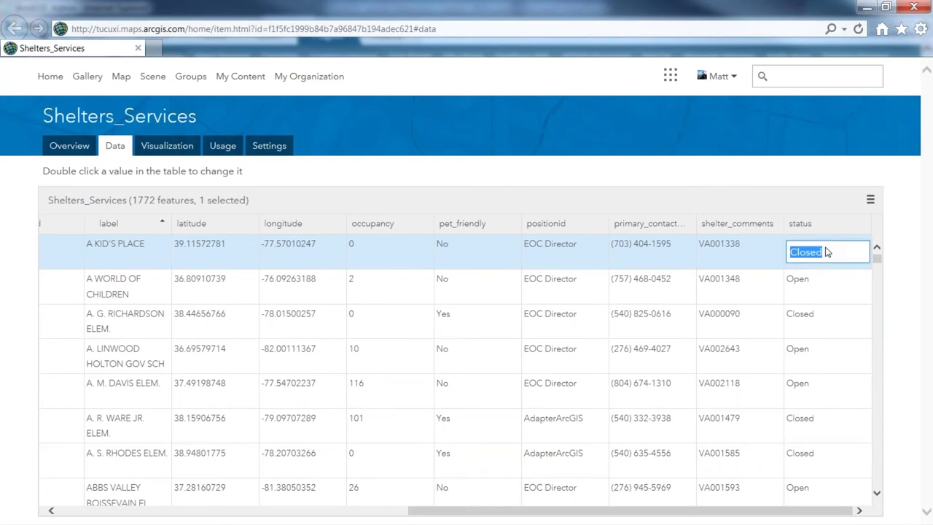
text(Open)
click(395, 281)
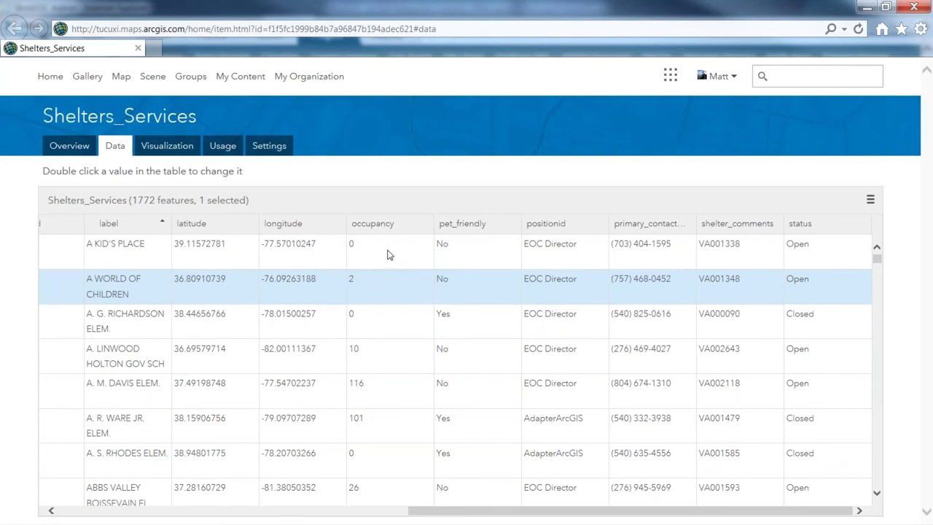
double_click(389, 253)
text(5)
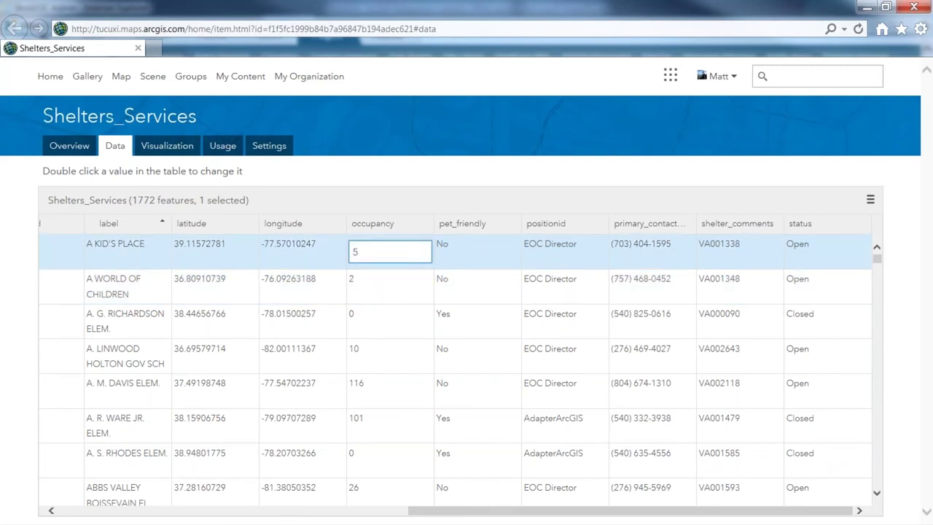
click(373, 289)
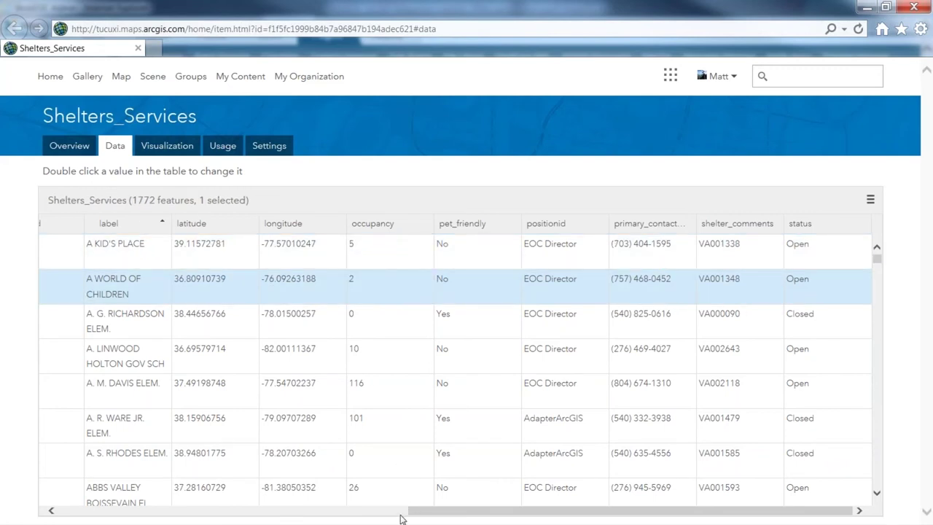
Enter availability 2 for A KID'S PLACE and minimize the ArcGIS browser window.
click(322, 517)
drag(319, 518, 57, 506)
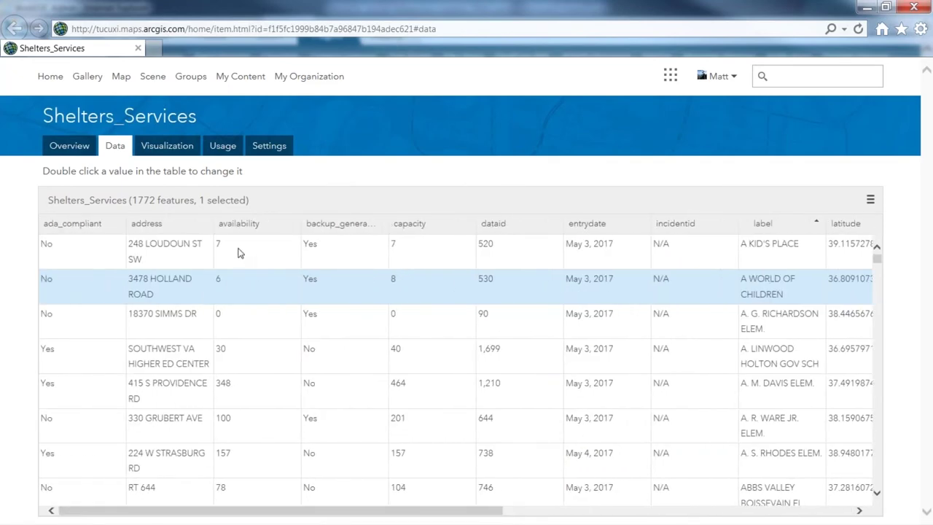
double_click(239, 252)
text(2)
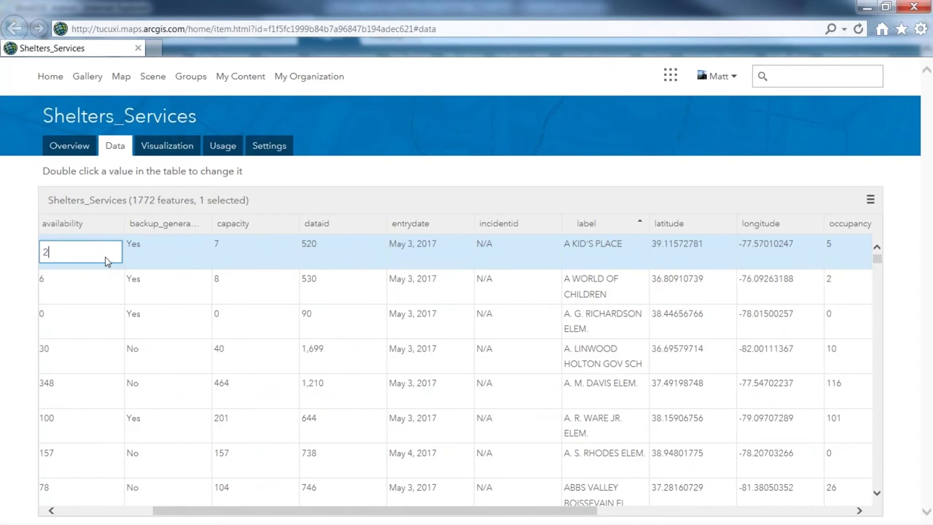
click(239, 318)
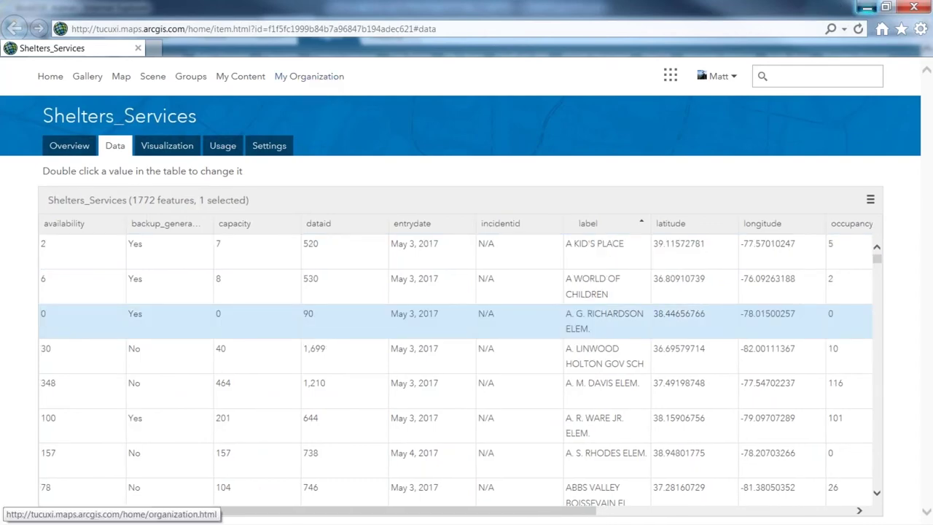
click(865, 7)
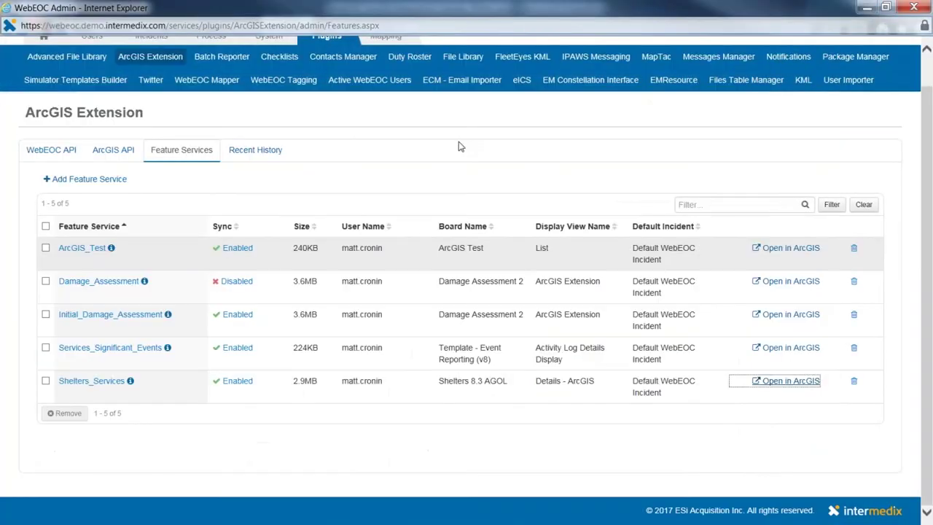
Bring WebEOC forward and browse the ArcGIS Extension's Recent History sync log.
click(867, 7)
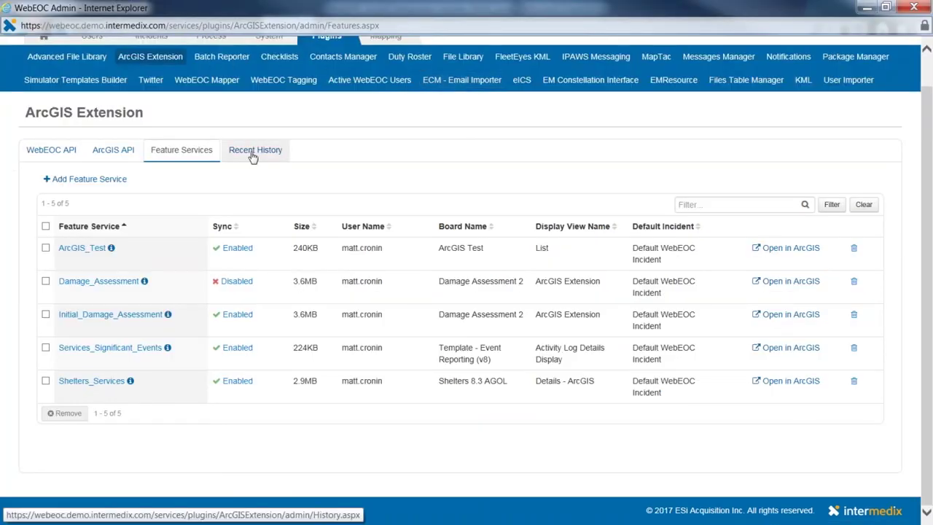
click(252, 156)
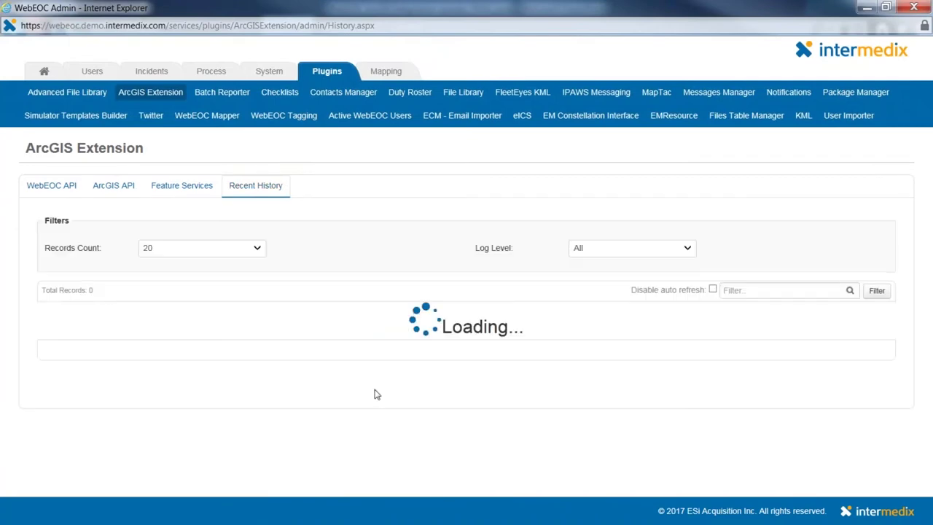
scroll(384, 398, down, 3)
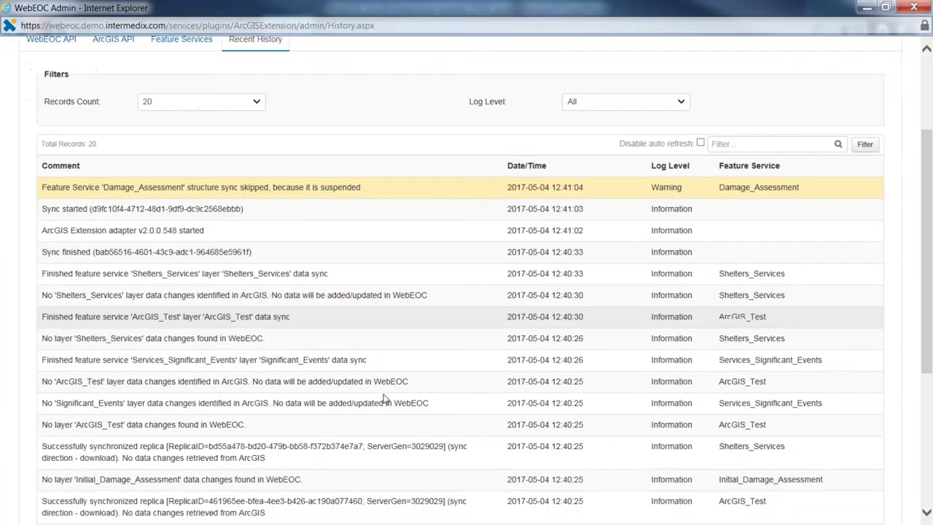
scroll(385, 398, down, 3)
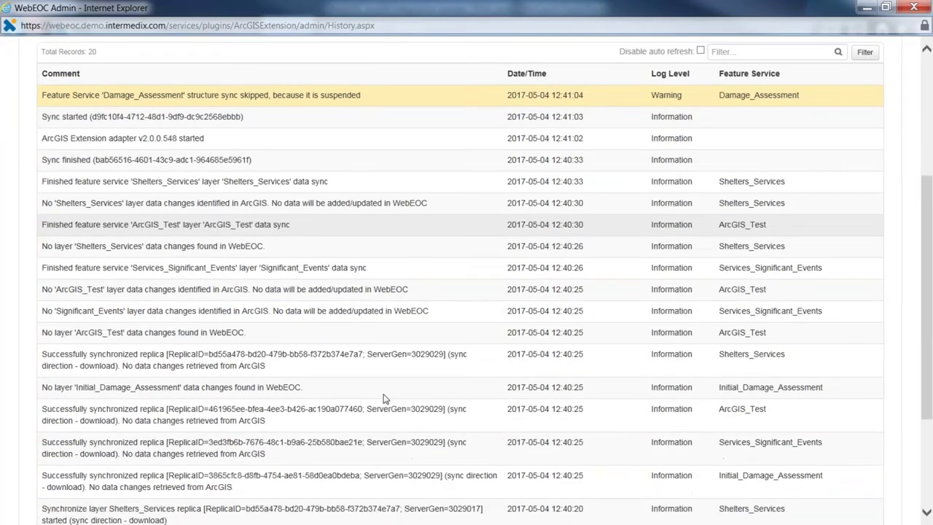
scroll(365, 348, up, 4)
Set Records Count to 500, review the sync entries, and minimize the window.
click(160, 132)
click(163, 174)
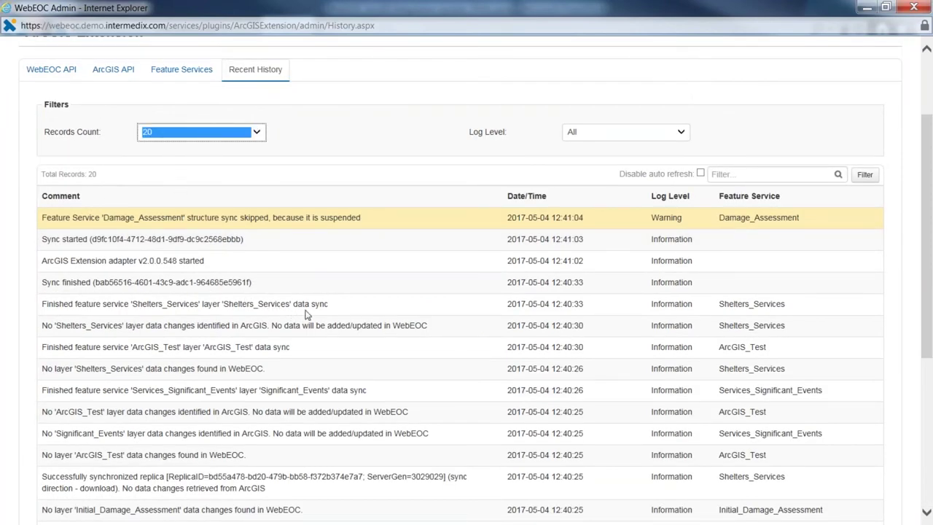
scroll(245, 136, down, 4)
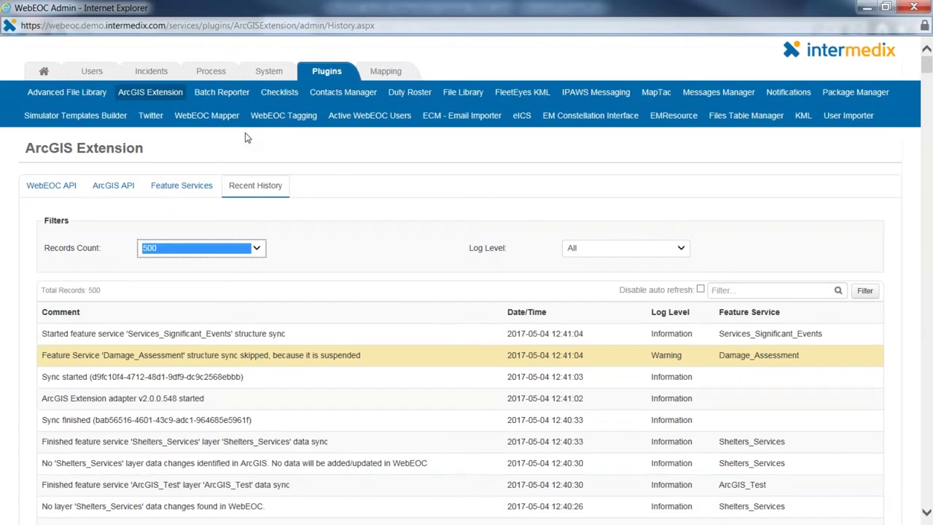
scroll(395, 343, down, 7)
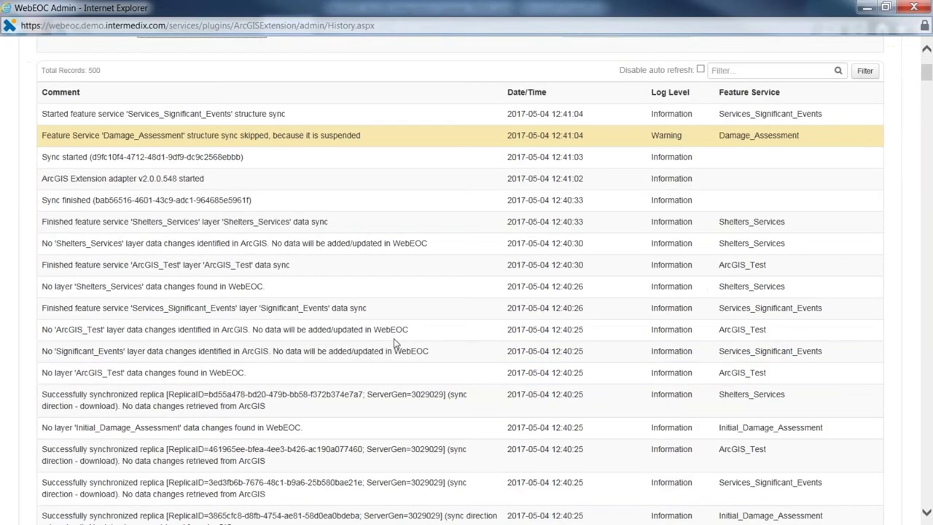
scroll(571, 250, down, 7)
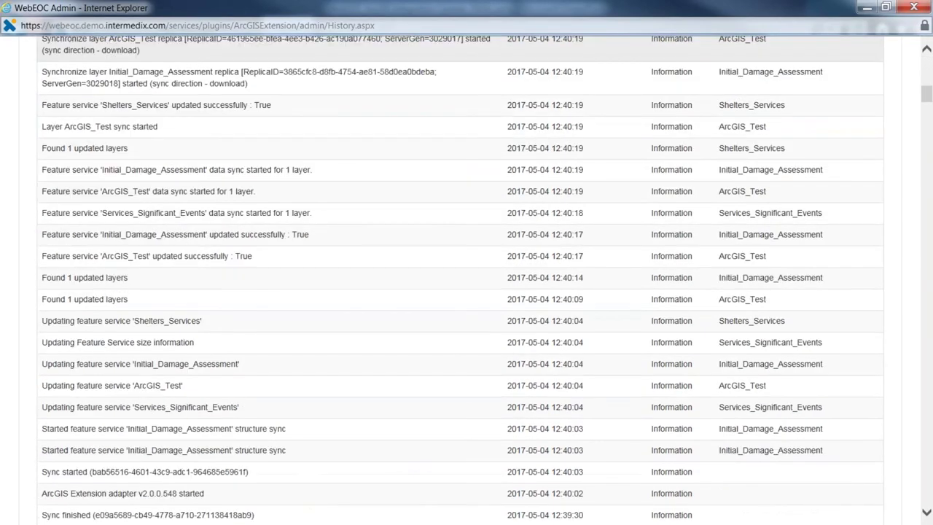
scroll(466, 292, up, 15)
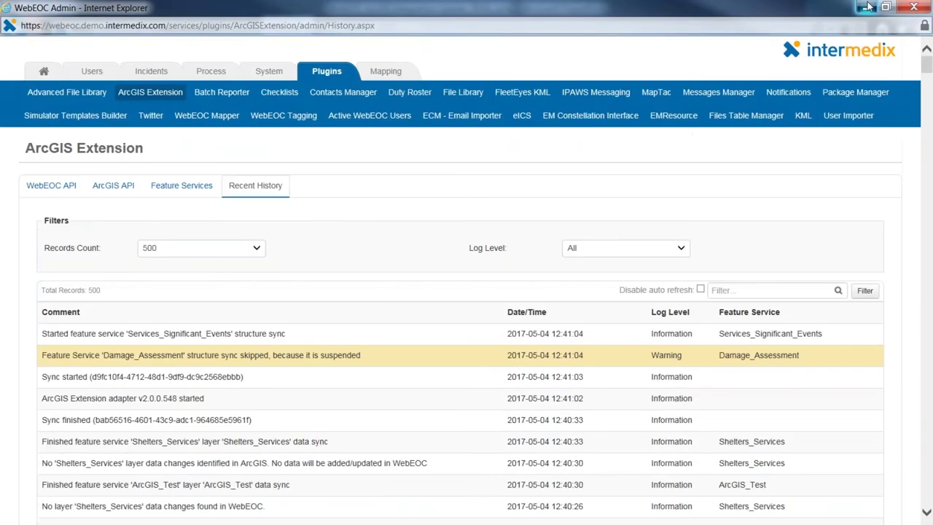
click(868, 6)
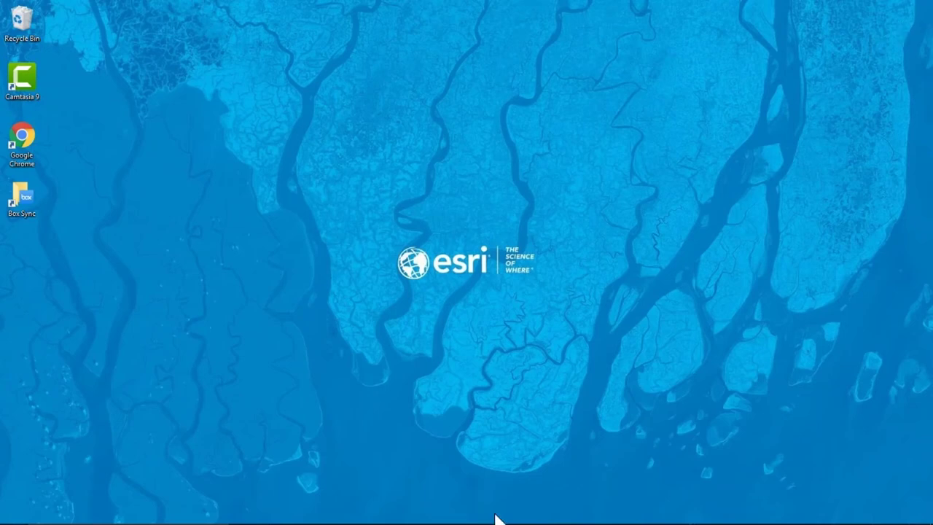
Bring up the WebEOC Damage Assessment board, then switch to the San Diego Initial Damage Assessment map.
mouse_move(469, 521)
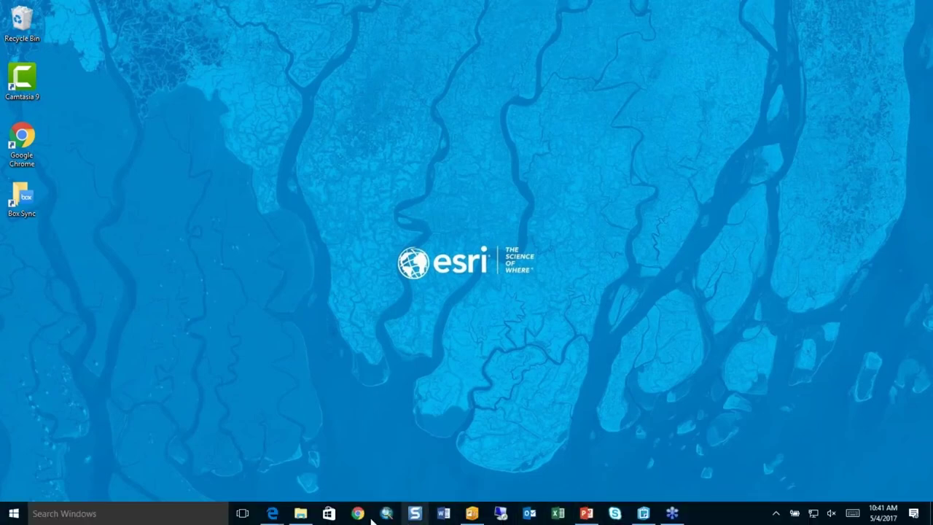
mouse_move(272, 515)
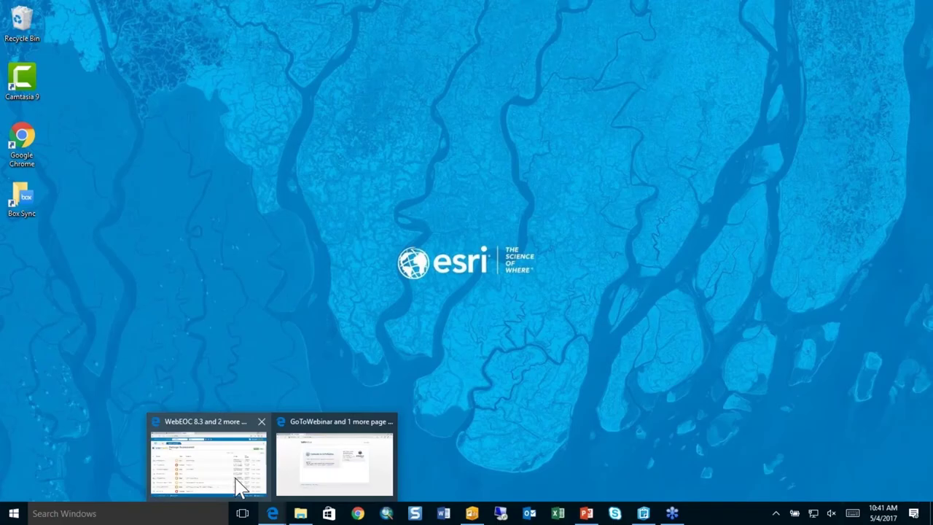
click(207, 459)
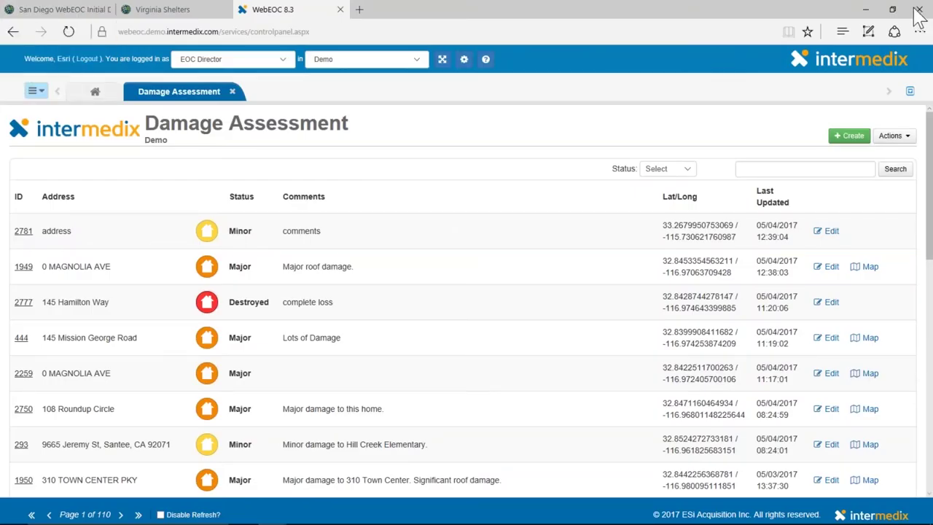
click(70, 10)
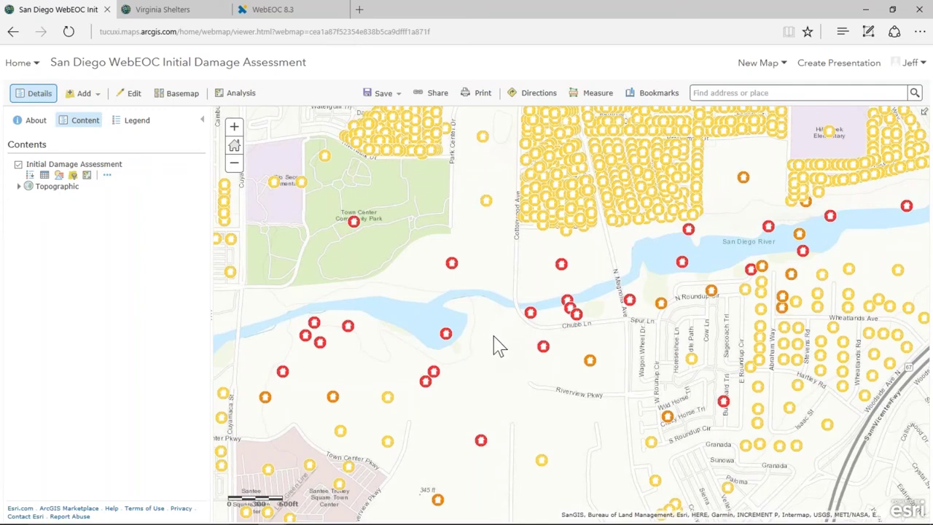
Open the 0 MAGNOLIA AVE Major damage pop-up and start editing that record.
click(542, 462)
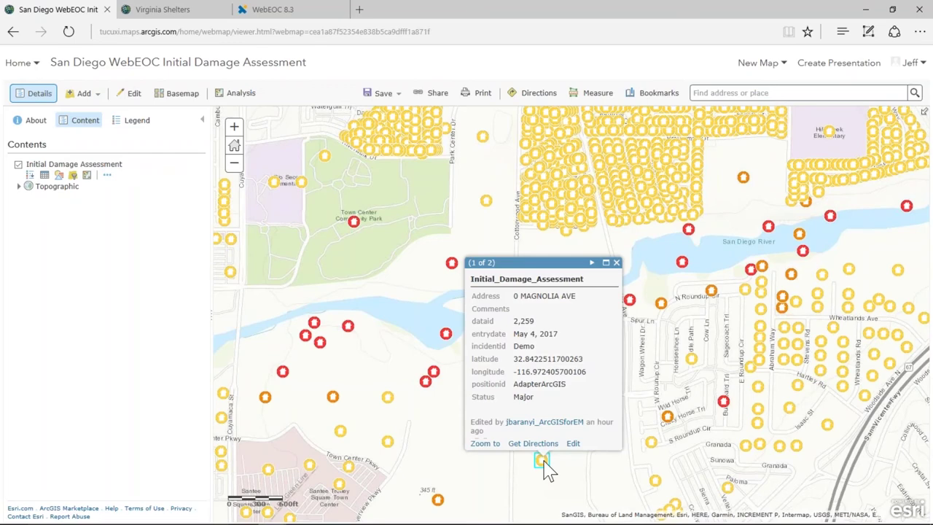
click(574, 443)
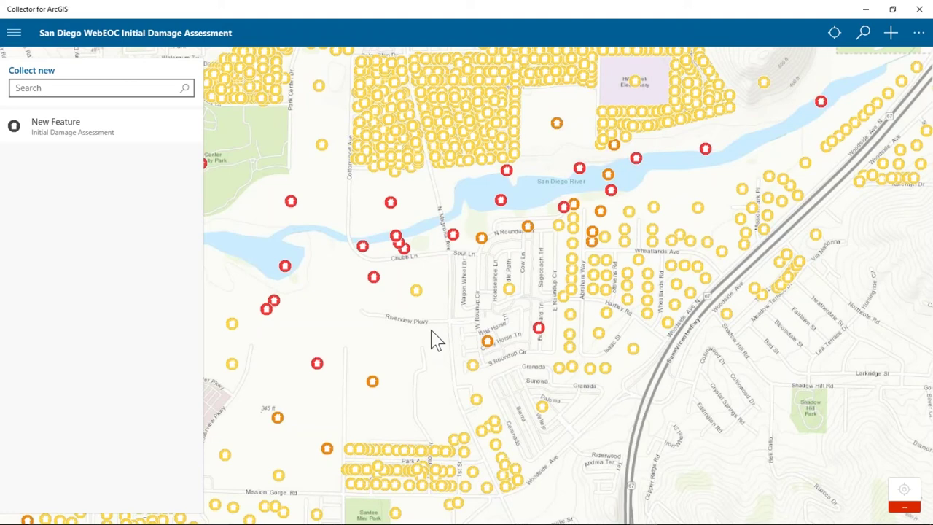
click(113, 137)
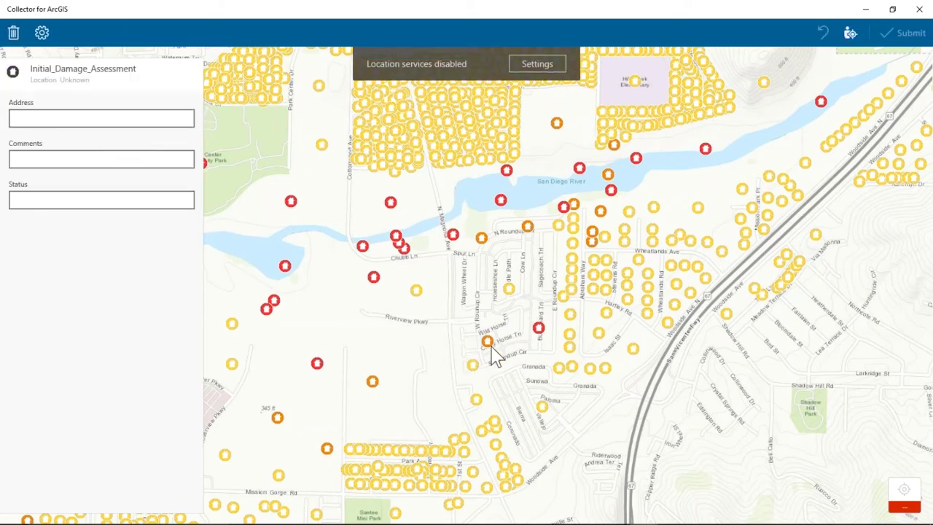
click(512, 355)
click(119, 118)
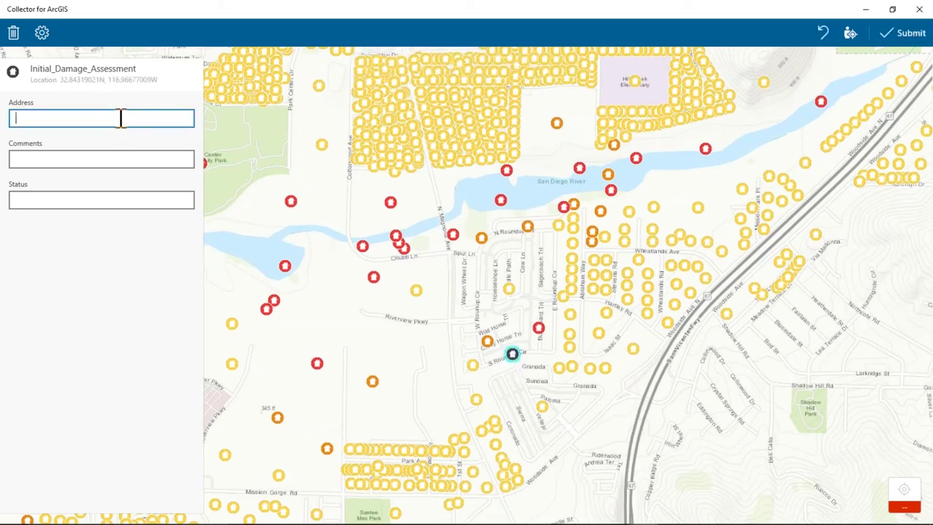
text(140 South Roundup)
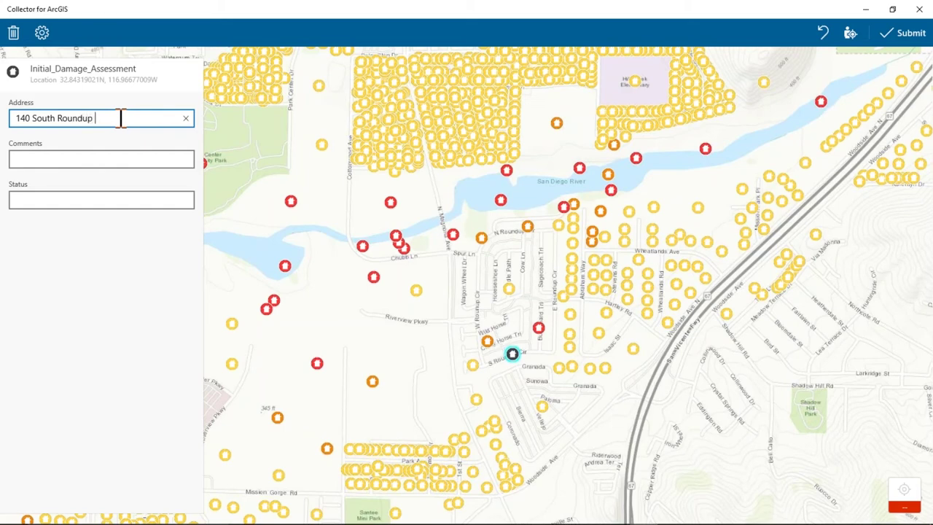
Add comment 'complete loss' and status Destroyed, then submit the new point.
click(111, 158)
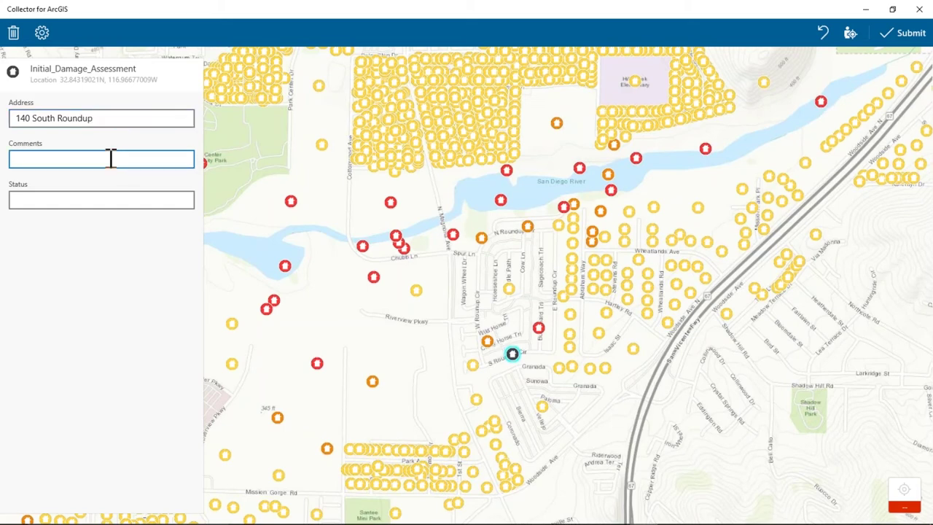
text(complete loss)
click(111, 199)
text(Destroyed)
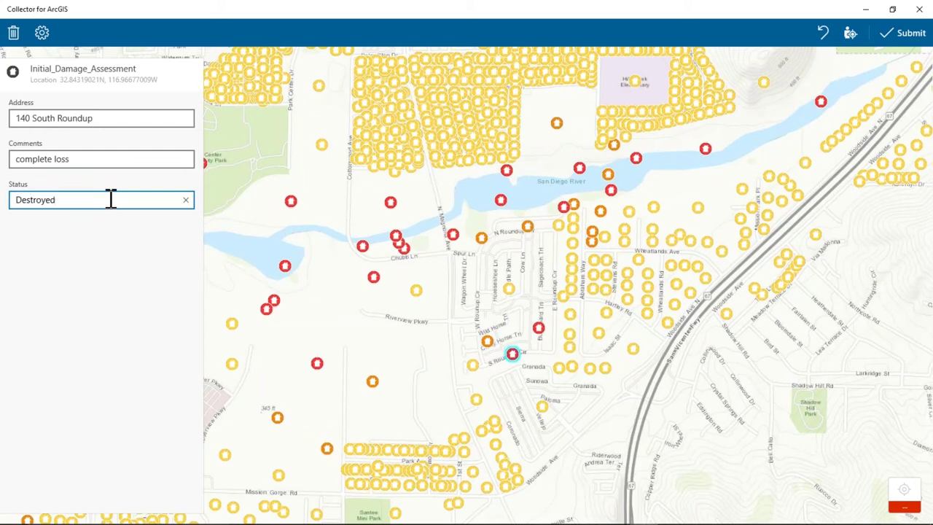
click(886, 48)
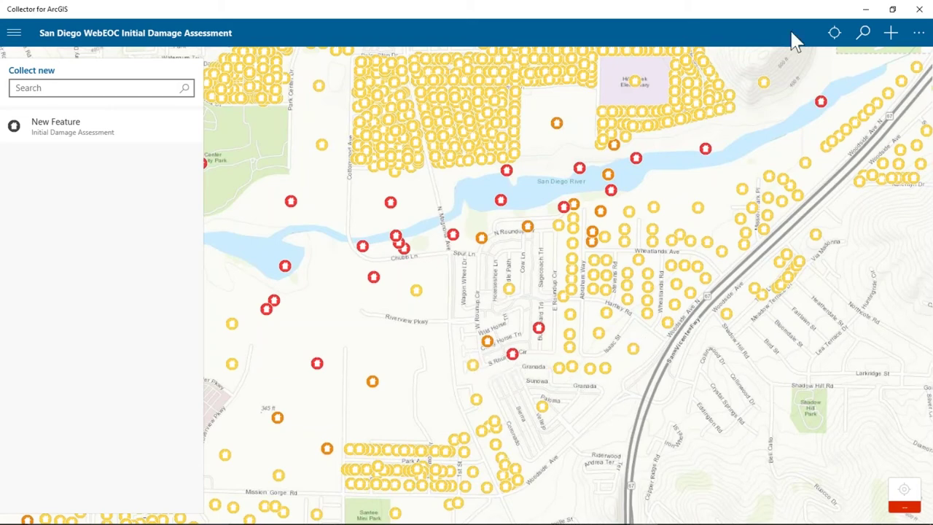
In Operations Dashboard, show the 140 South Roundup Destroyed assessment's pop-up on the map.
click(864, 10)
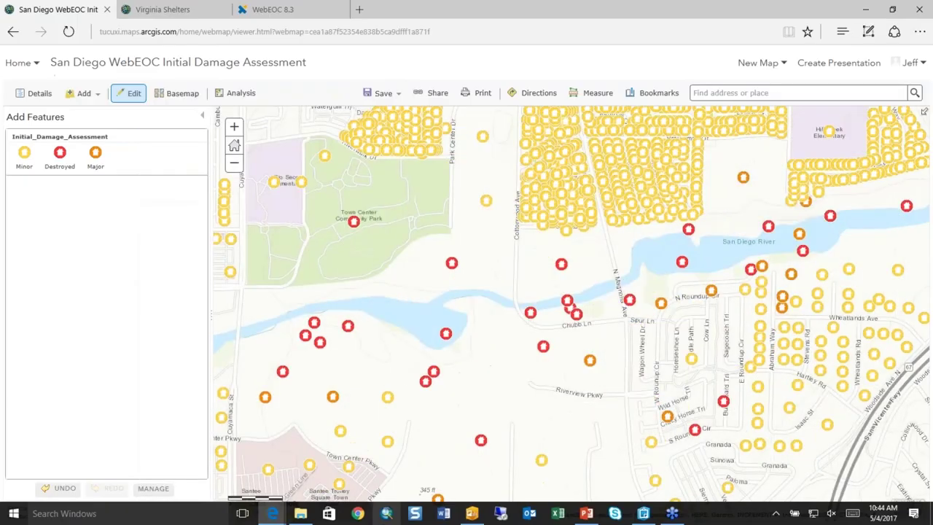
mouse_move(473, 516)
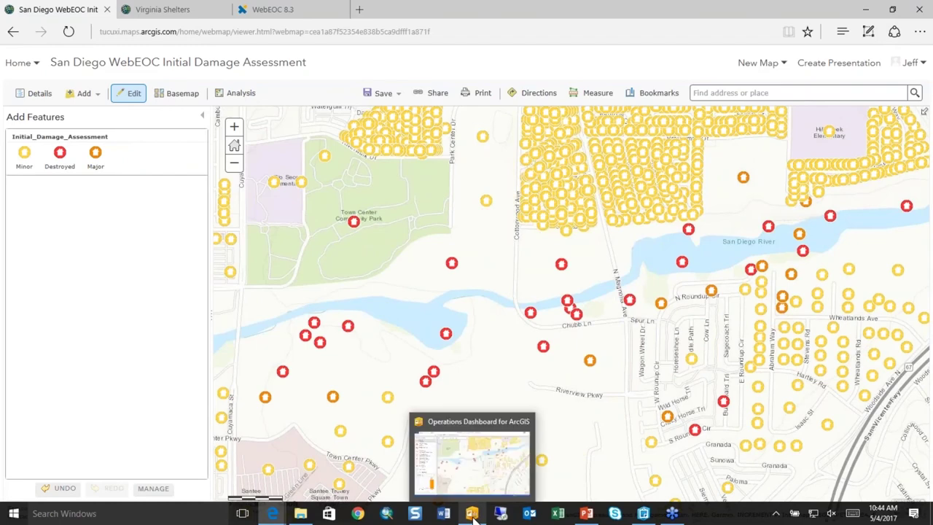
click(474, 466)
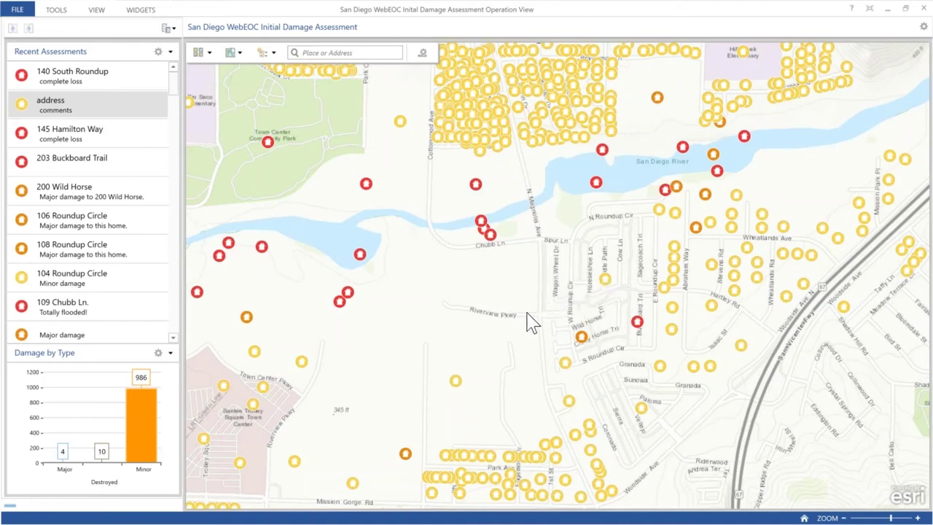
right_click(102, 84)
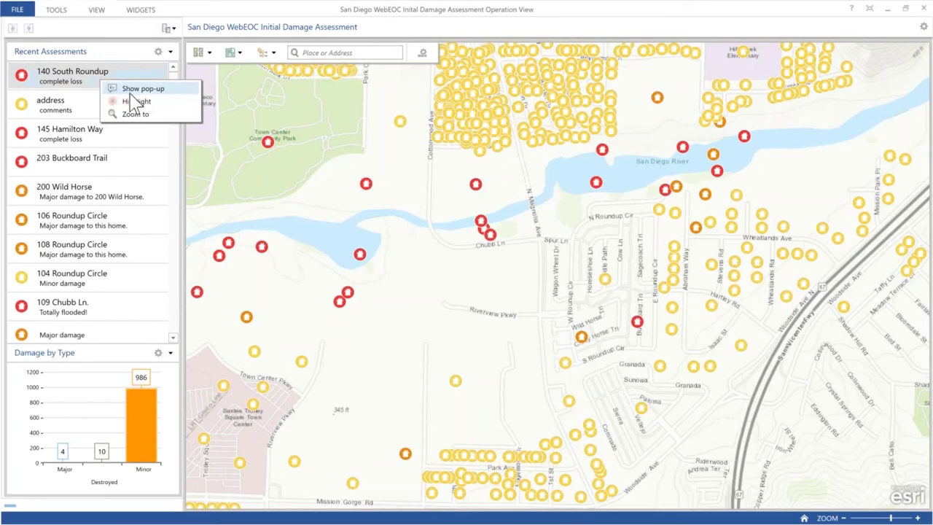
click(131, 89)
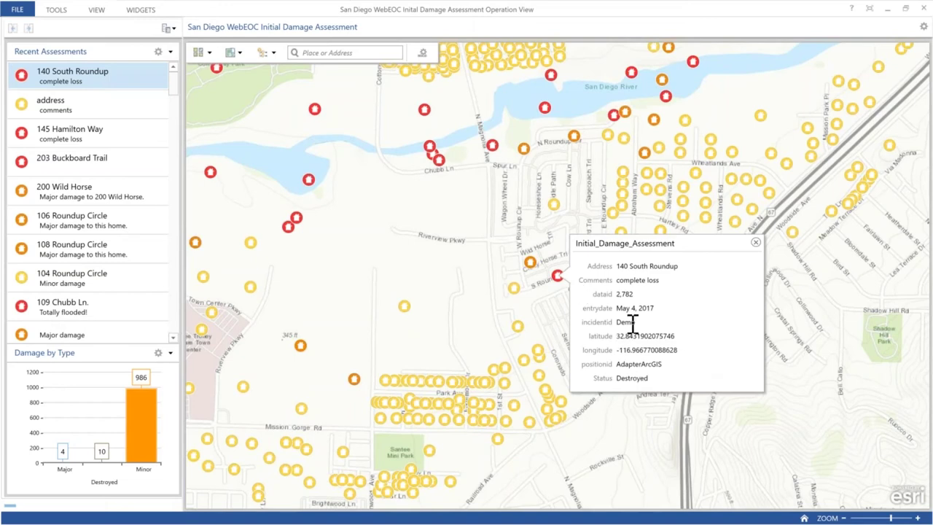
click(755, 242)
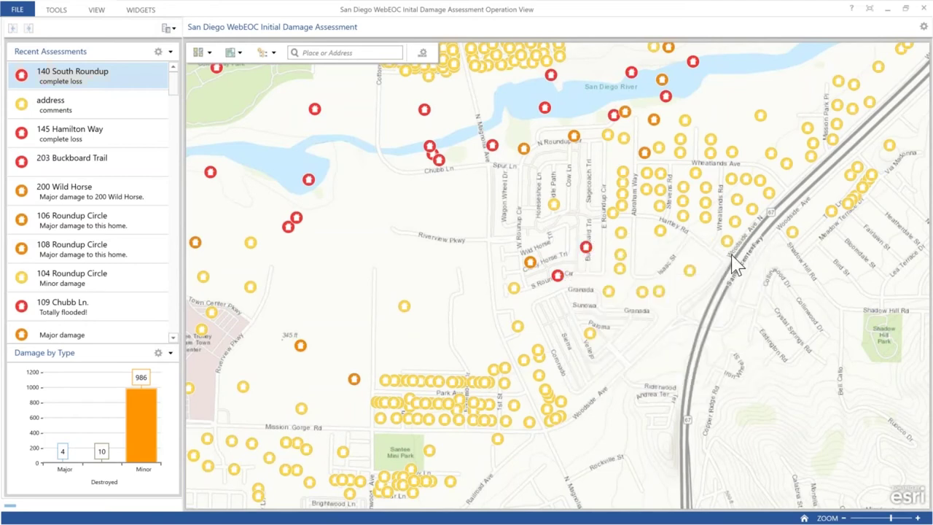
Show the address test record's pop-up, then minimize the dashboard.
right_click(114, 119)
click(149, 120)
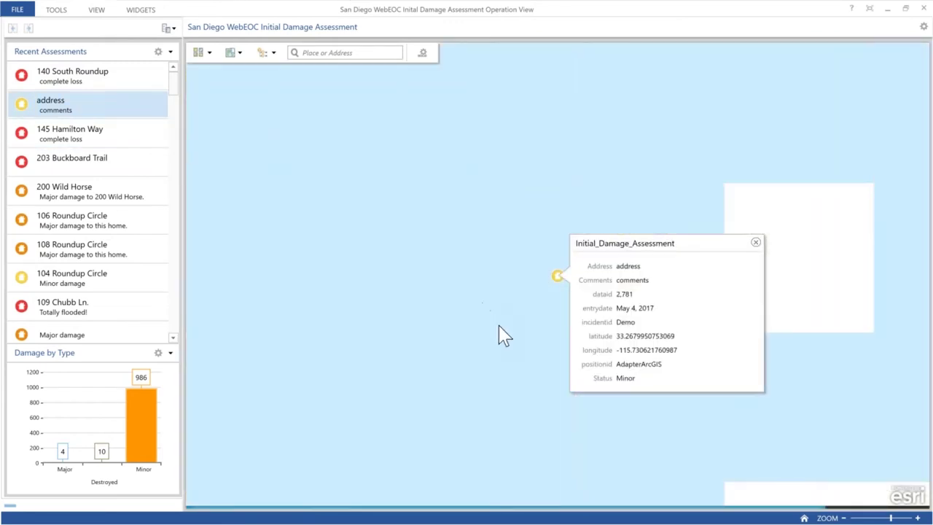
scroll(498, 325, down, 2)
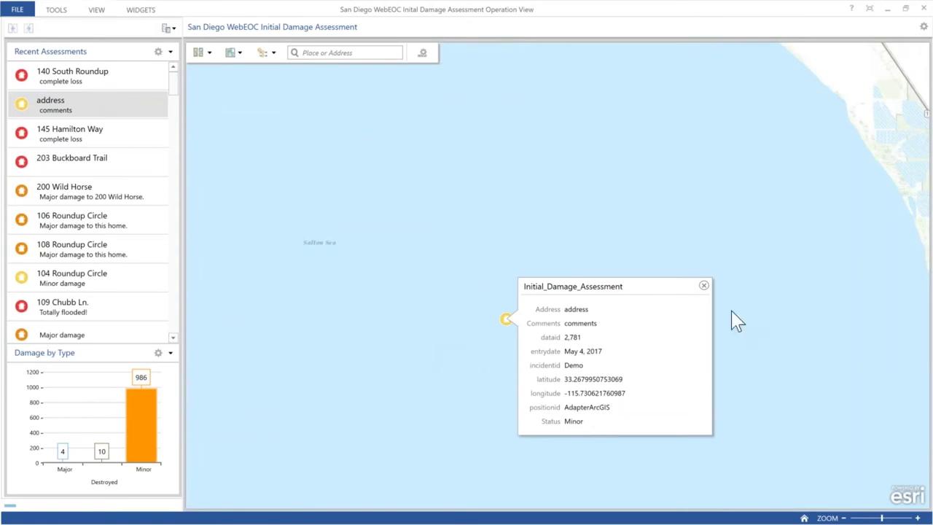
click(890, 18)
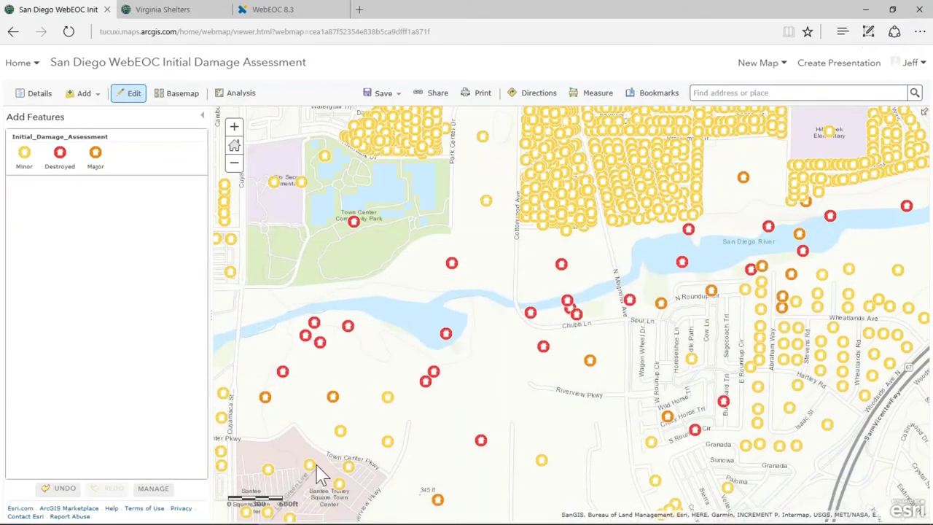
key(ctrl+3)
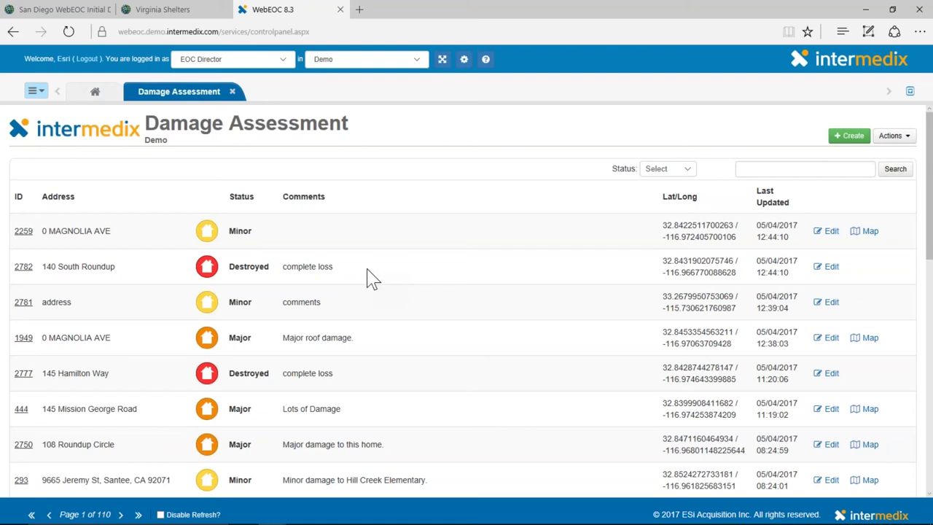
Bring up the PowerPoint deck and present slide 25 full-screen.
mouse_move(146, 519)
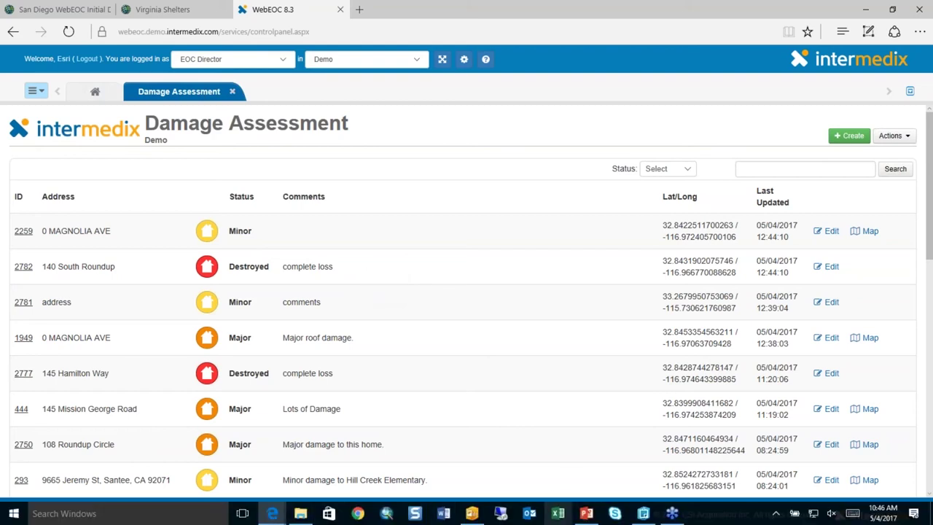
mouse_move(585, 514)
click(592, 483)
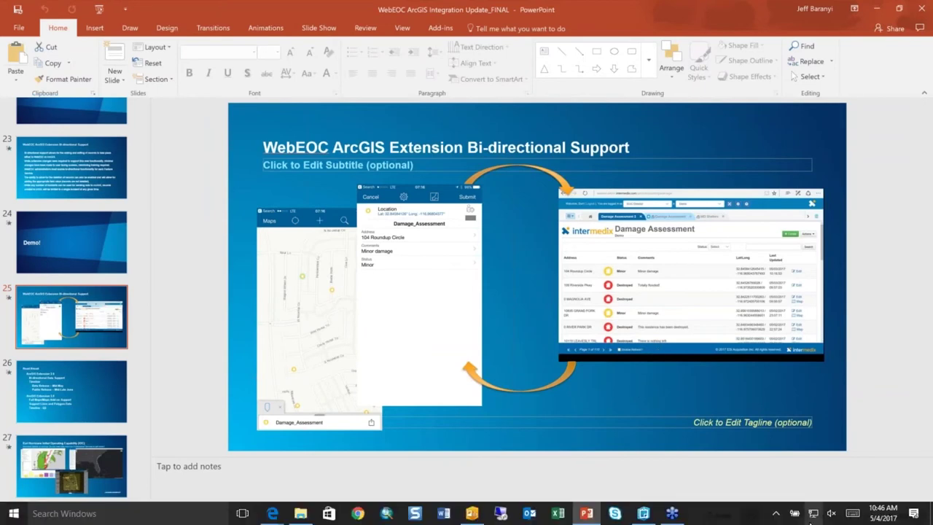
click(807, 515)
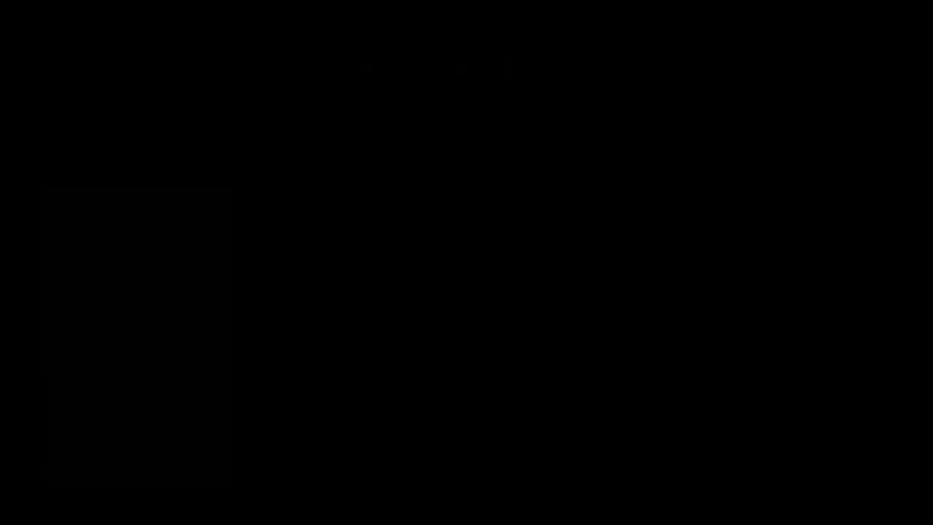